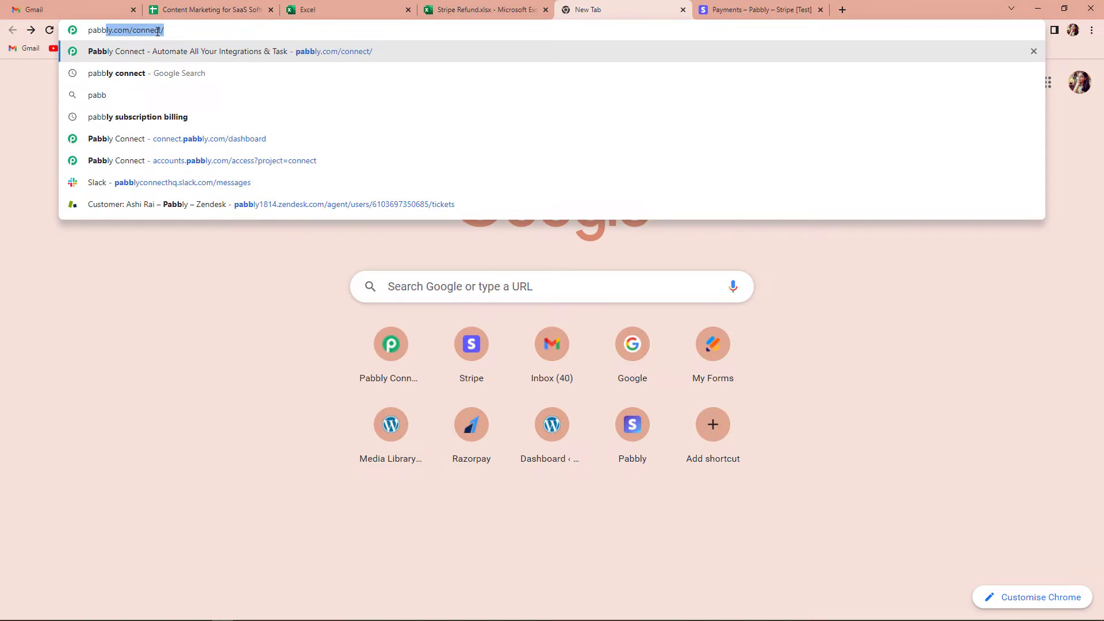
- Go to pabbly.com/connect, sign in and access the Pabbly Connect dashboard
key("Return")
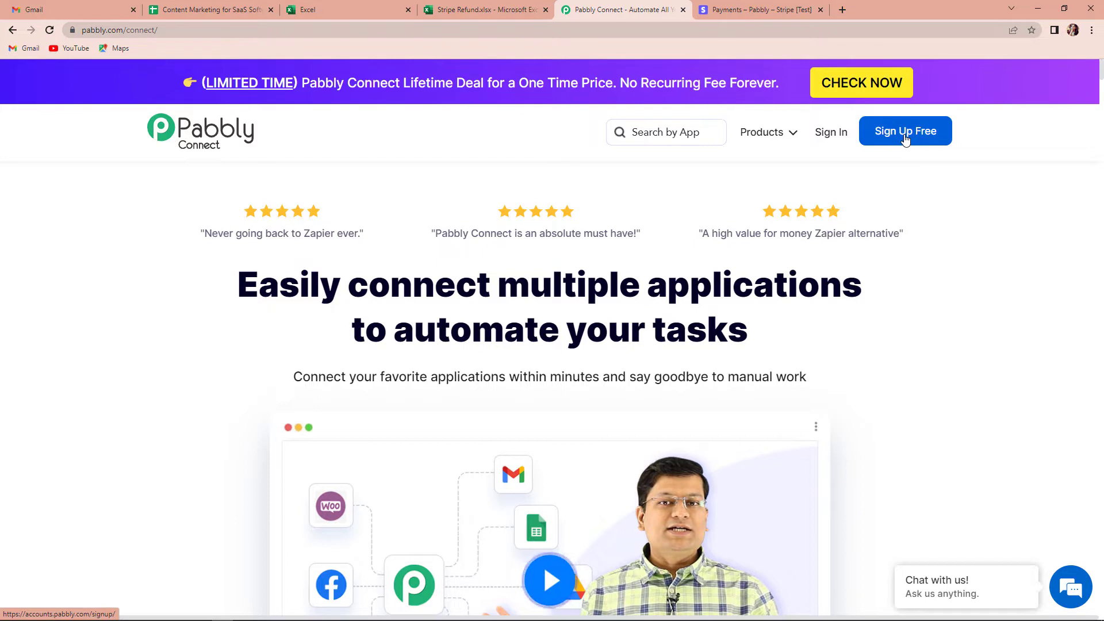
left_click(835, 134)
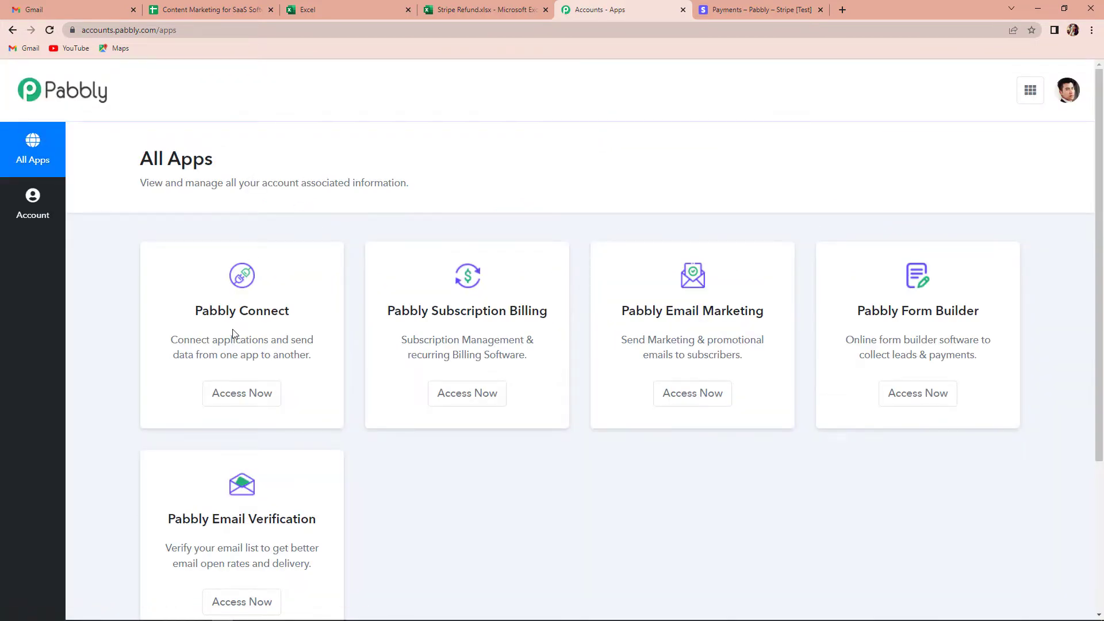
left_click(230, 394)
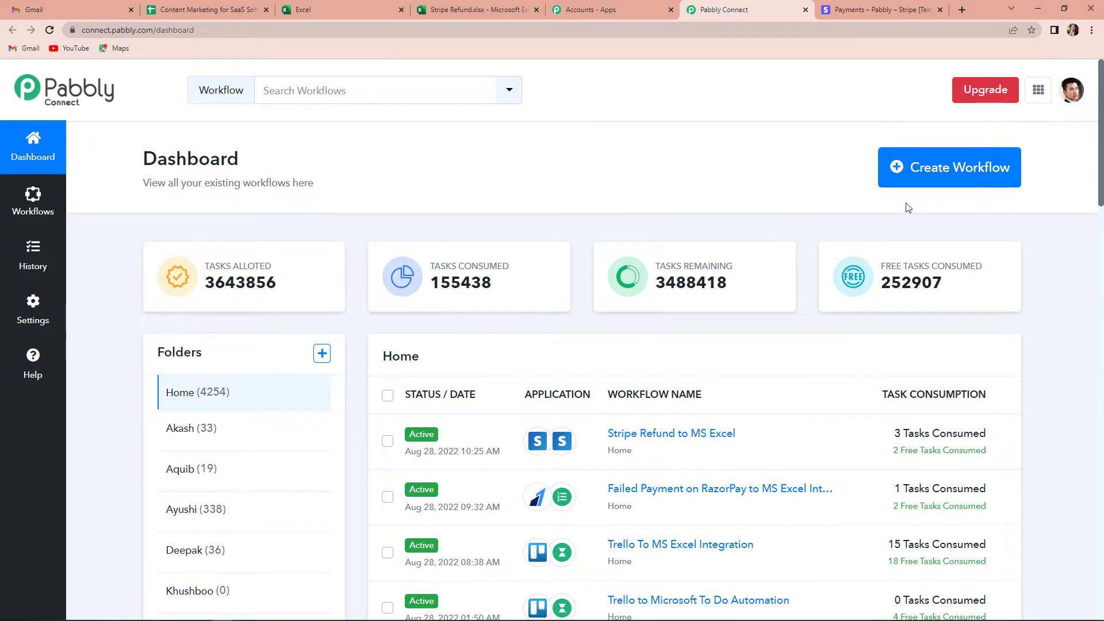
- Create a workflow named "Stripe Refund to MS Excel Integration"
left_click(978, 174)
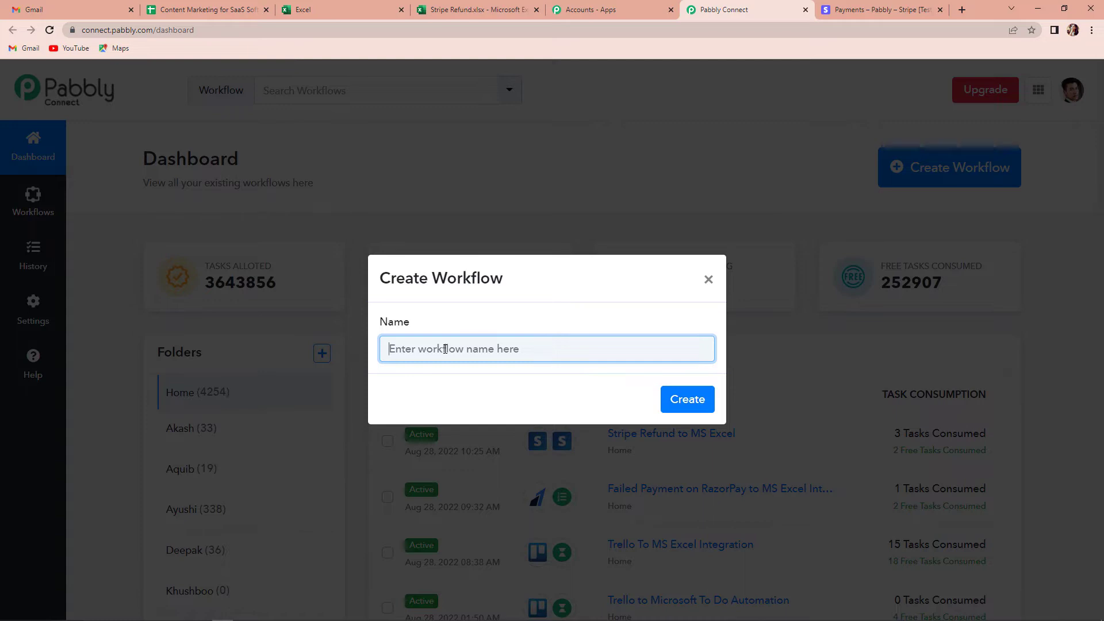
type("Stripe")
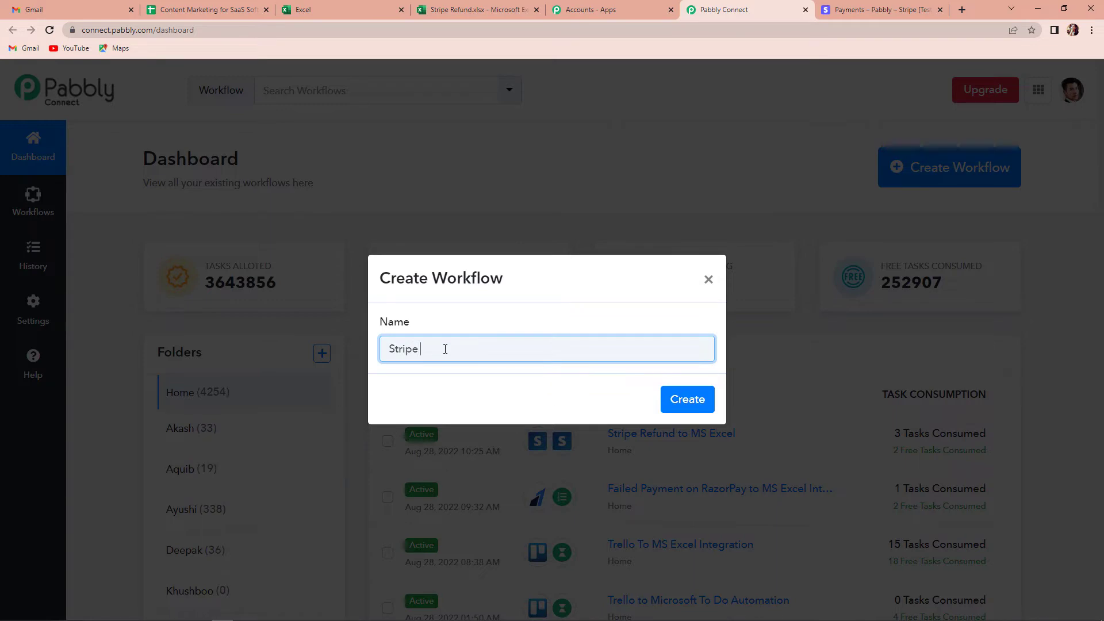
type(" Refund")
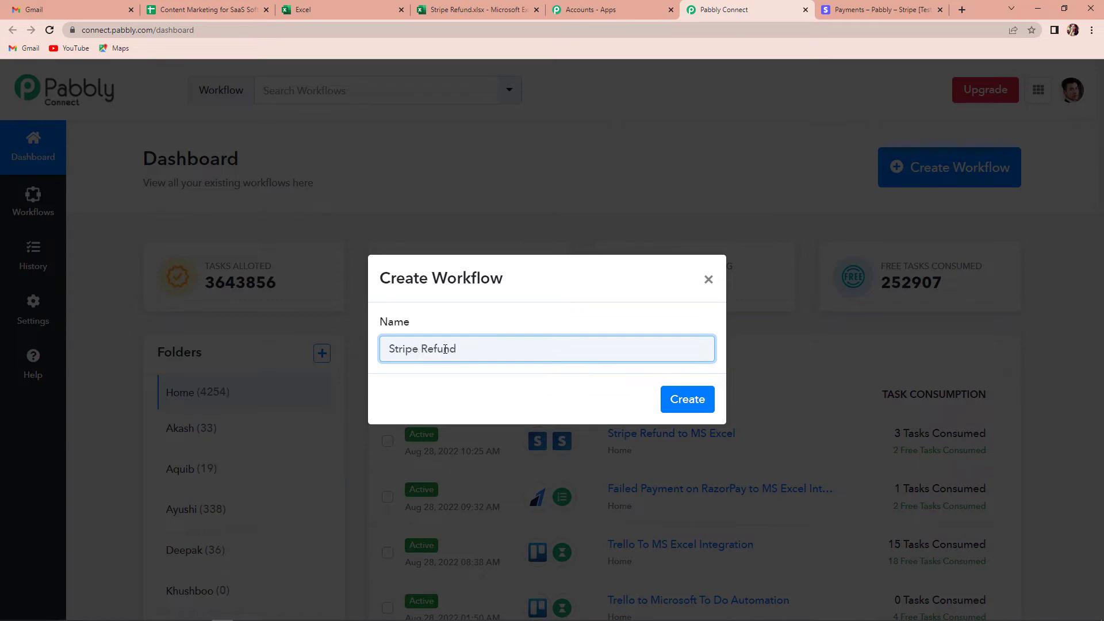
type(" to MS Excel Integration")
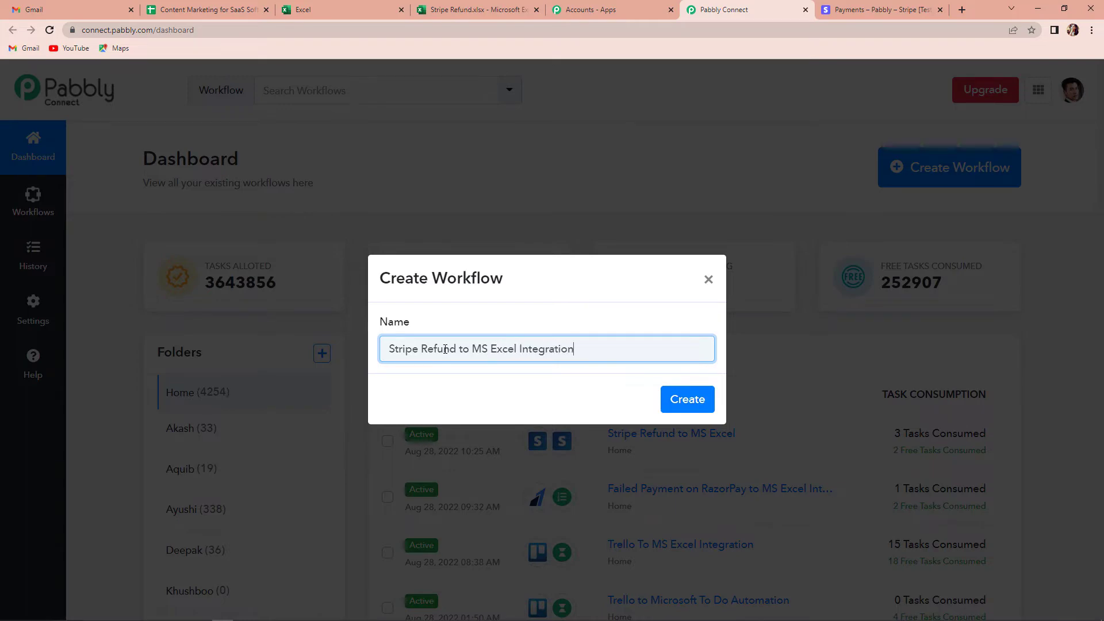
left_click(703, 400)
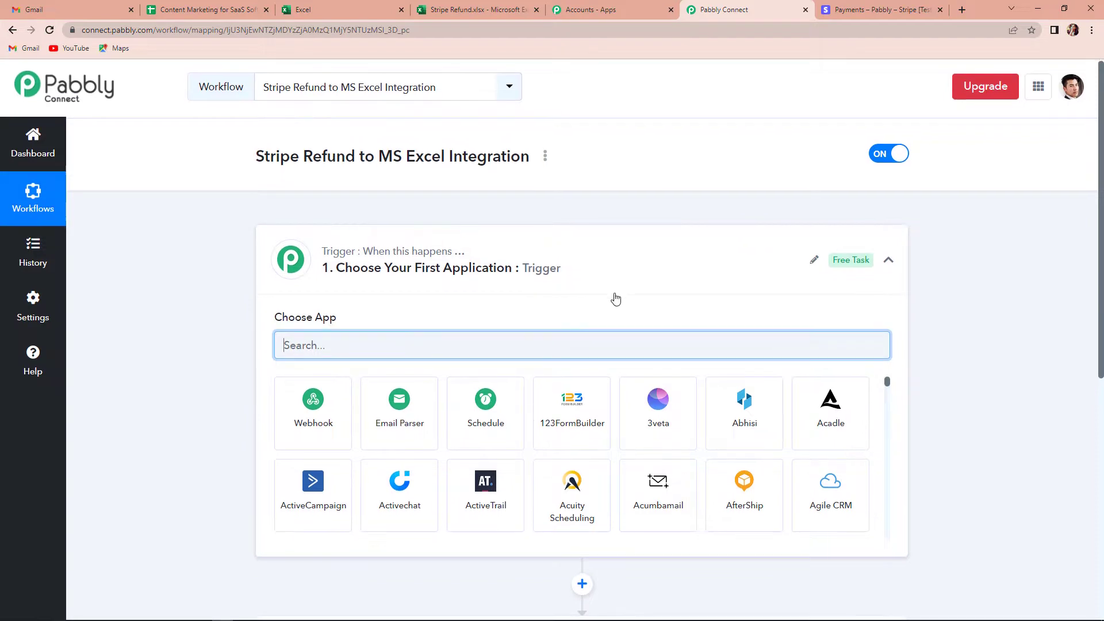
- Set the workflow's trigger application to Stripe with the trigger event New Refund
scroll(537, 560, "down", 2)
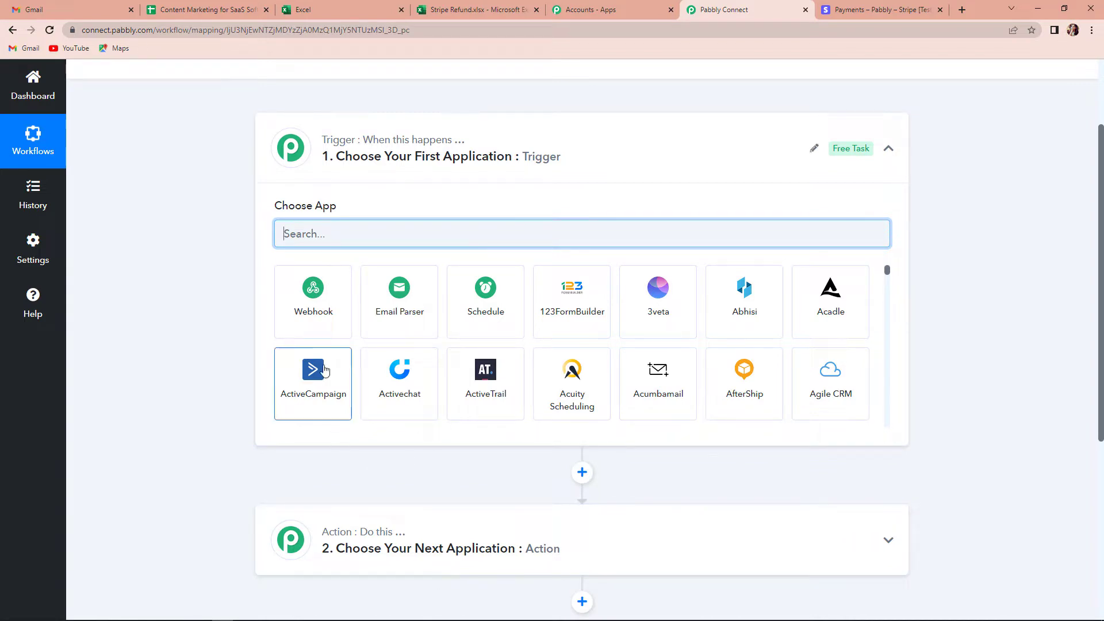
type("Stripe")
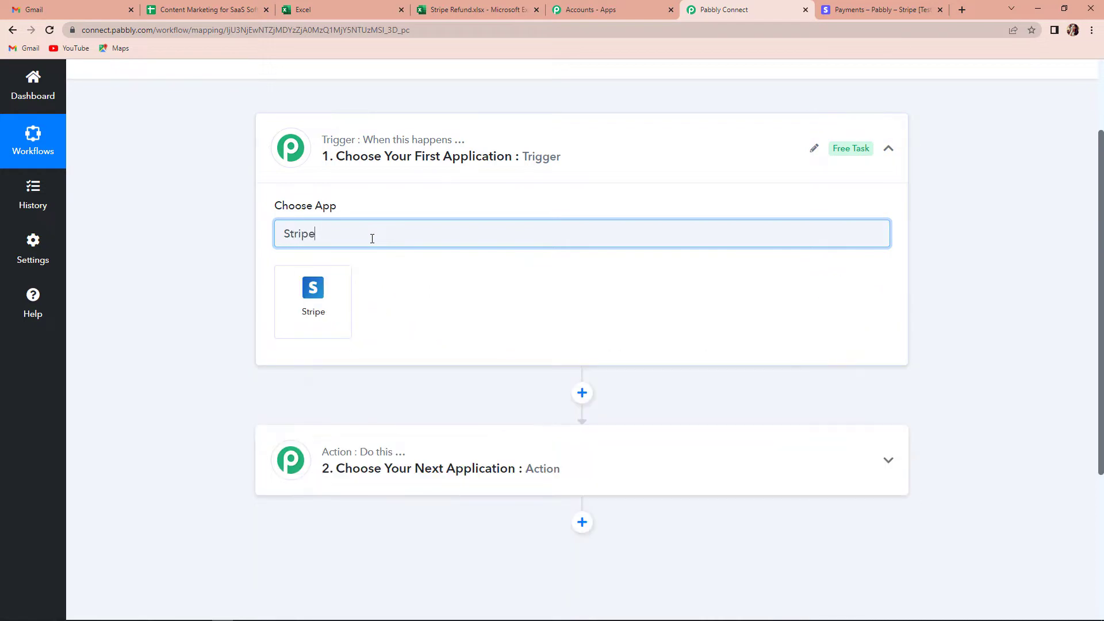
left_click(316, 321)
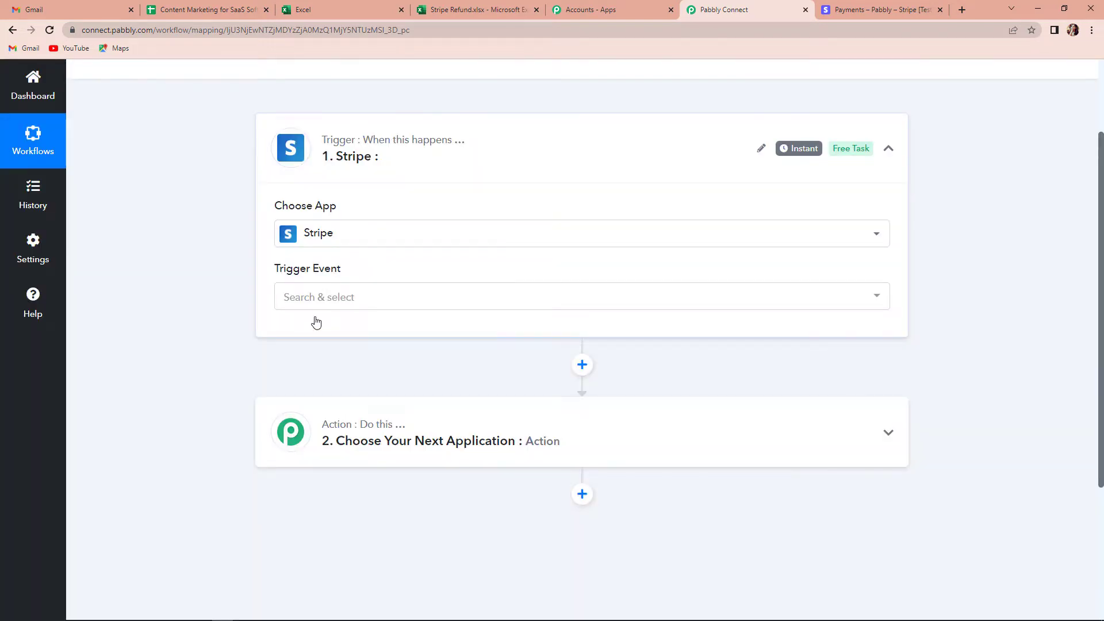
mouse_move(315, 277)
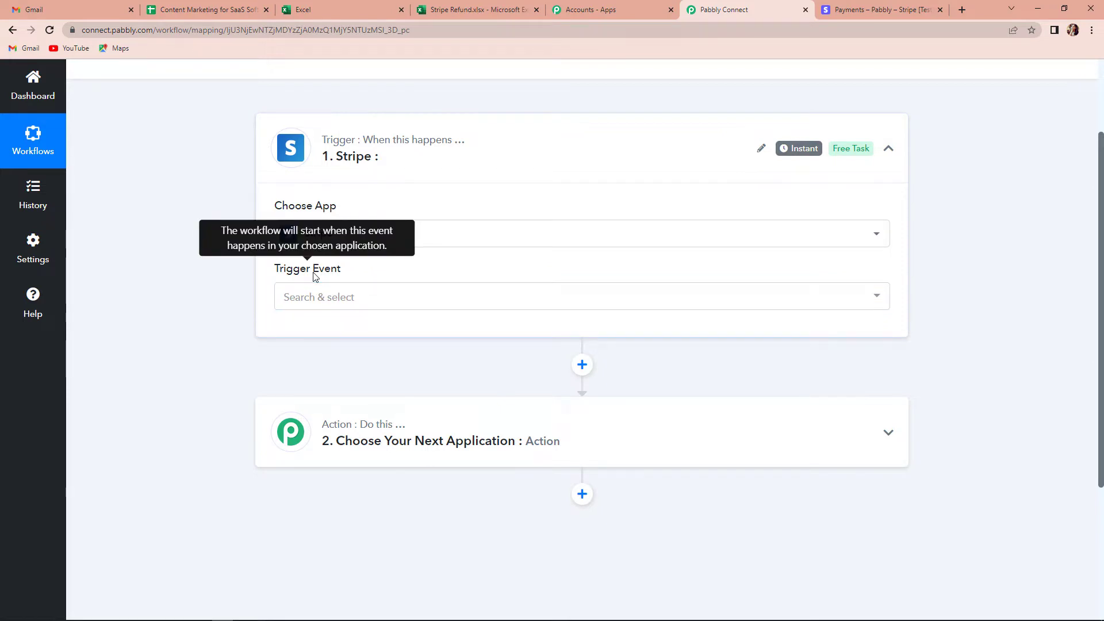
left_click(318, 293)
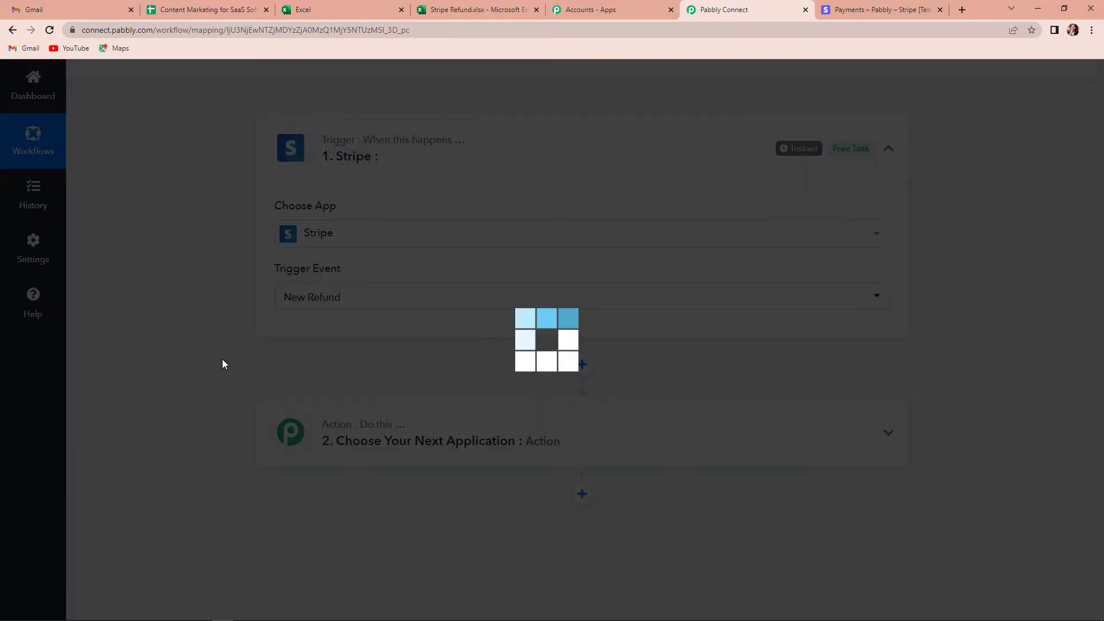
left_click(330, 482)
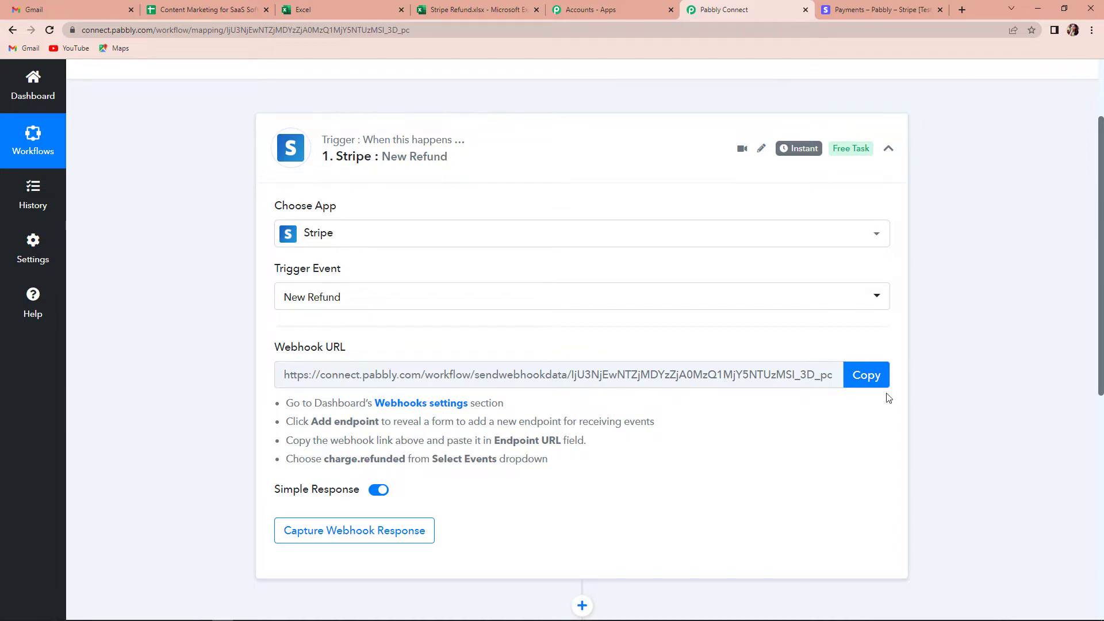
- Copy the trigger's webhook URL and start adding a new webhook endpoint in the Stripe developer settings
left_click(878, 380)
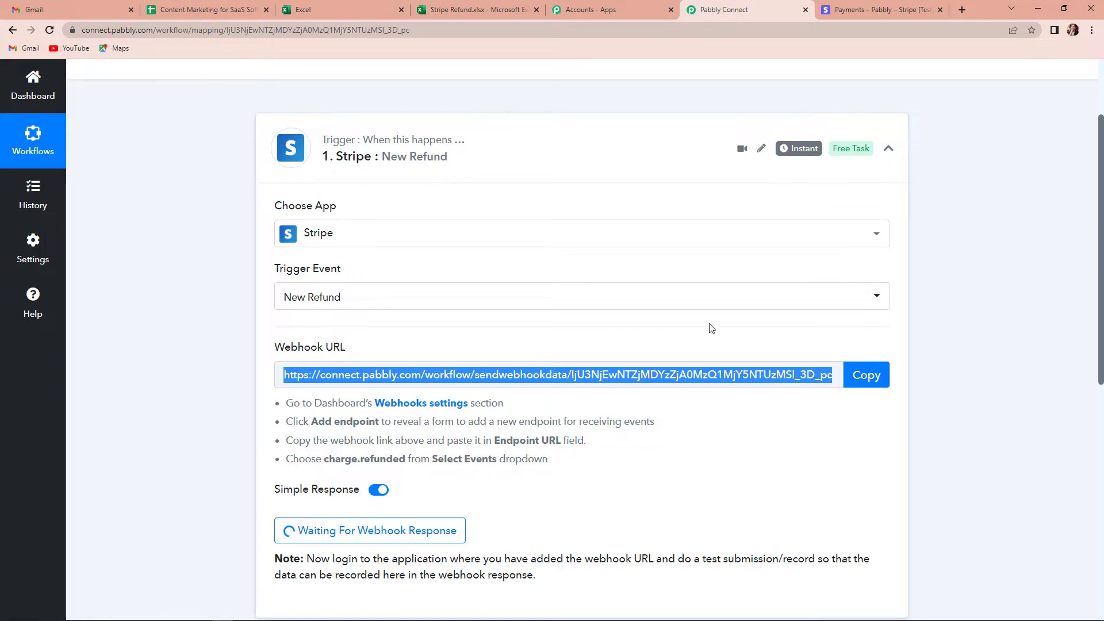
left_click(880, 10)
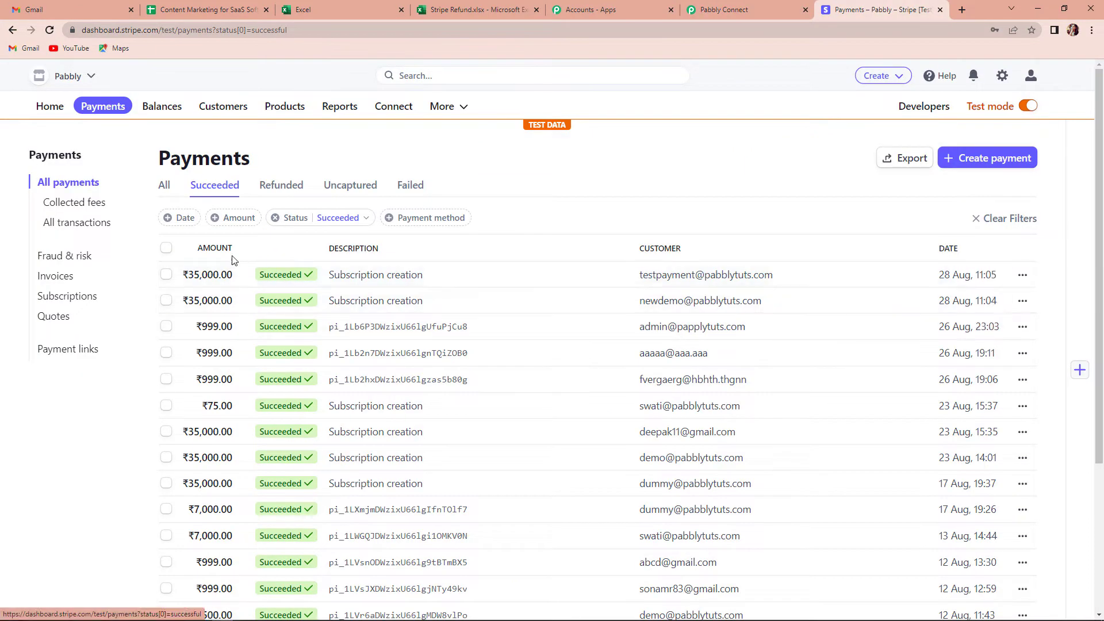
left_click(46, 105)
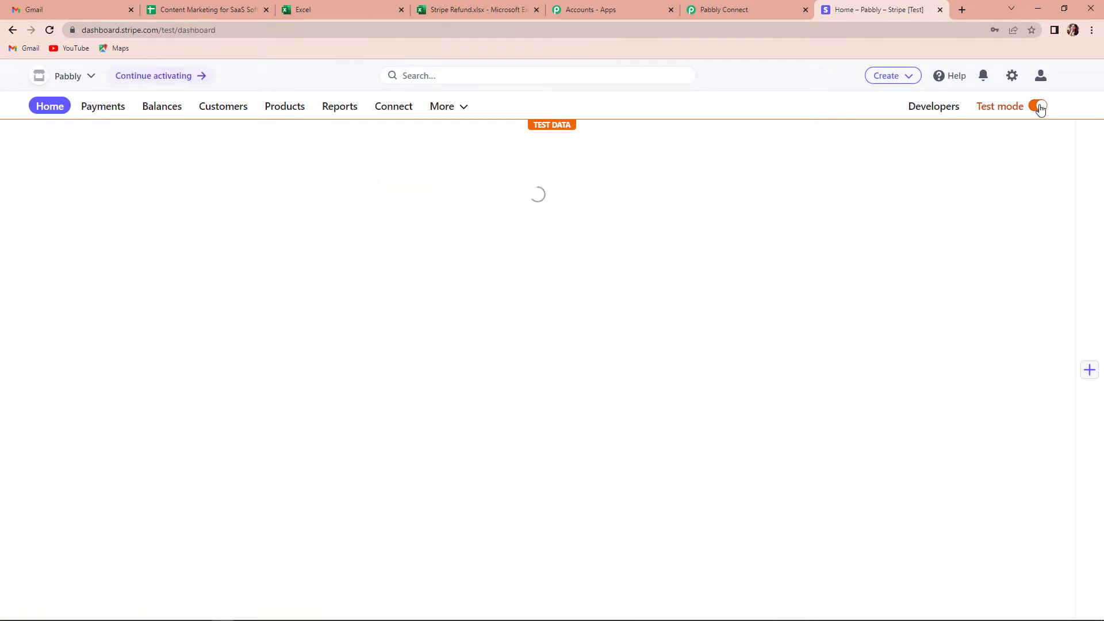
left_click(938, 110)
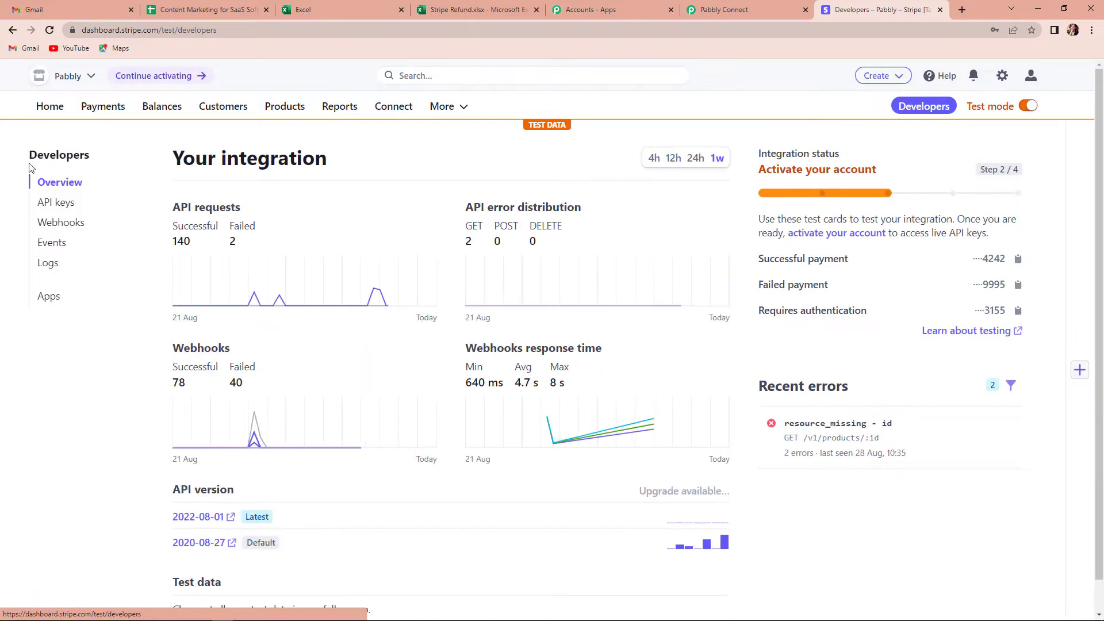
left_click(60, 227)
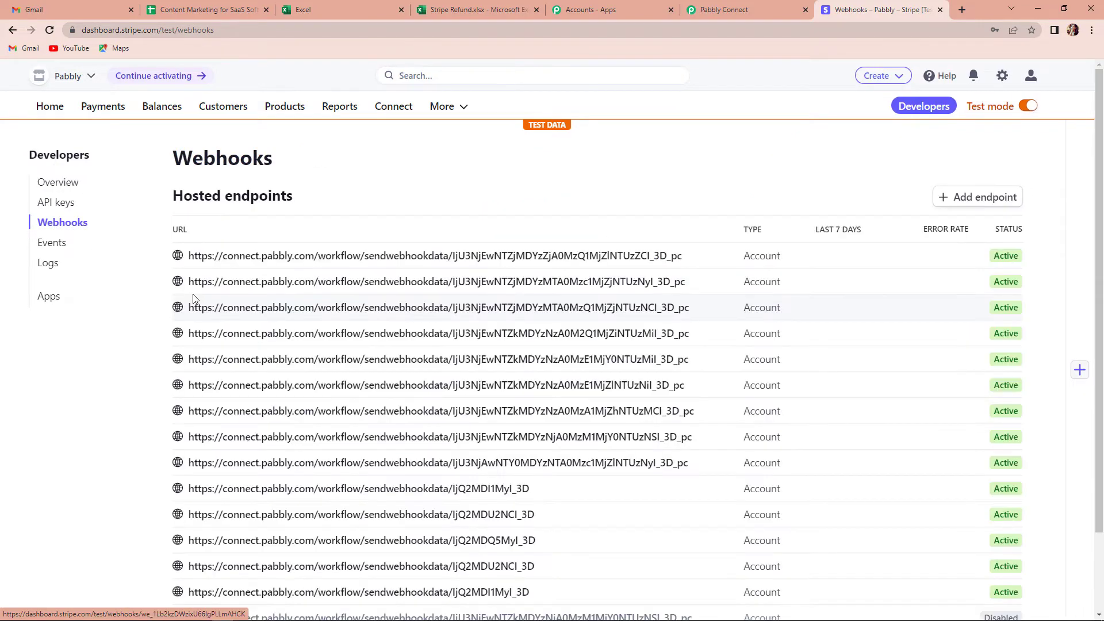
left_click(991, 199)
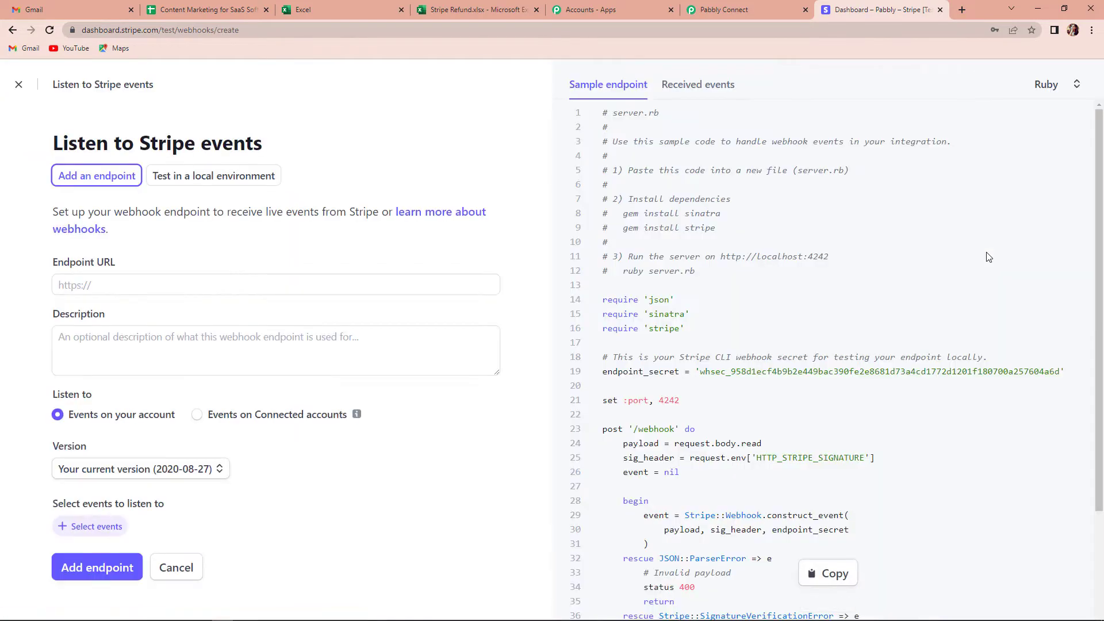
- Paste the copied webhook URL as the endpoint URL and choose Latest API version (2022-08-01)
left_click(95, 283)
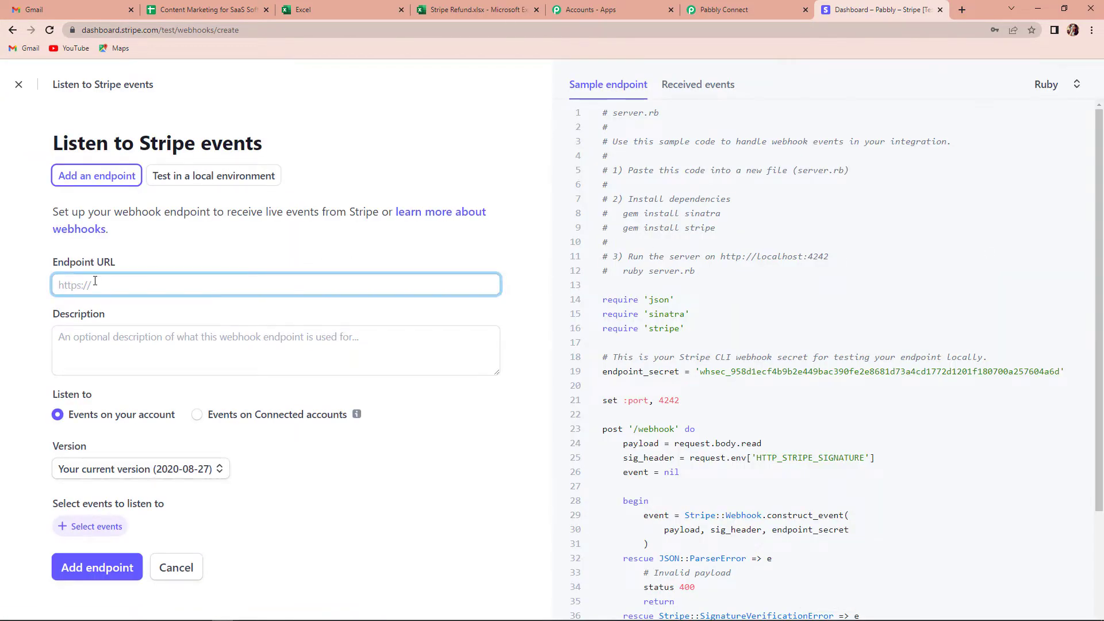
key("ctrl+v")
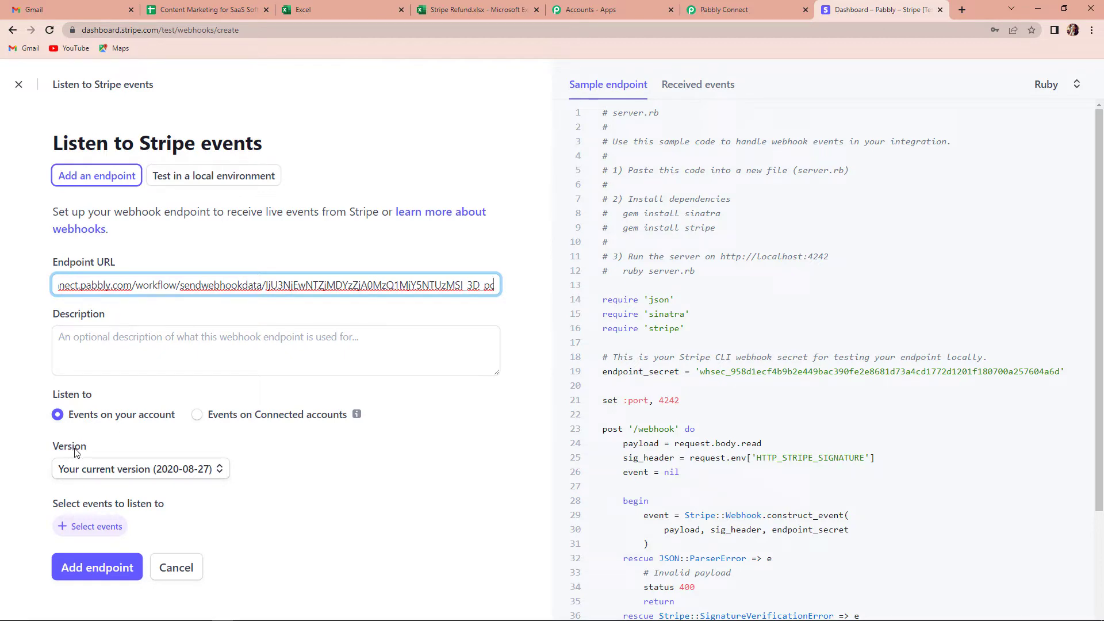
left_click(220, 470)
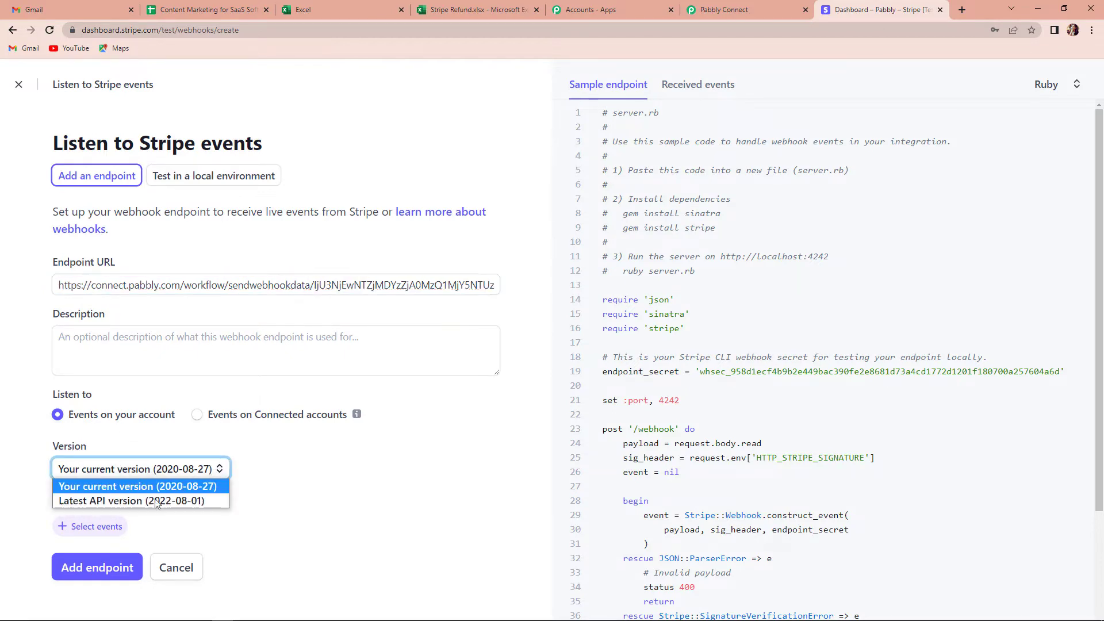
left_click(85, 503)
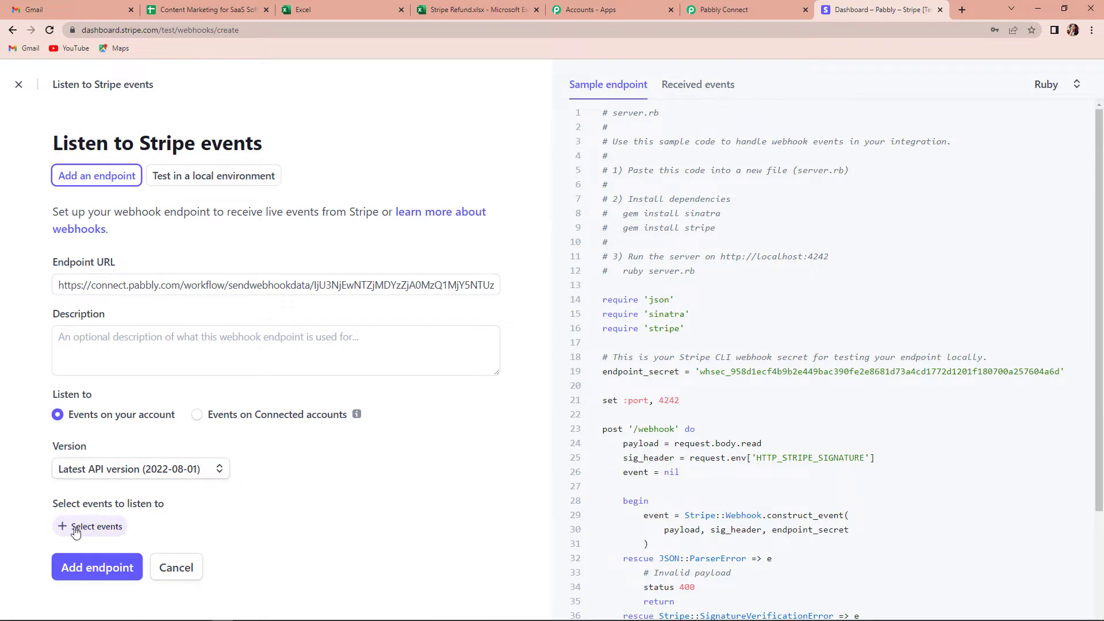
- Add the charge.refunded event to the endpoint and create the endpoint
left_click(80, 527)
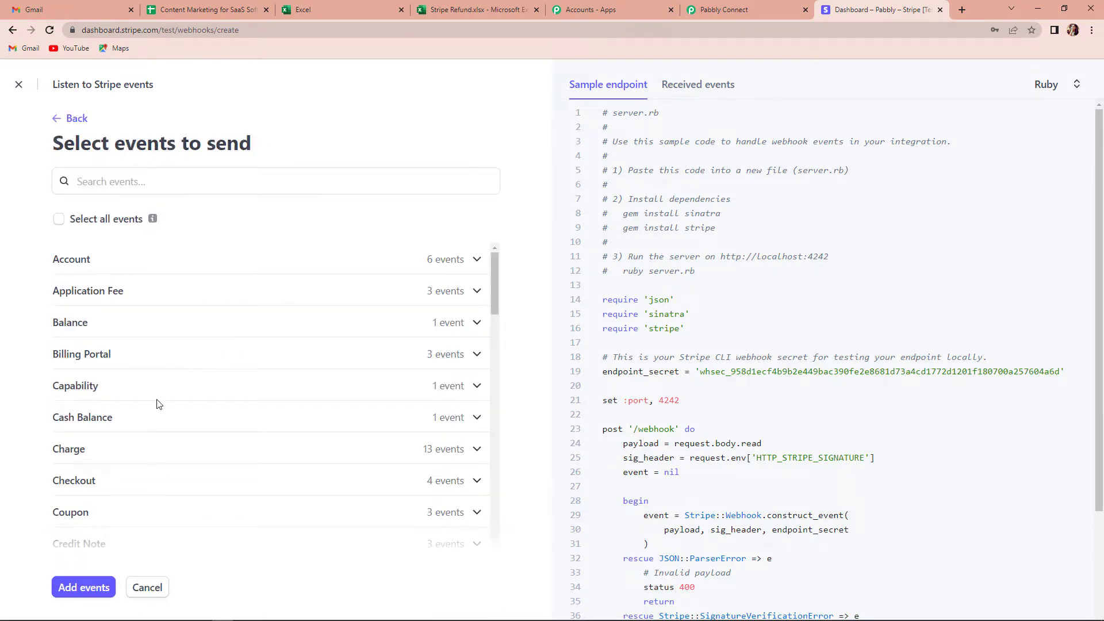
left_click(132, 181)
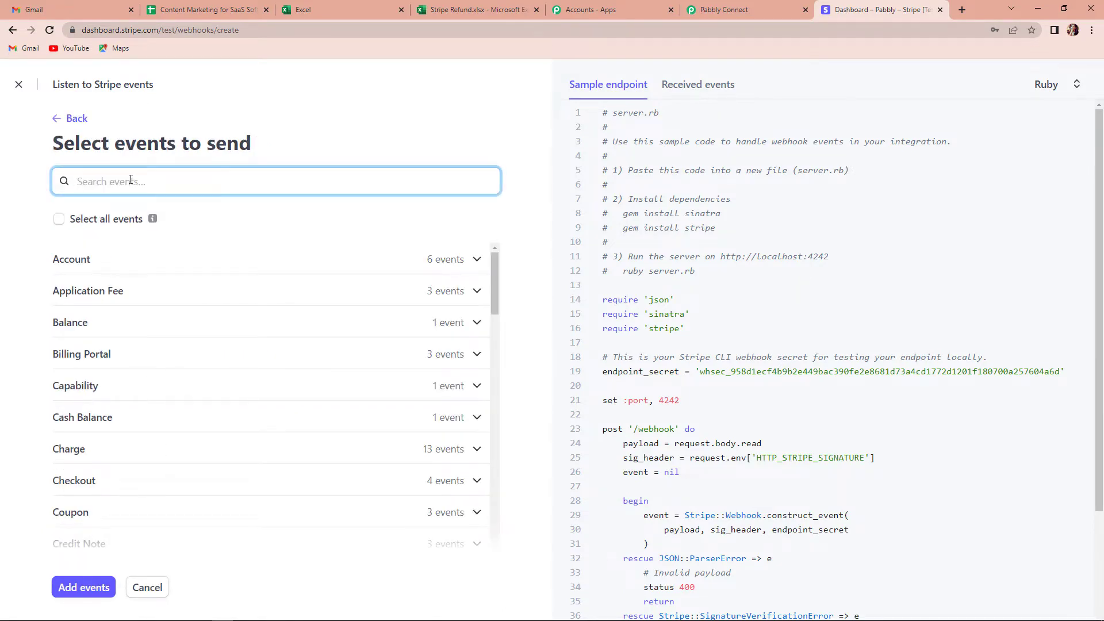
type("refund")
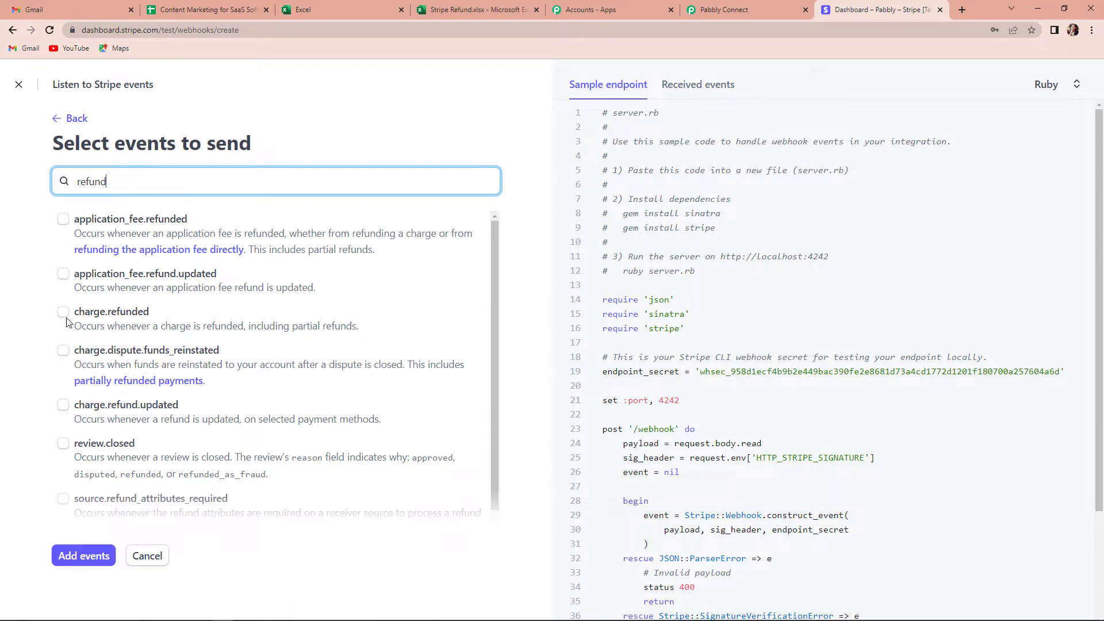
left_click(63, 314)
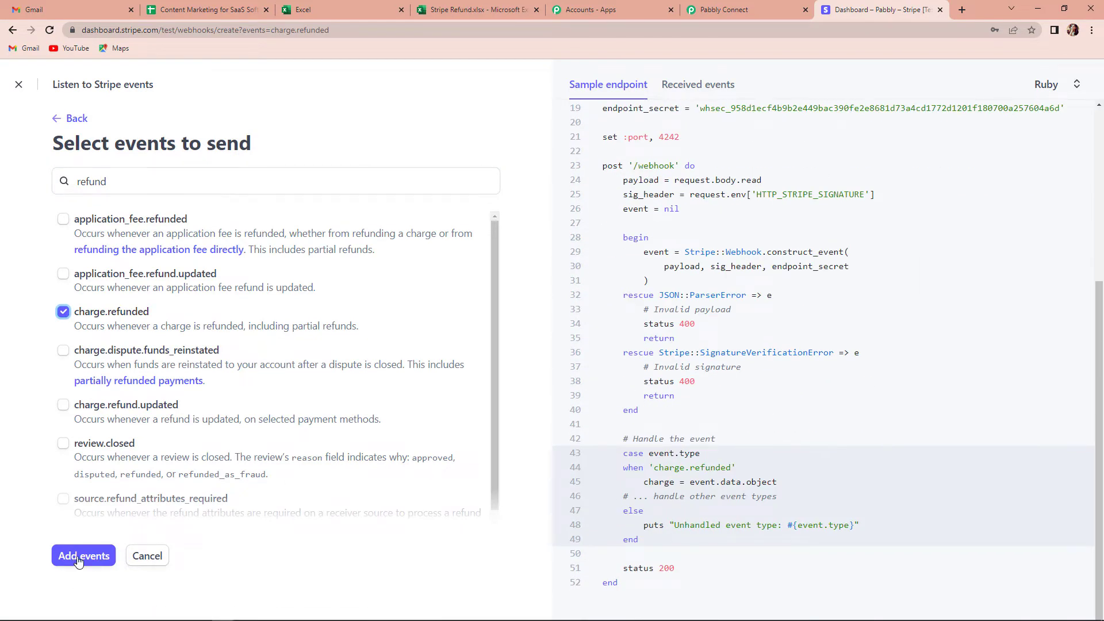
left_click(80, 557)
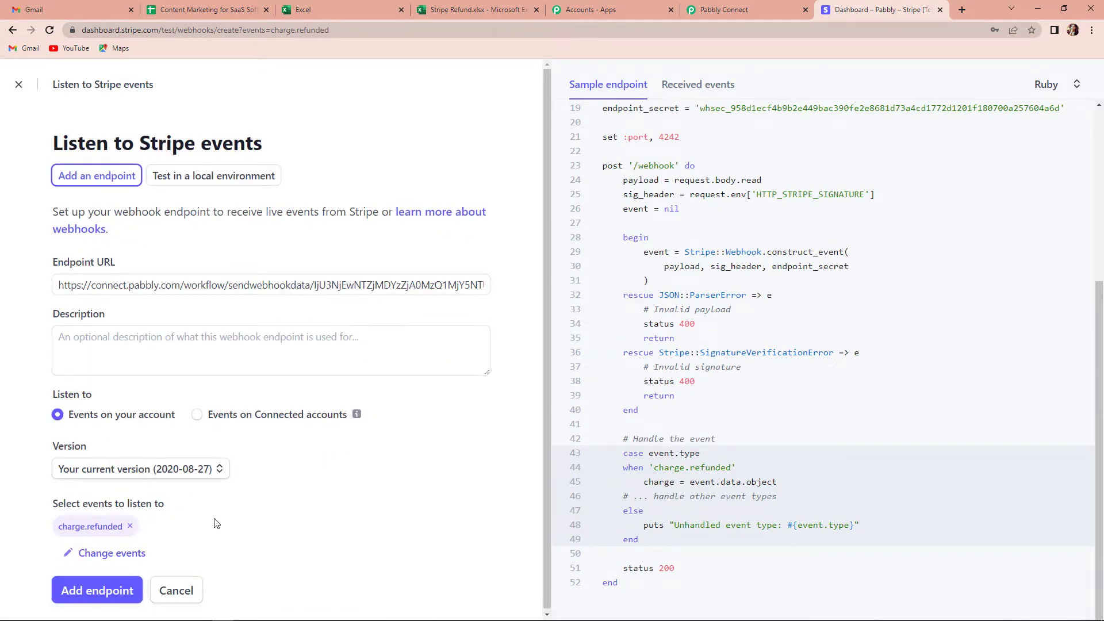
left_click(86, 593)
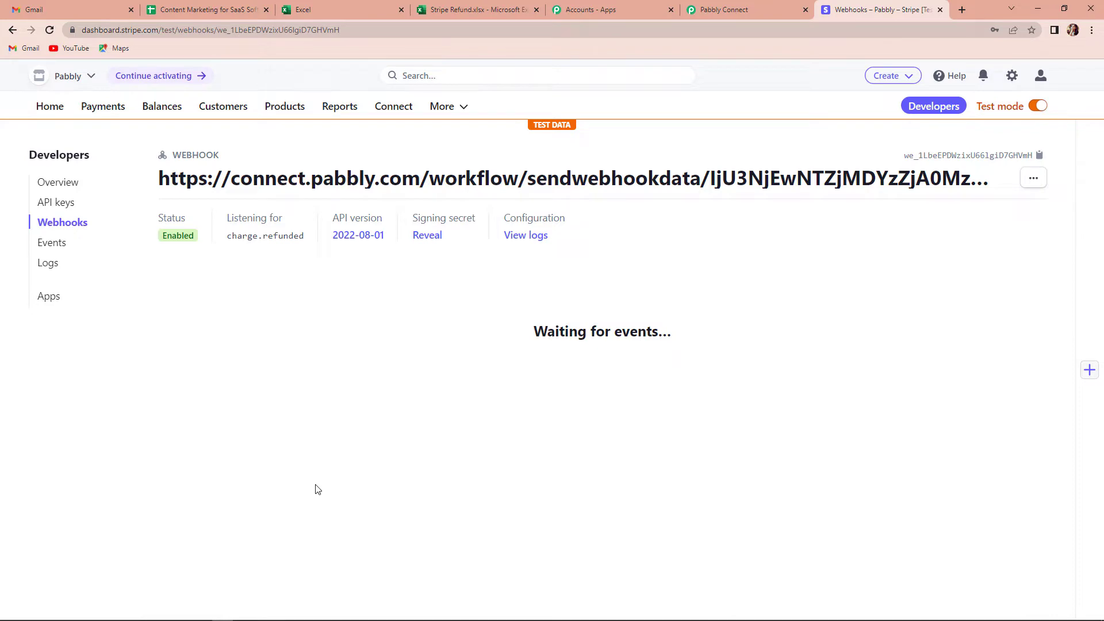
- Switch to Pabbly Connect and check the webhook response capture status of the Stripe trigger
left_click(734, 16)
scroll(957, 325, "down", 4)
left_click(402, 301)
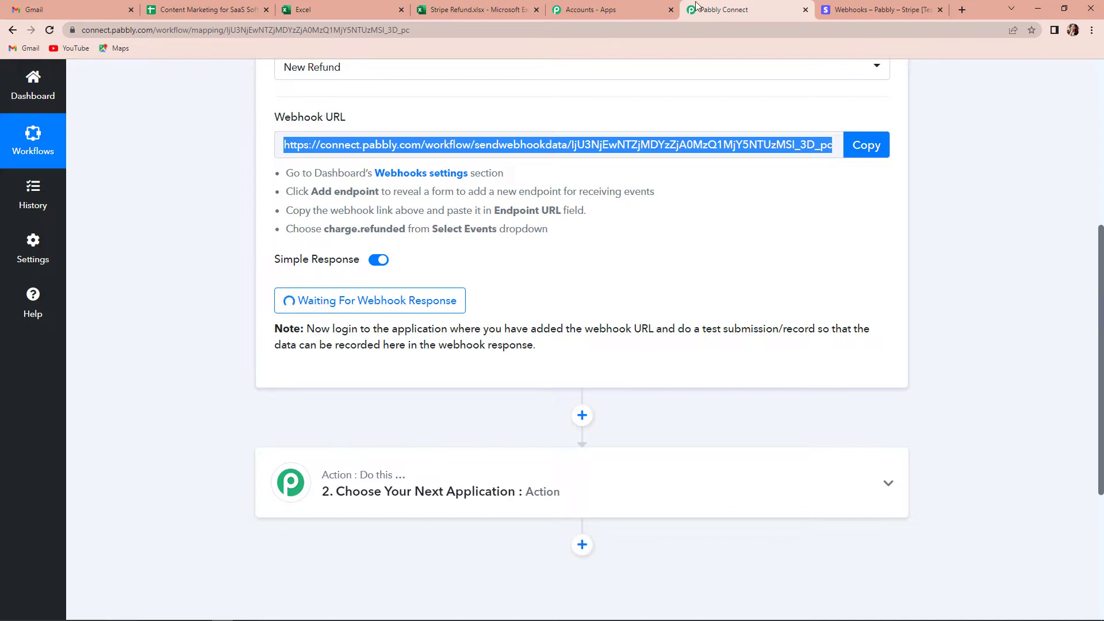
- Switch to Stripe and refund the second succeeded payment of ₹35,000.00 in full, with Duplicate as the reason
left_click(880, 11)
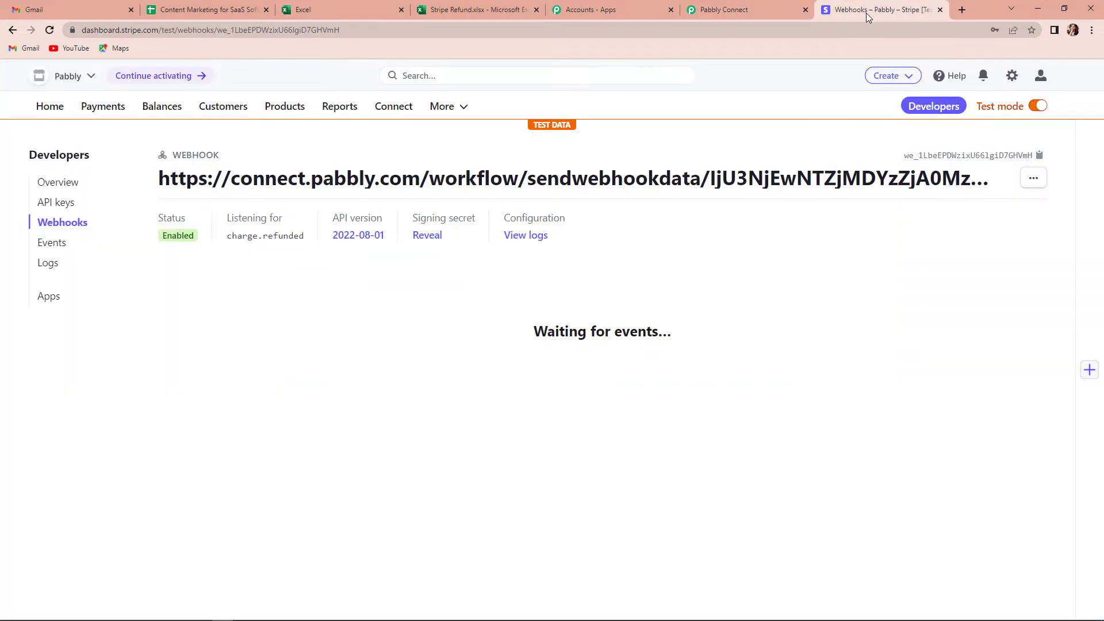
left_click(109, 108)
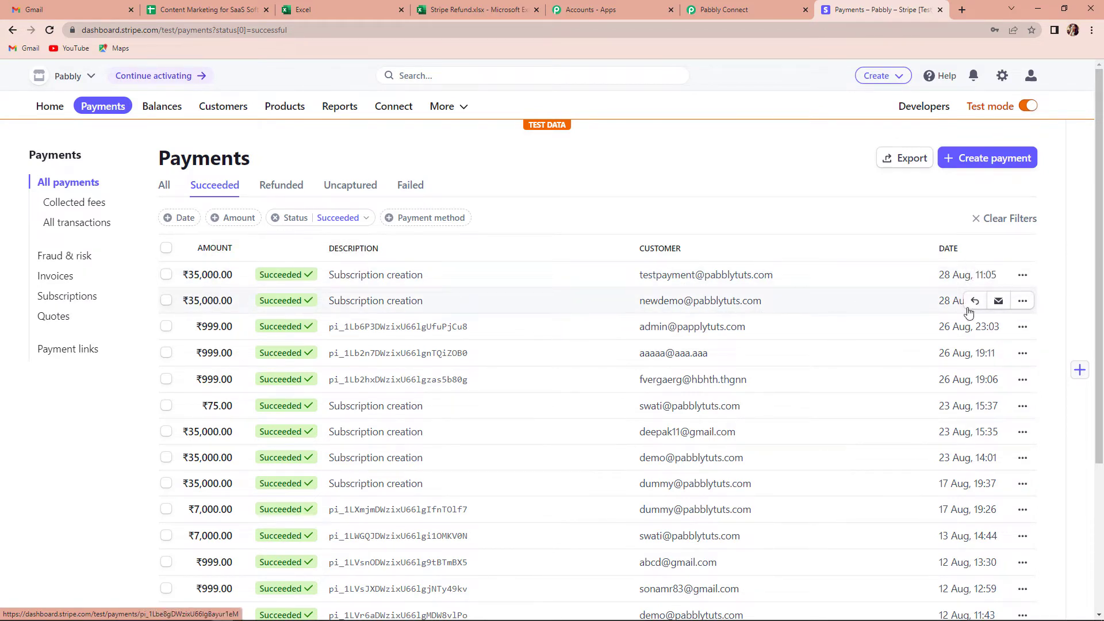
left_click(1023, 303)
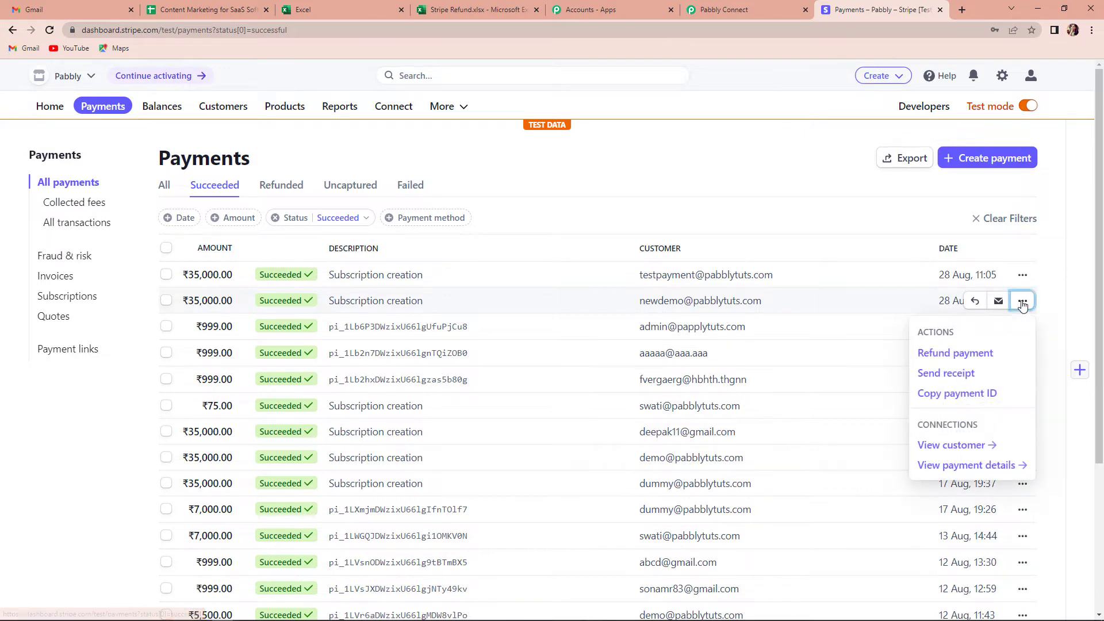
left_click(935, 353)
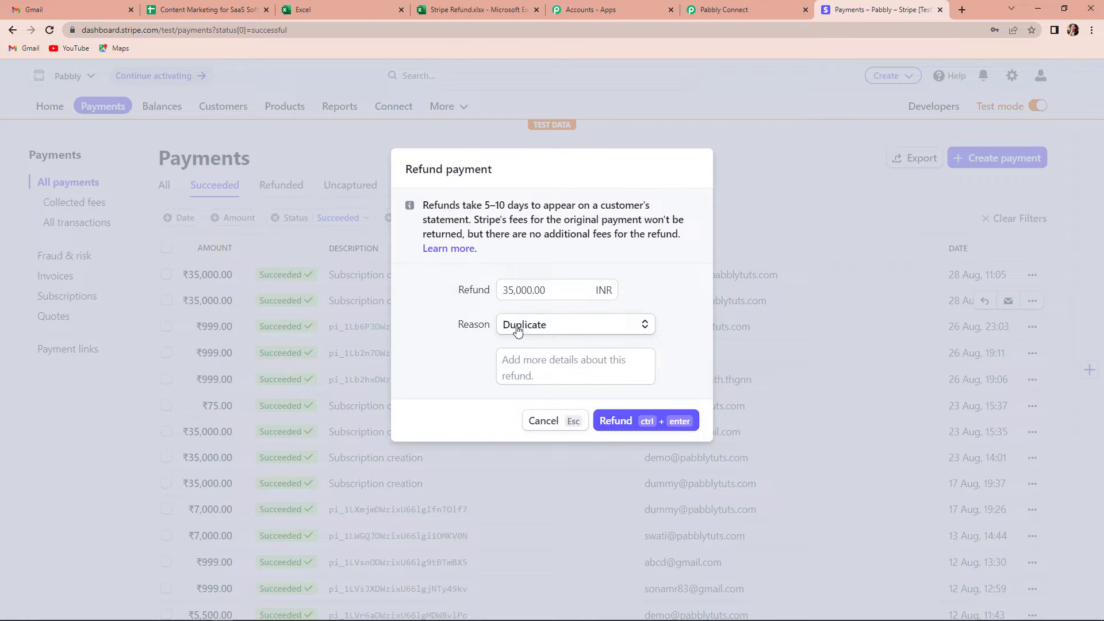
left_click(617, 422)
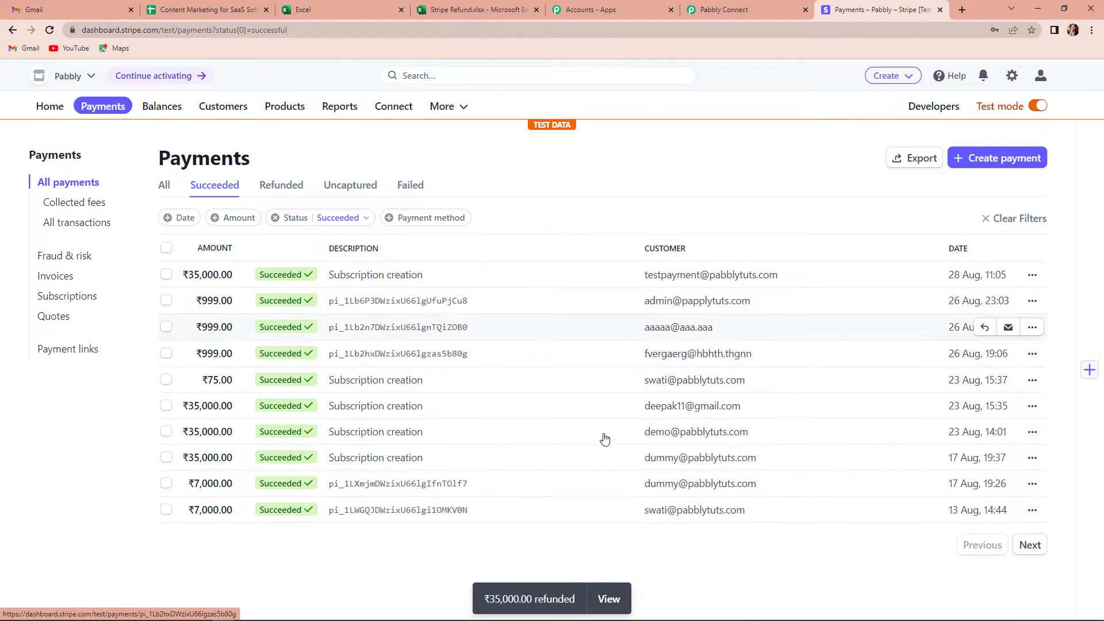
mouse_move(493, 616)
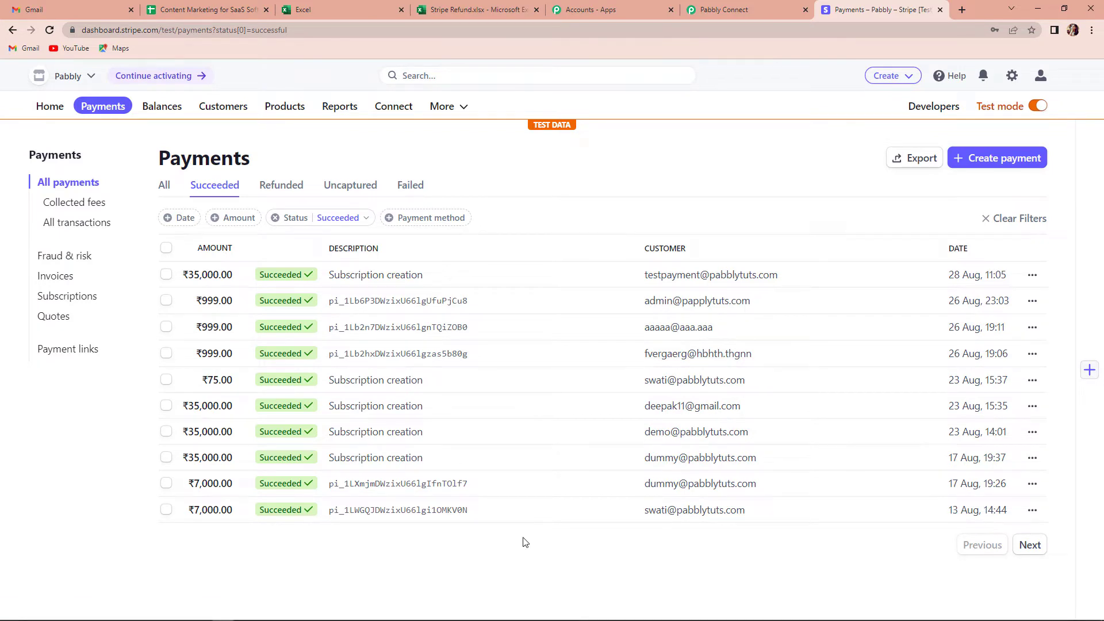
- Switch to Pabbly Connect and examine the captured refund response, including its amount, billing email and name, customer, description and refund fields
left_click(726, 10)
scroll(951, 243, "down", 4)
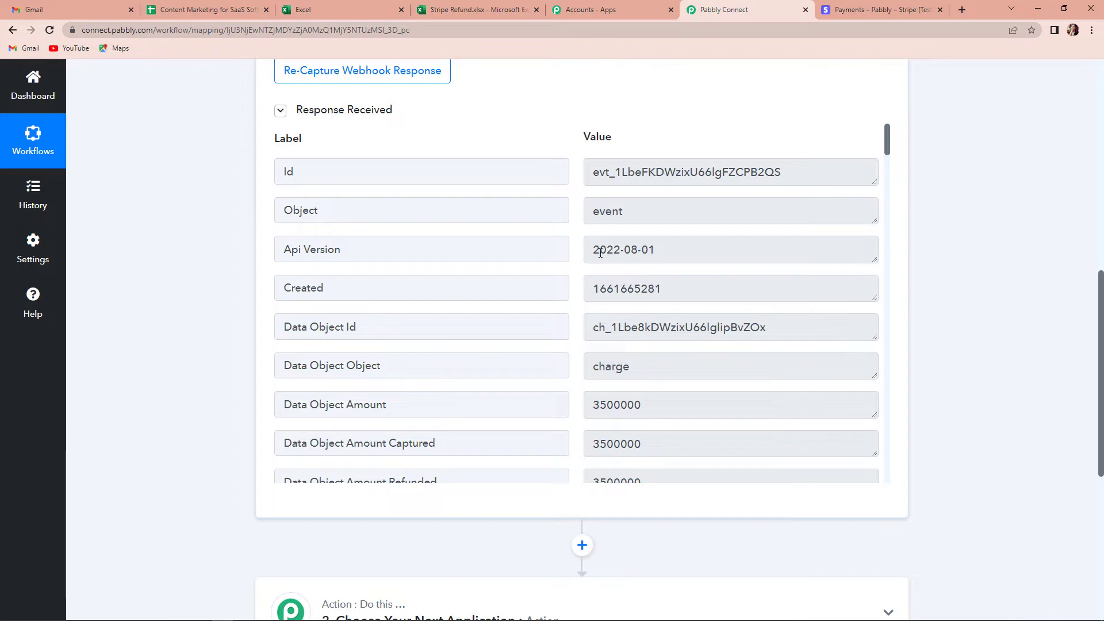
scroll(601, 253, "down", 4)
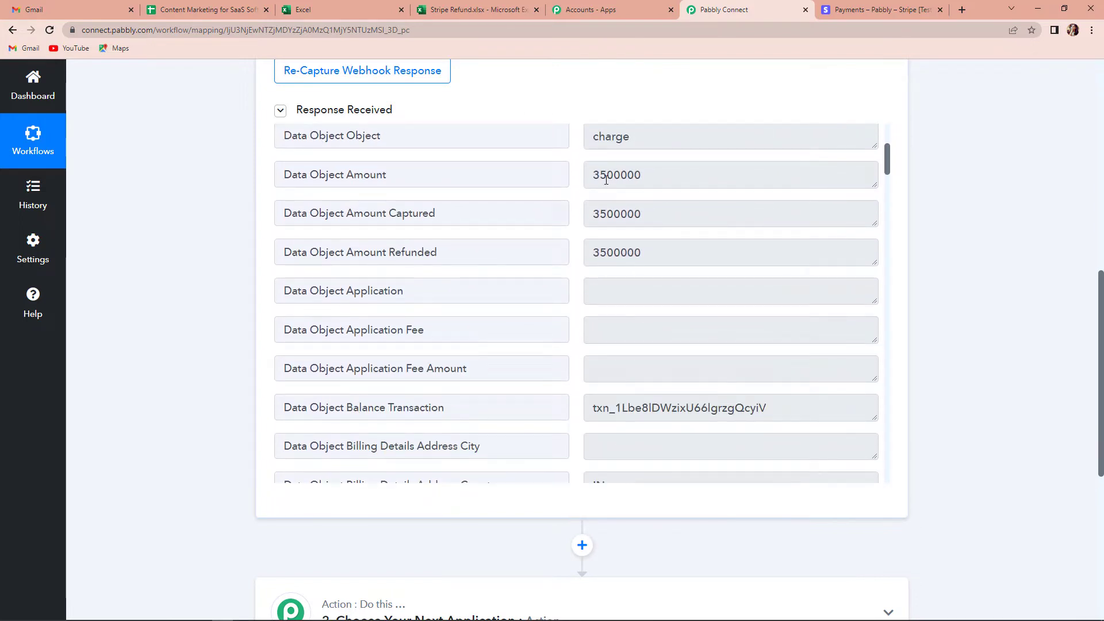
left_click_drag(647, 174, 590, 175)
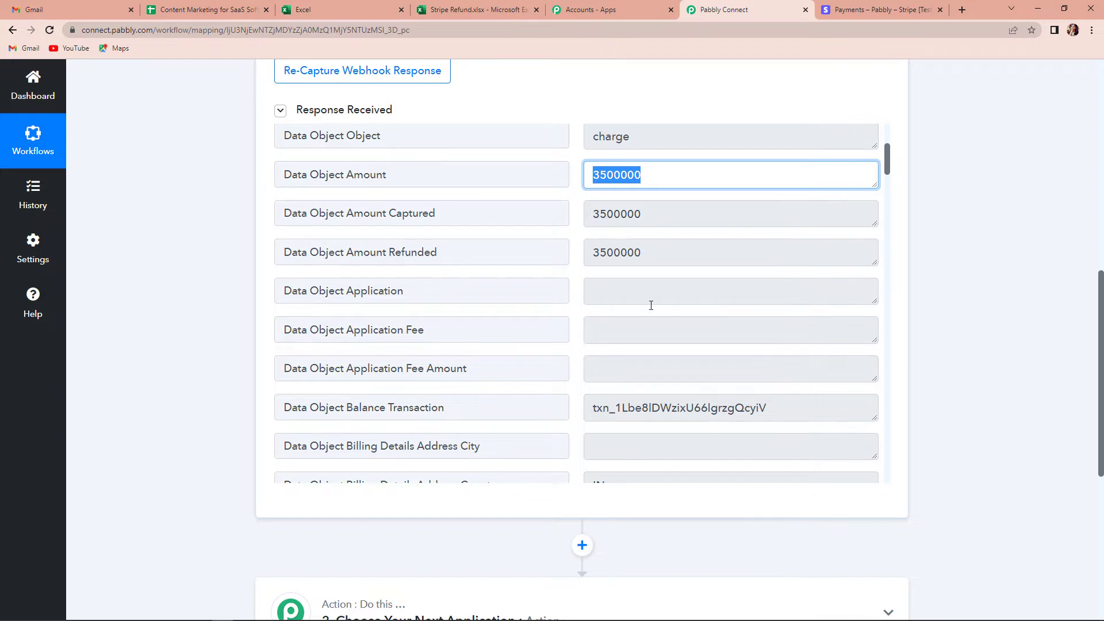
scroll(651, 304, "down", 8)
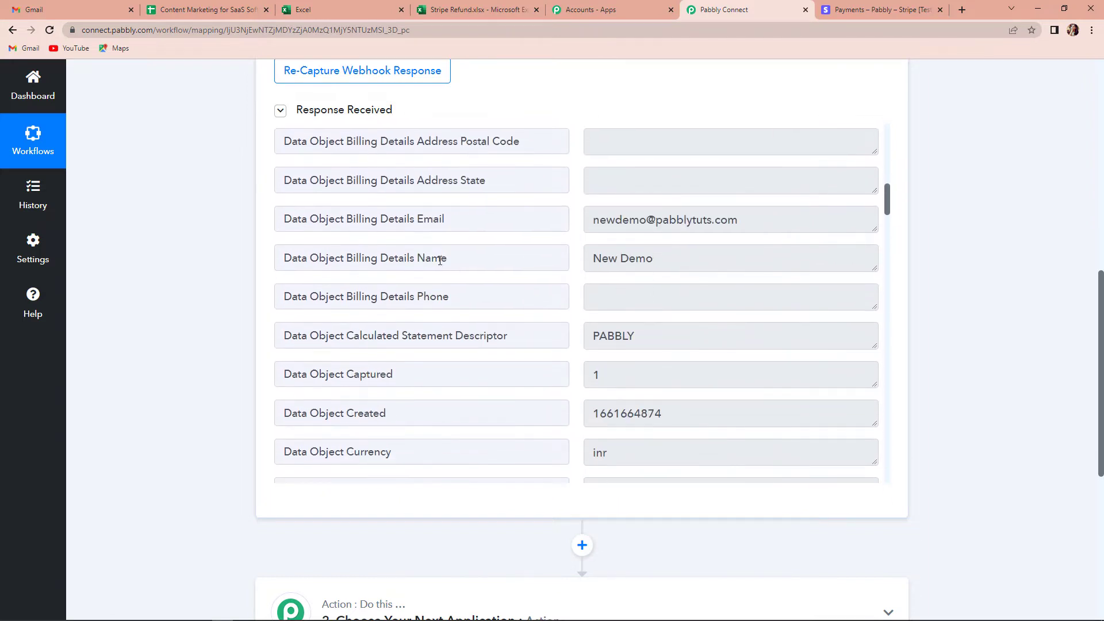
left_click_drag(586, 228, 788, 226)
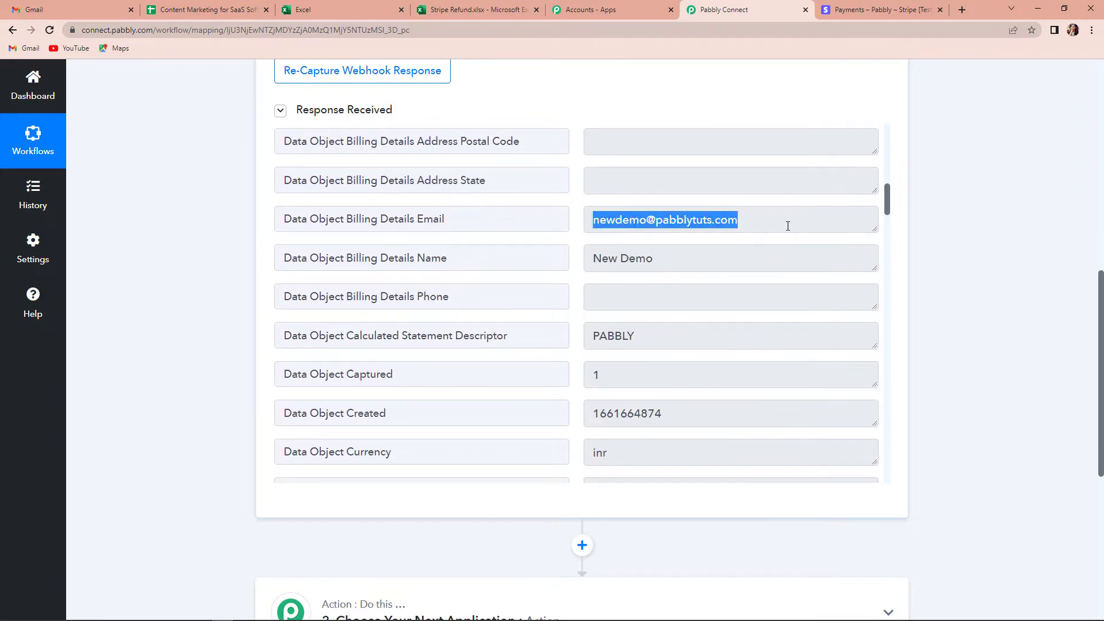
triple_click(605, 254)
left_click_drag(585, 334, 737, 345)
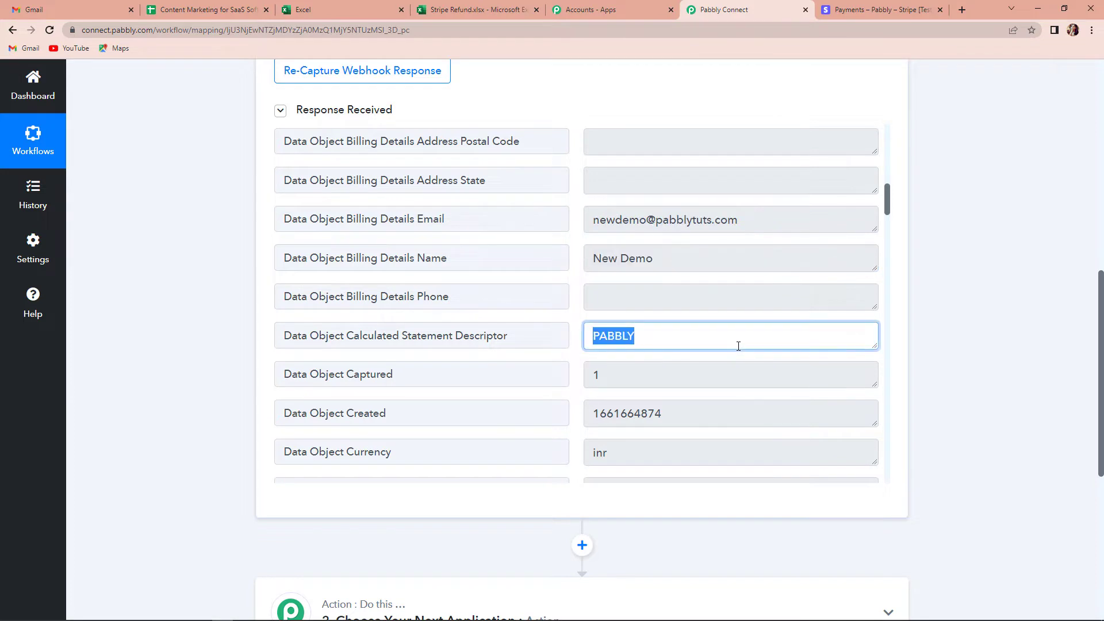
scroll(738, 345, "down", 5)
left_click_drag(587, 204, 724, 206)
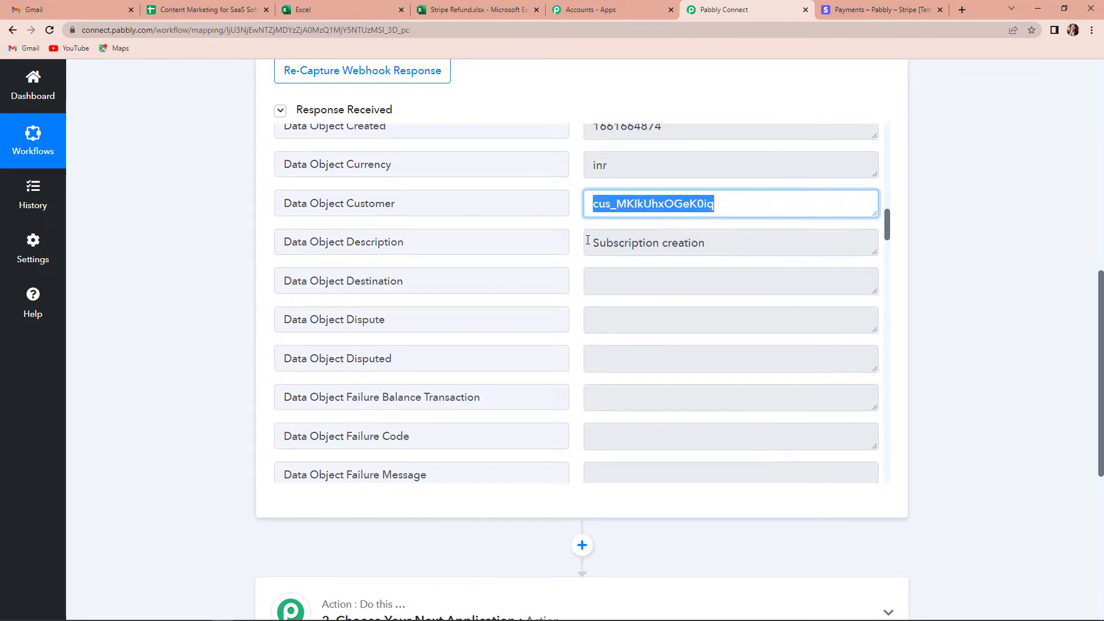
left_click_drag(588, 241, 738, 239)
scroll(732, 307, "down", 5)
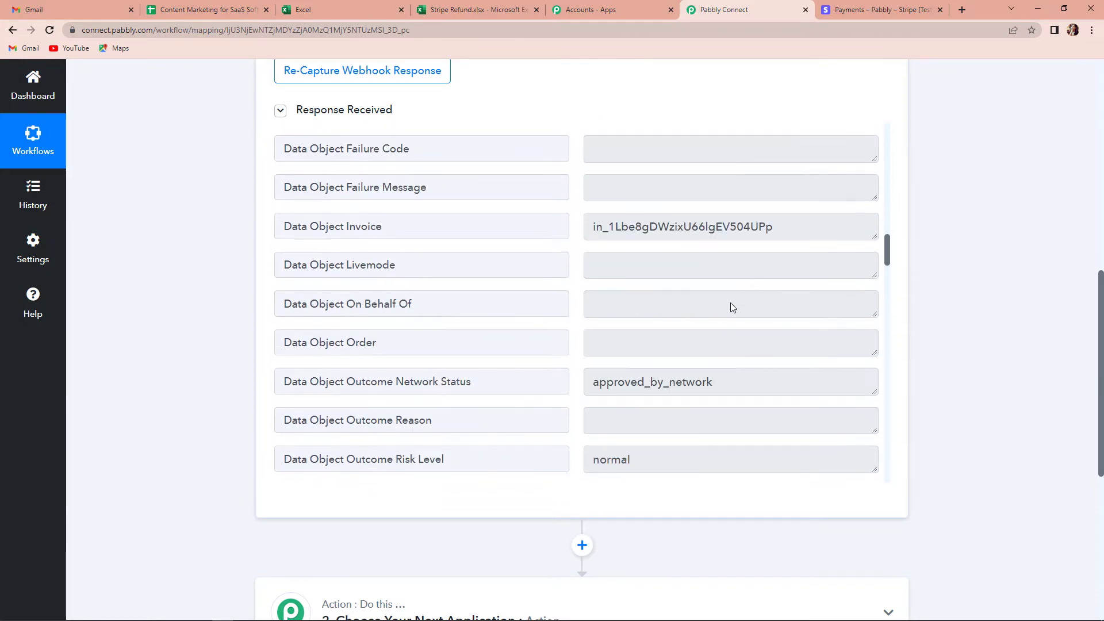
scroll(732, 306, "down", 5)
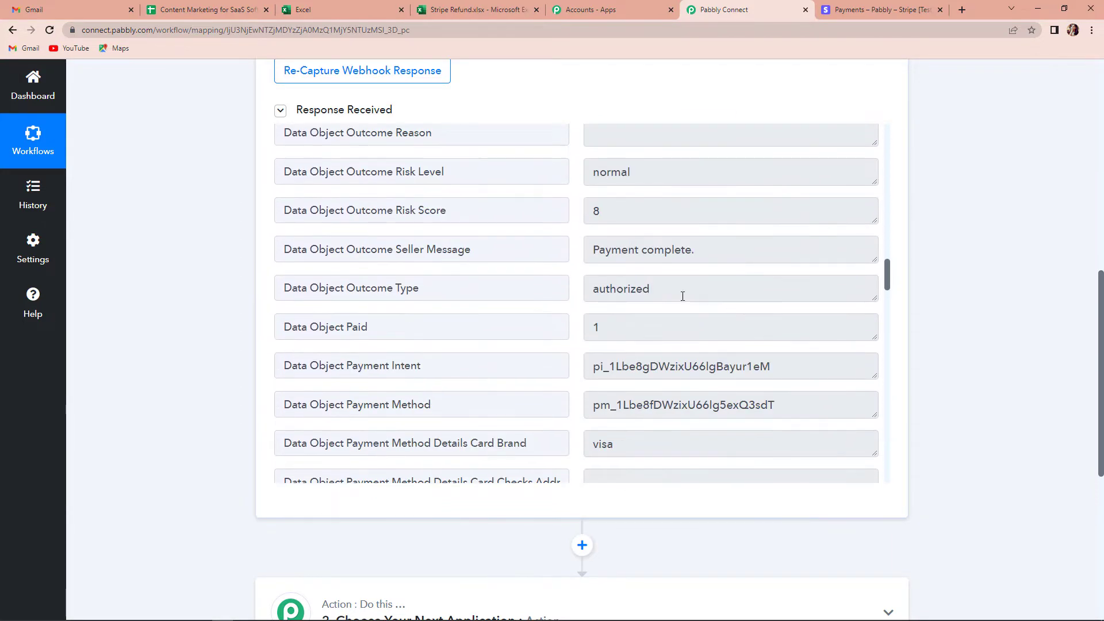
scroll(682, 296, "down", 10)
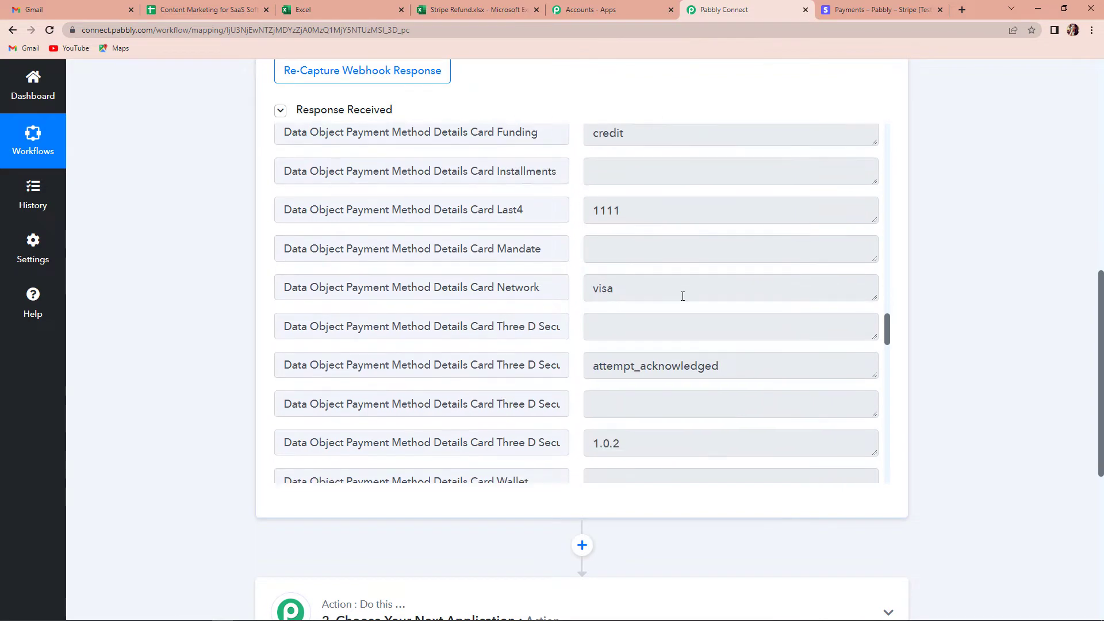
scroll(682, 295, "down", 8)
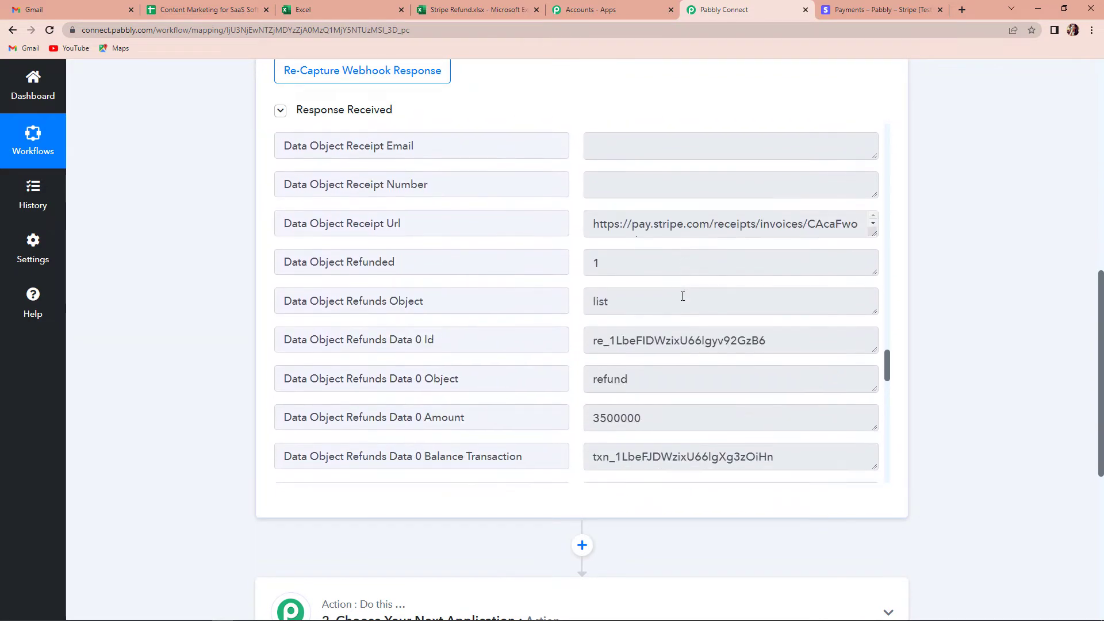
scroll(682, 296, "down", 8)
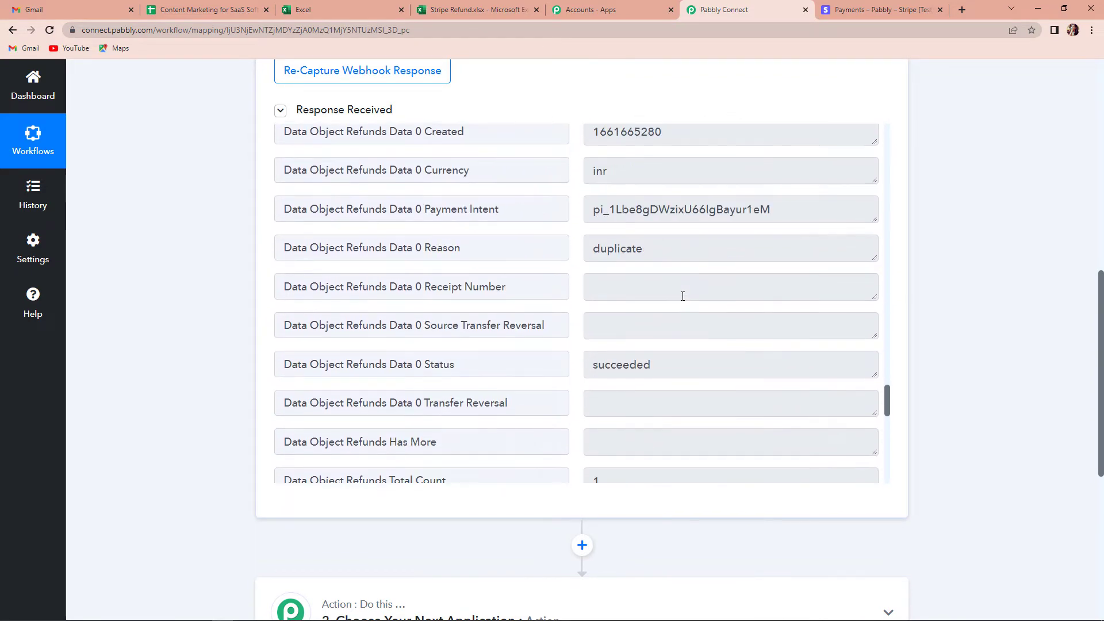
scroll(683, 296, "down", 10)
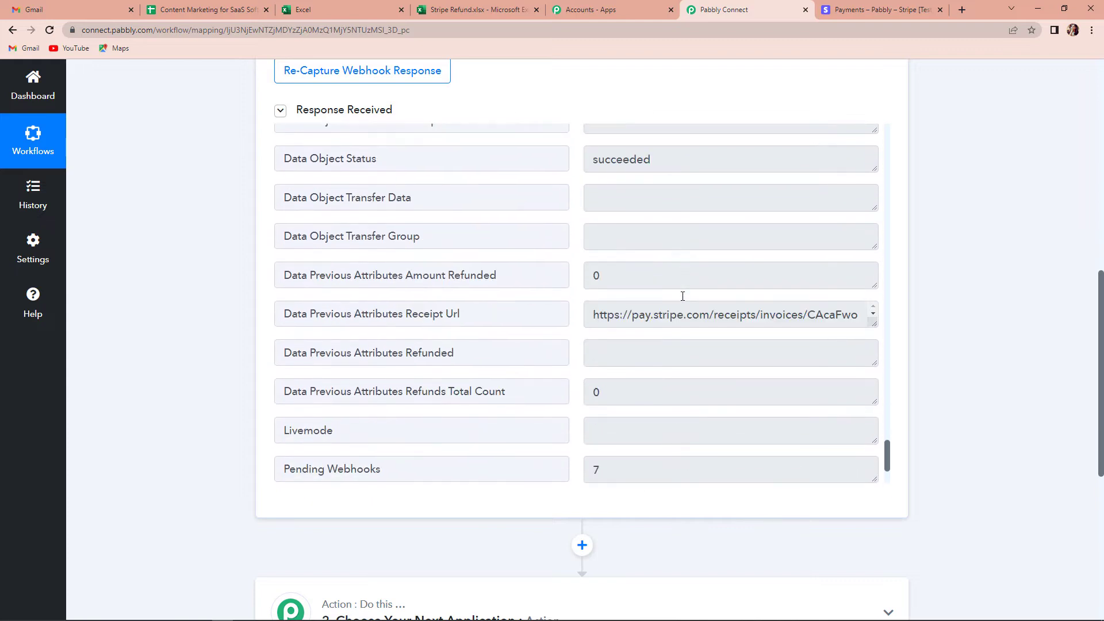
- Choose Stripe as the application for the workflow's second step
scroll(1017, 268, "down", 4)
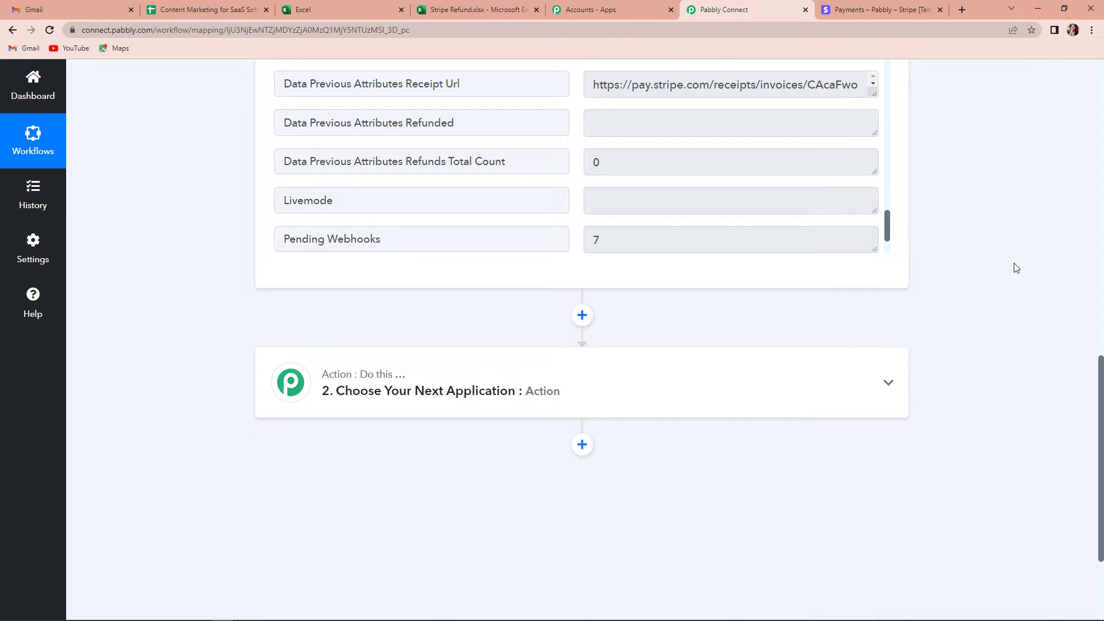
scroll(1017, 268, "down", 3)
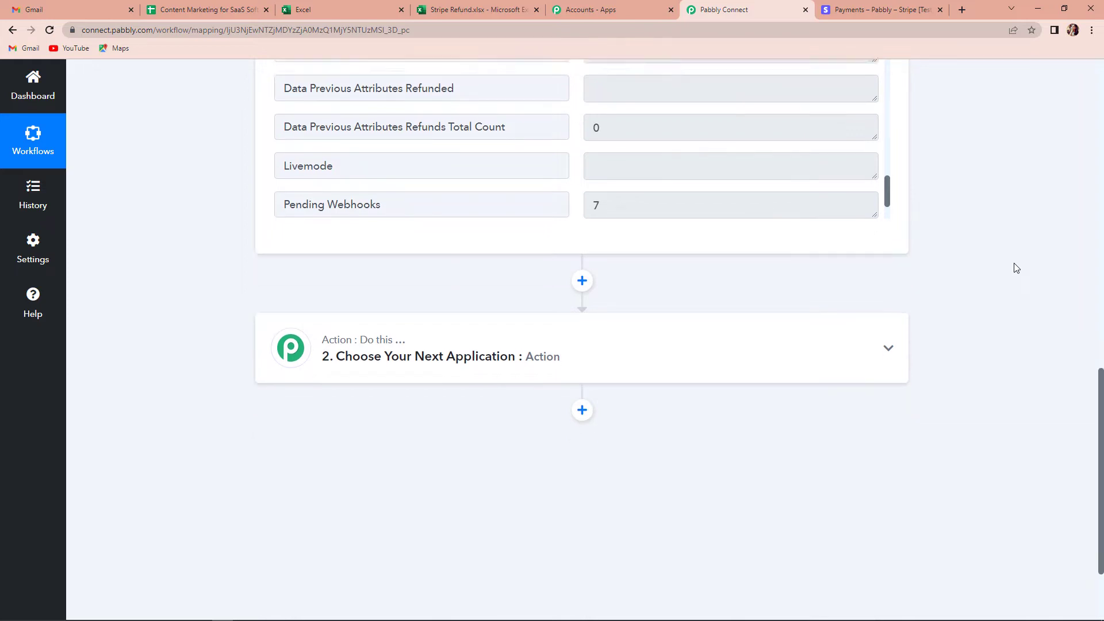
left_click(394, 232)
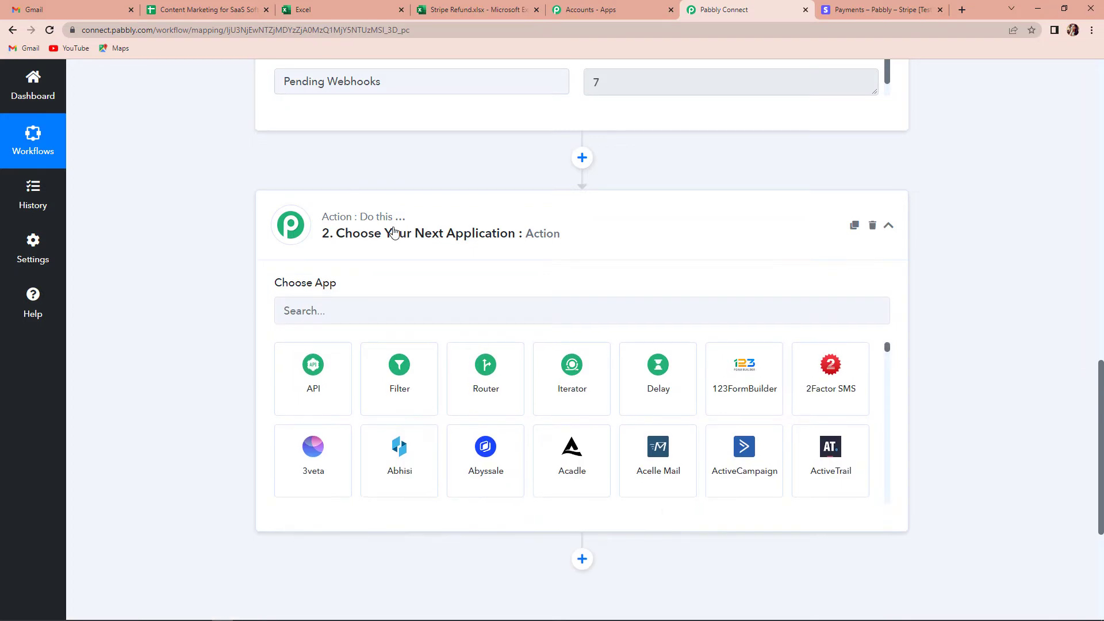
left_click(350, 315)
type("Stripe")
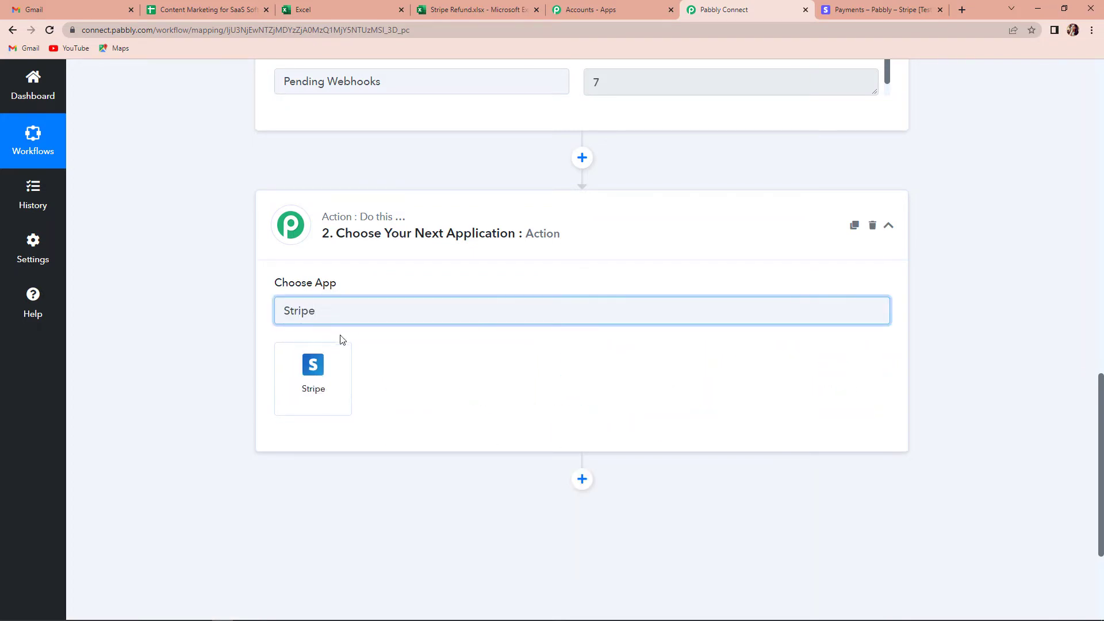
left_click(333, 377)
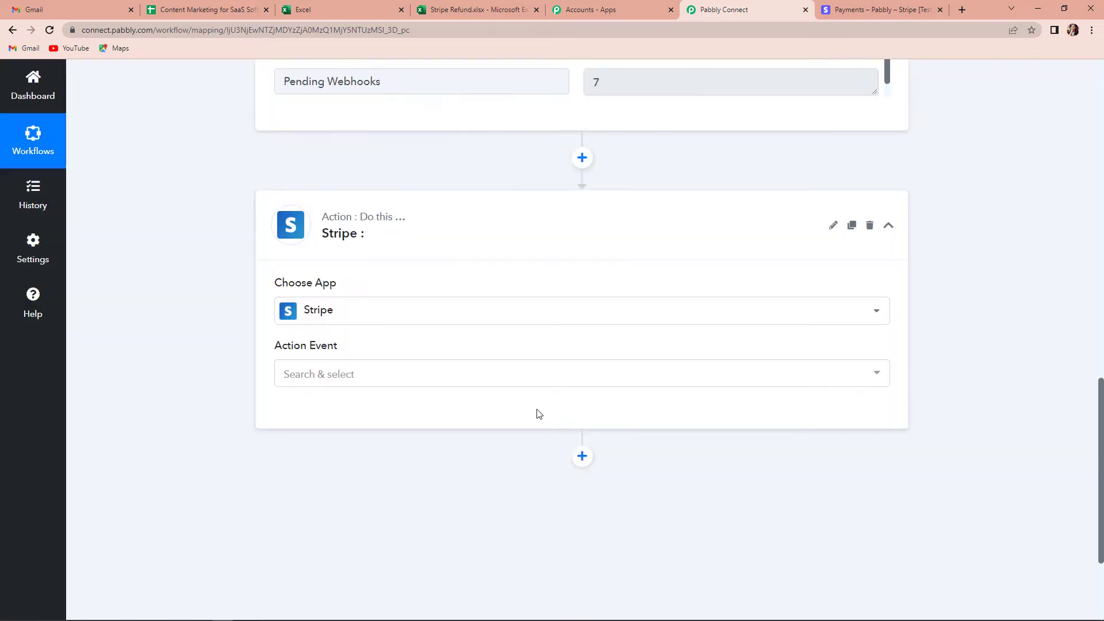
- Set the action event to Retrieve a Customer by ID and connect it through the existing Stripe #41 connection
left_click(354, 377)
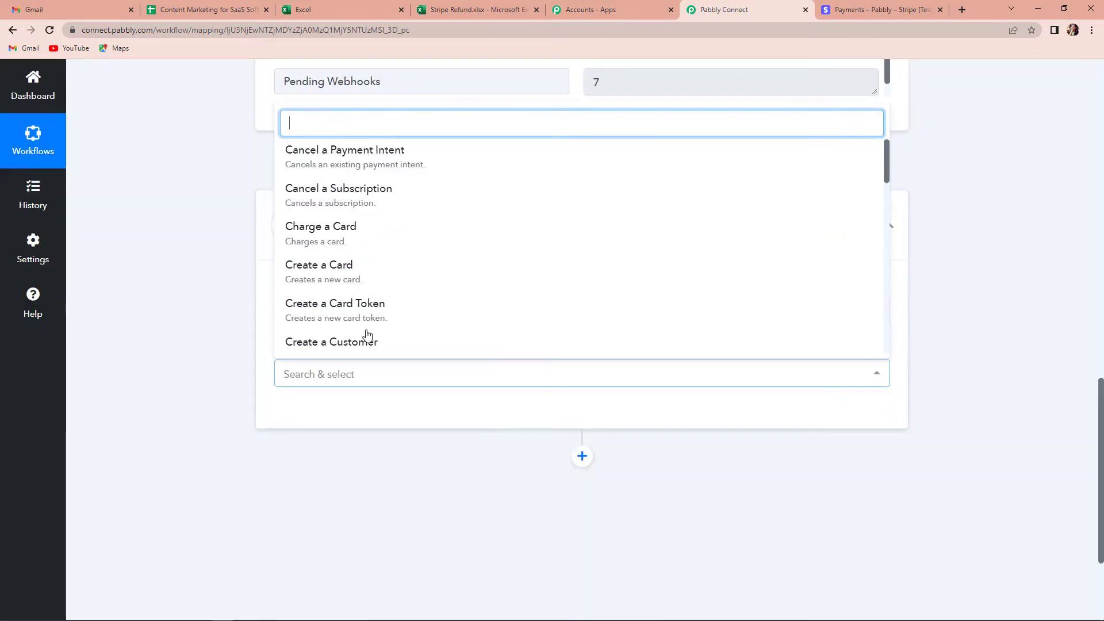
scroll(395, 301, "down", 15)
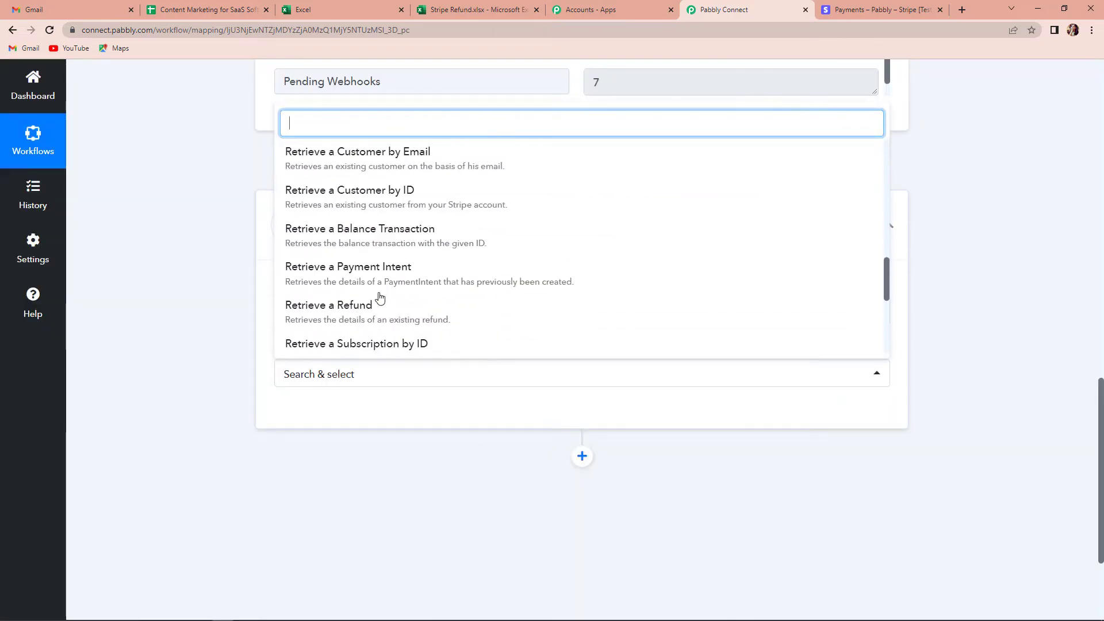
left_click(357, 193)
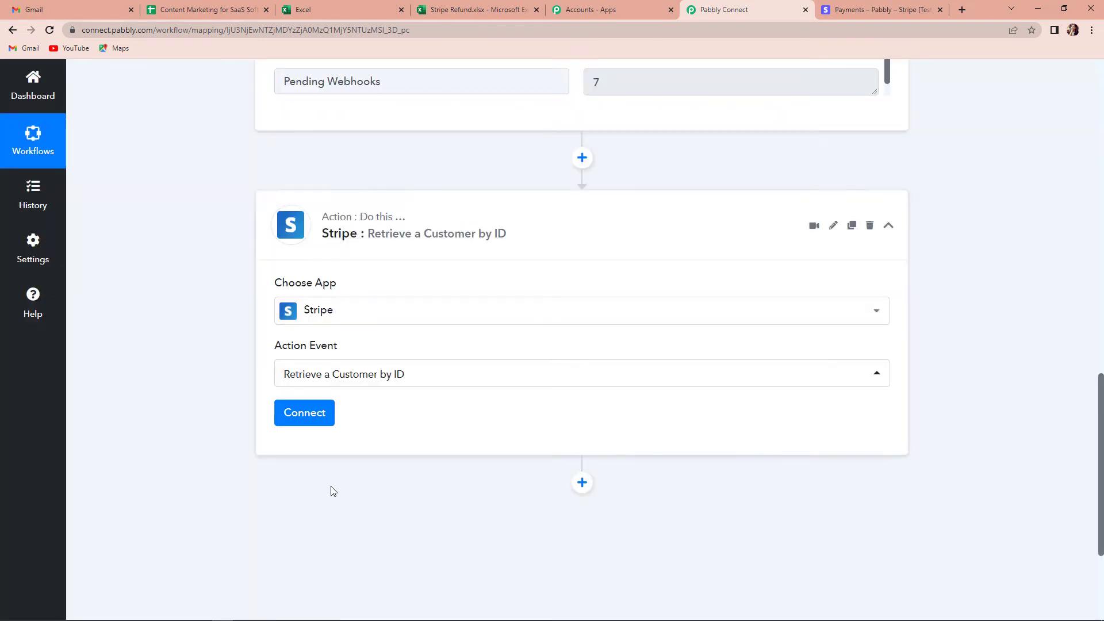
left_click(300, 426)
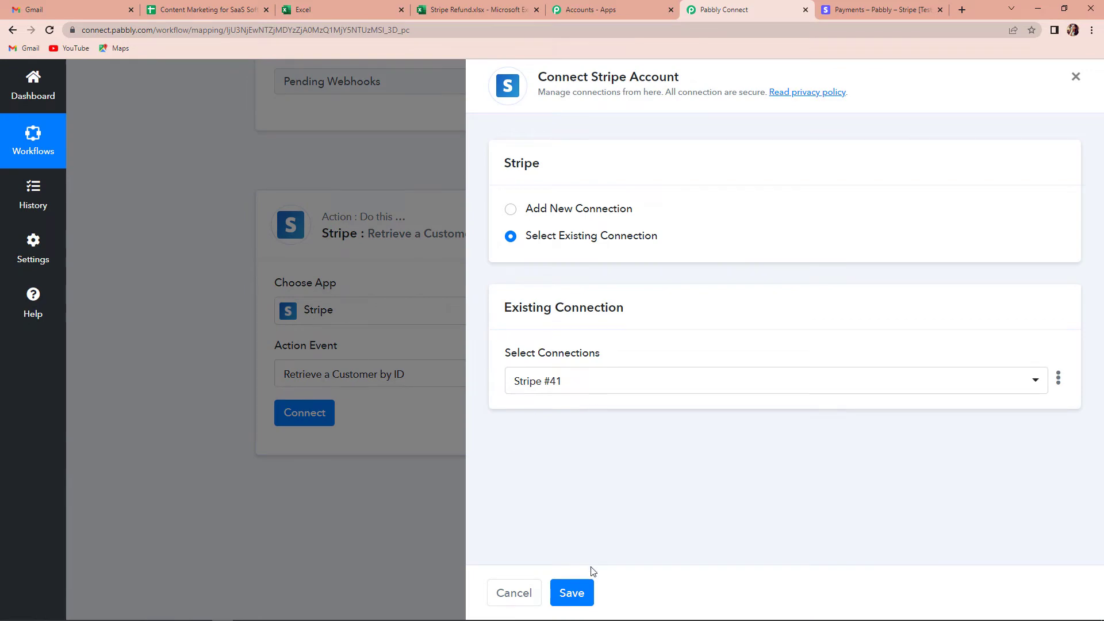
left_click(576, 594)
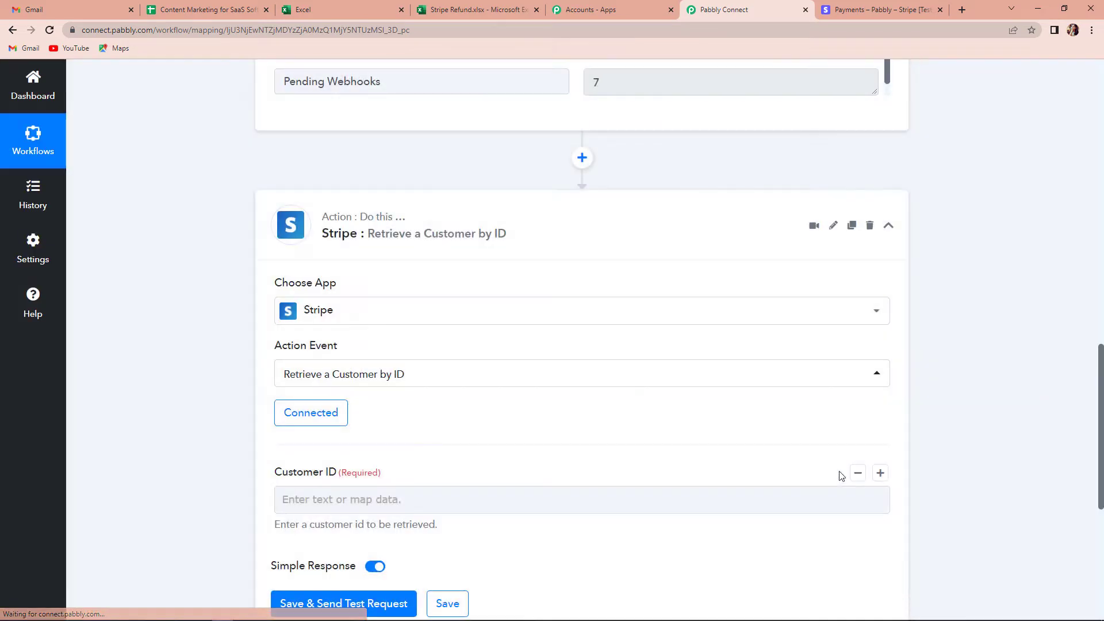
- Map Customer ID to the New Refund trigger's Data Object Customer value, then save the action and send a test request
scroll(402, 412, "down", 4)
left_click(404, 271)
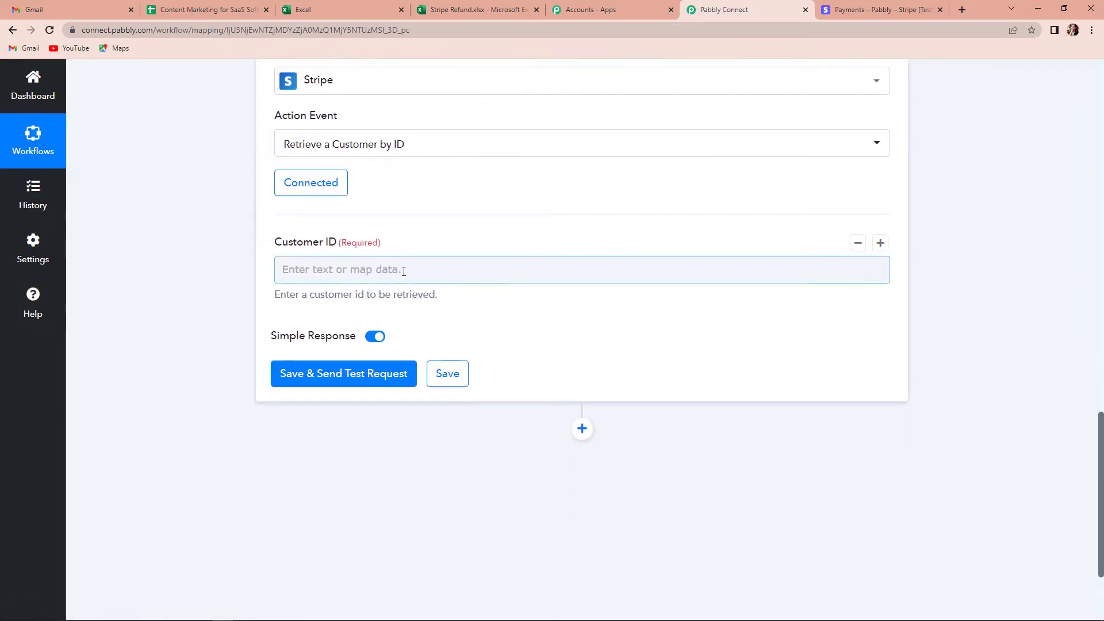
left_click(404, 271)
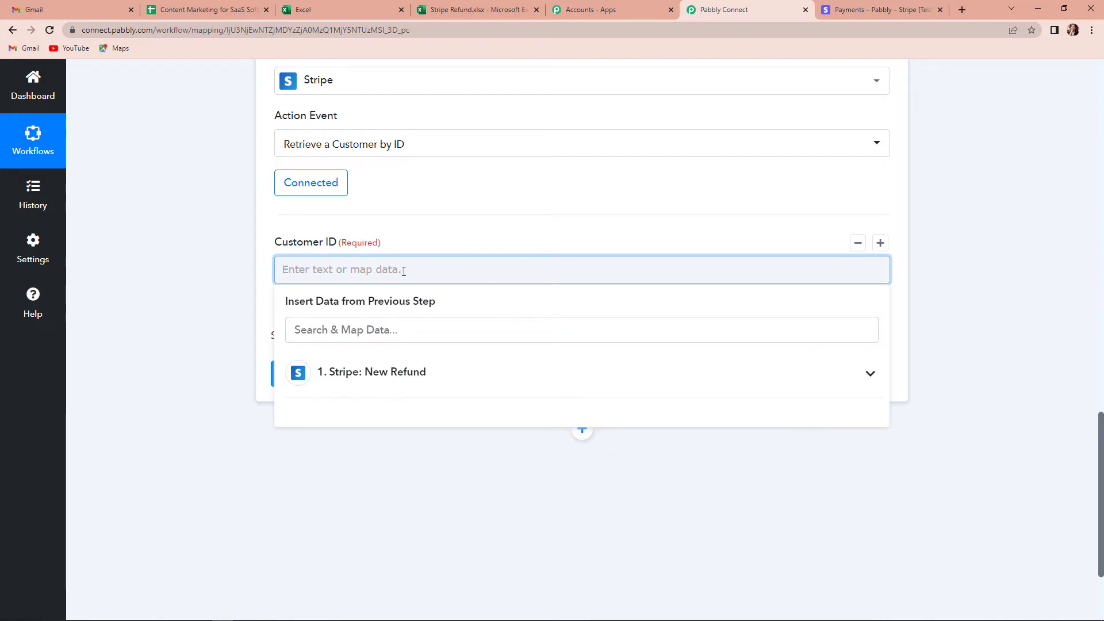
left_click(408, 380)
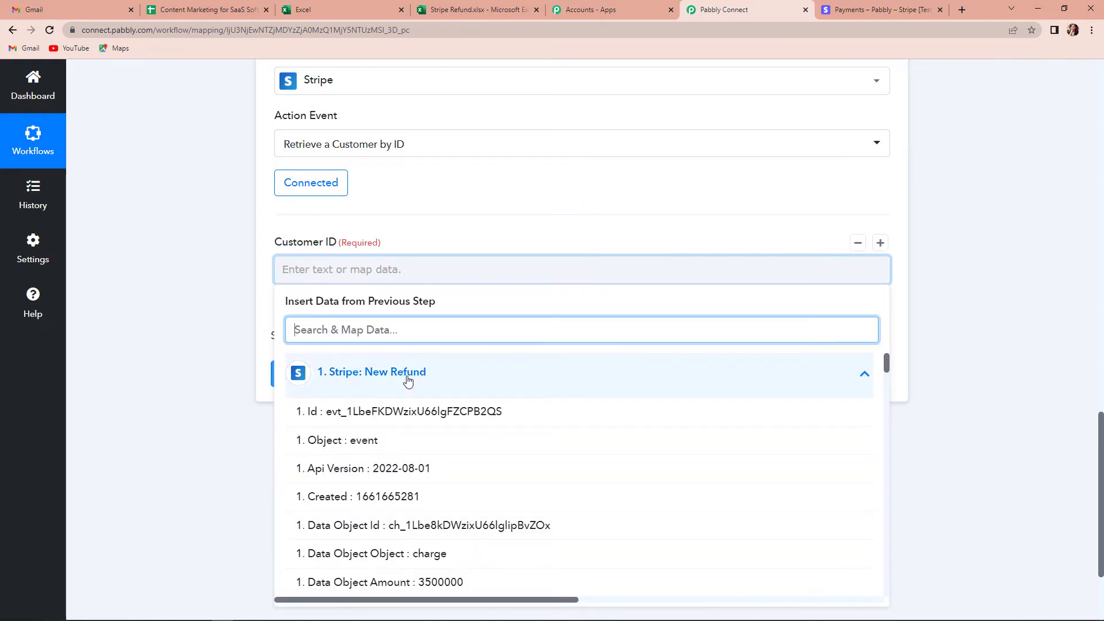
scroll(403, 460, "down", 10)
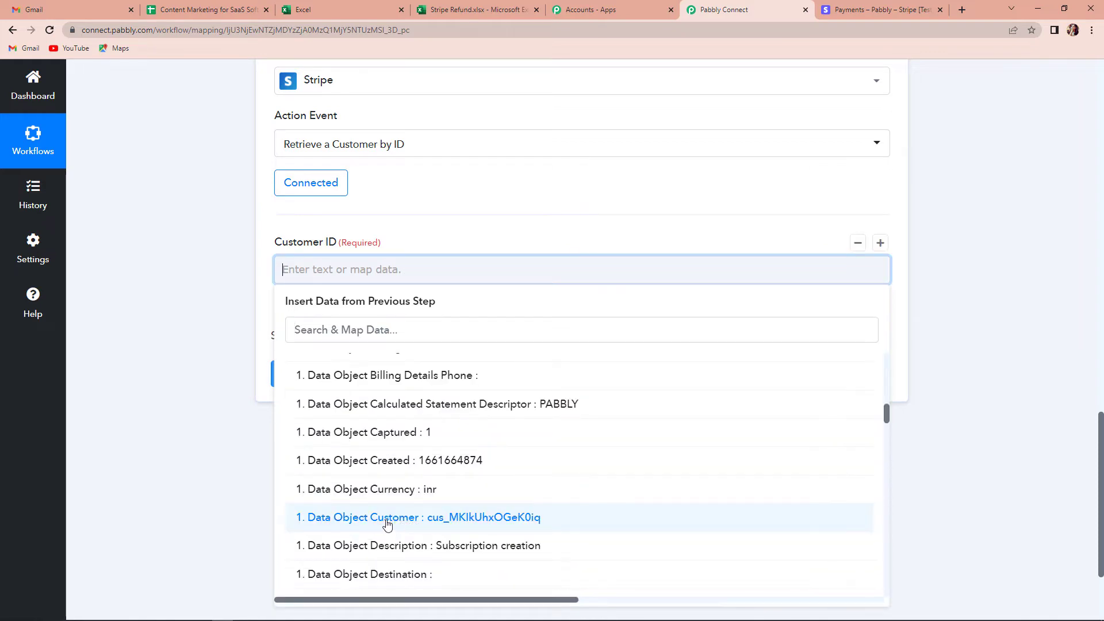
left_click(387, 523)
left_click(246, 482)
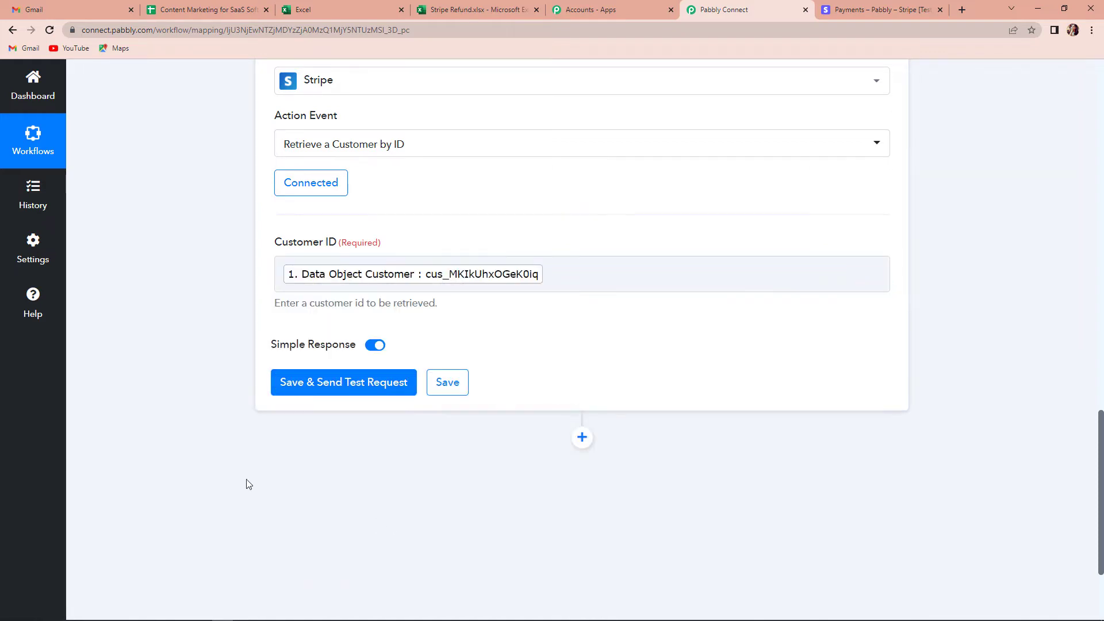
left_click(315, 385)
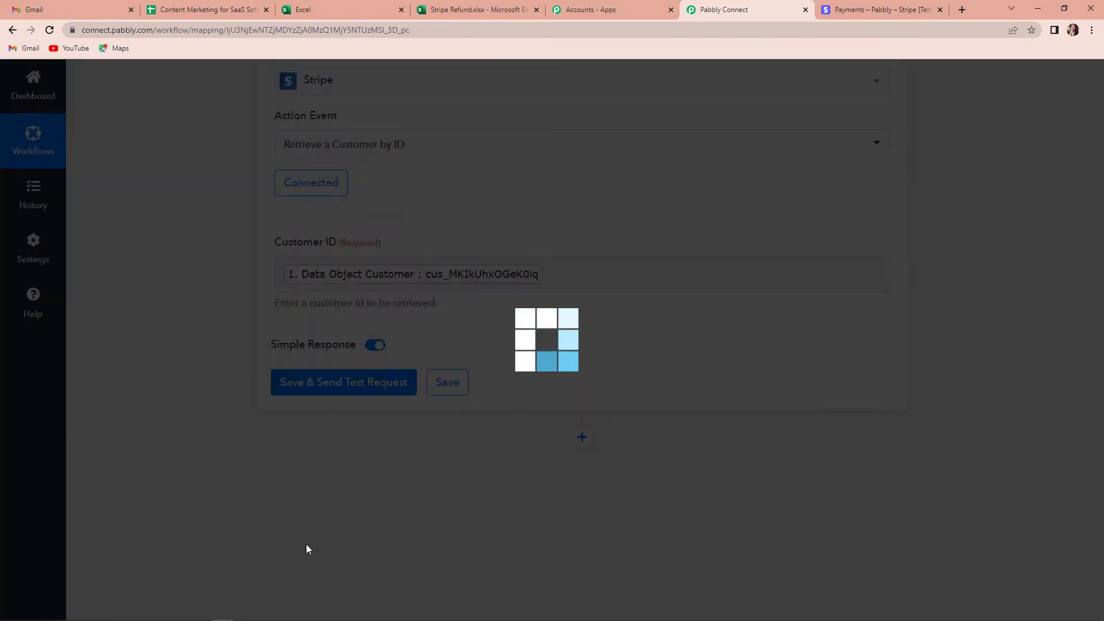
- Examine the retrieved customer response, including its email, name and phone fields
scroll(936, 468, "down", 4)
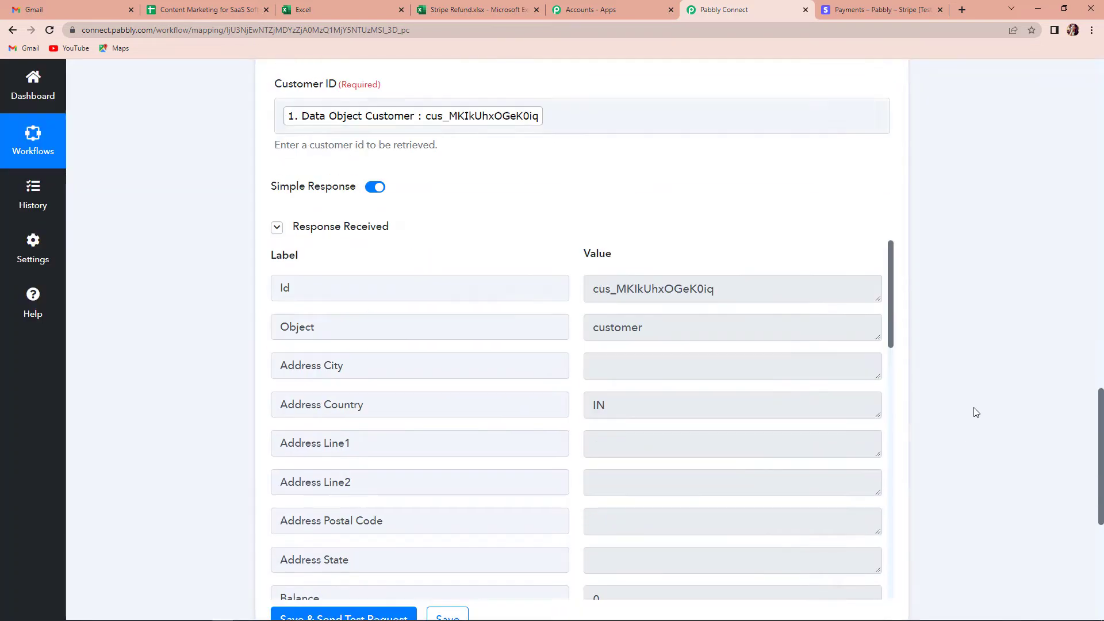
scroll(685, 391, "down", 10)
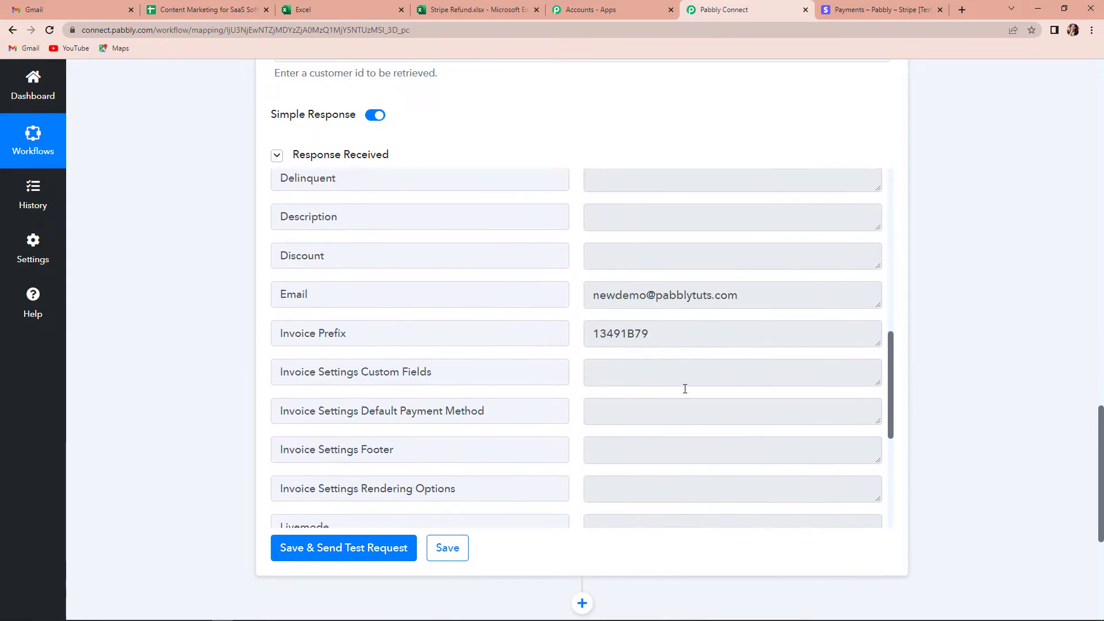
scroll(722, 448, "down", 4)
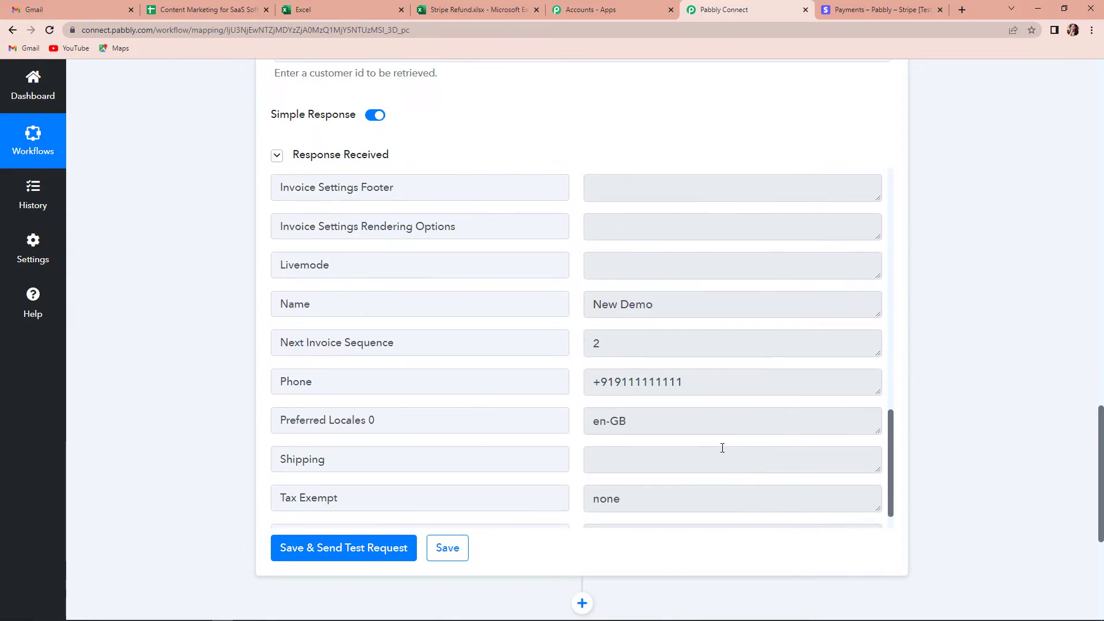
left_click_drag(597, 390, 695, 382)
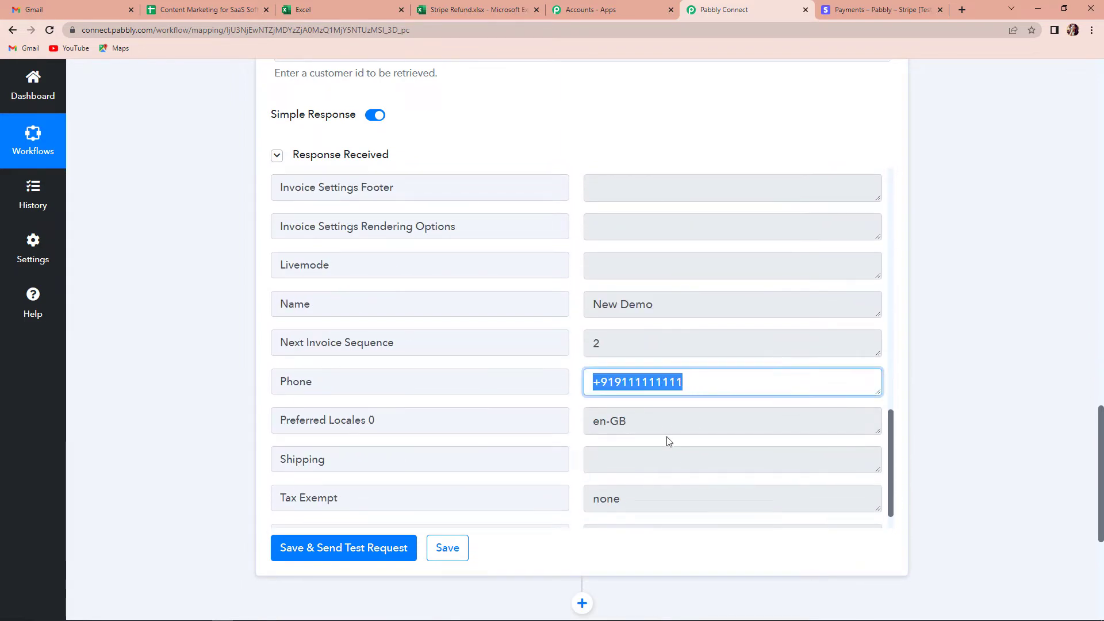
scroll(699, 416, "down", 3)
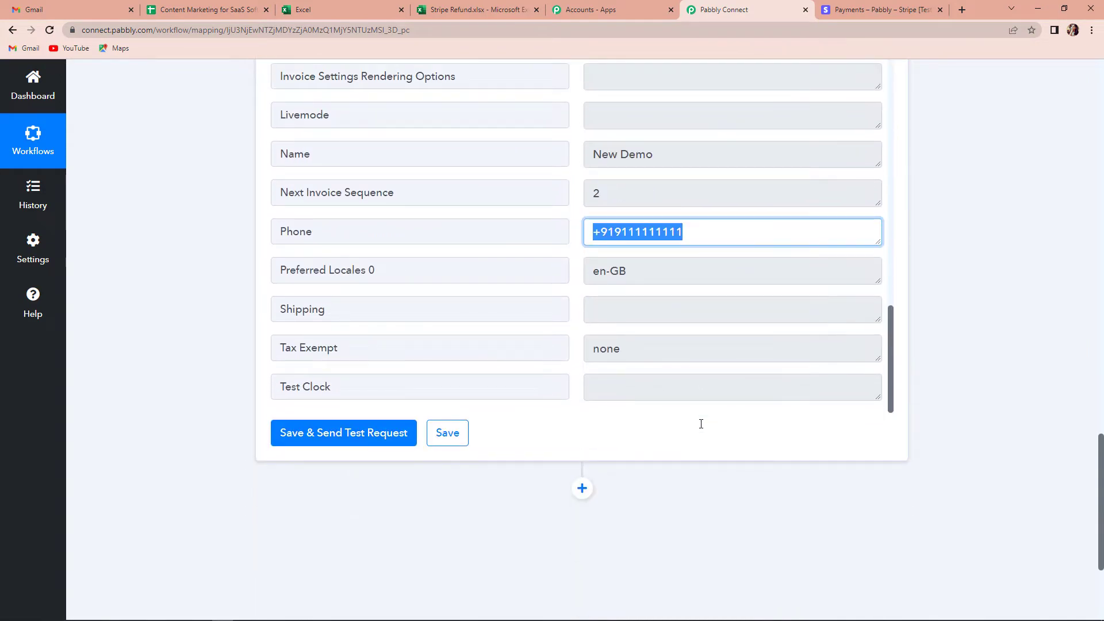
scroll(929, 360, "down", 3)
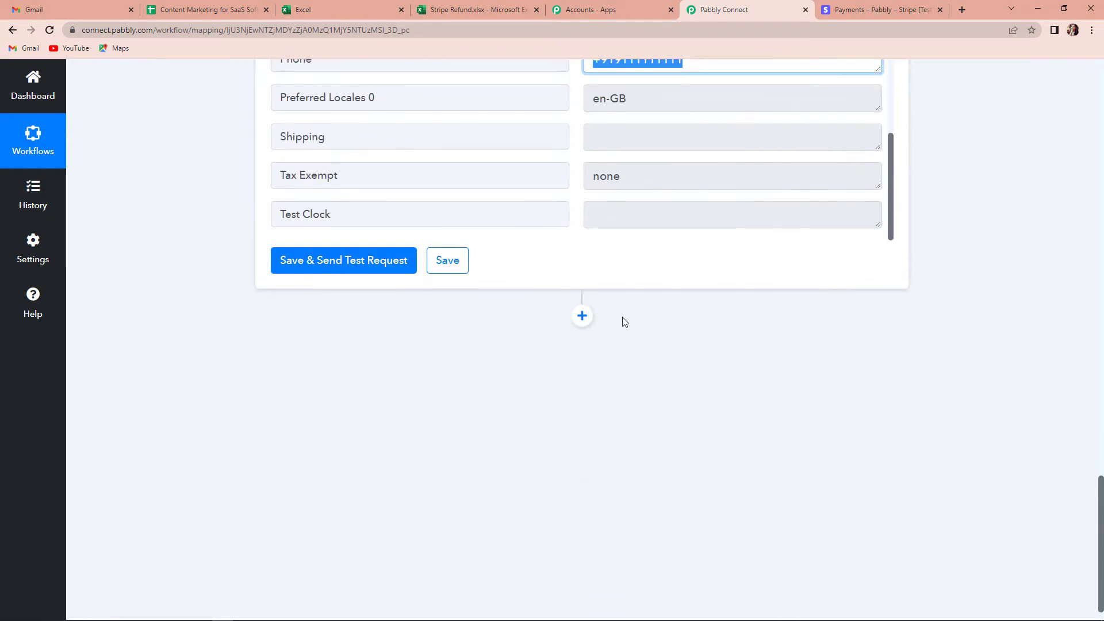
- Add a third step to the workflow after the customer retrieval and choose Stripe as its application
left_click(582, 316)
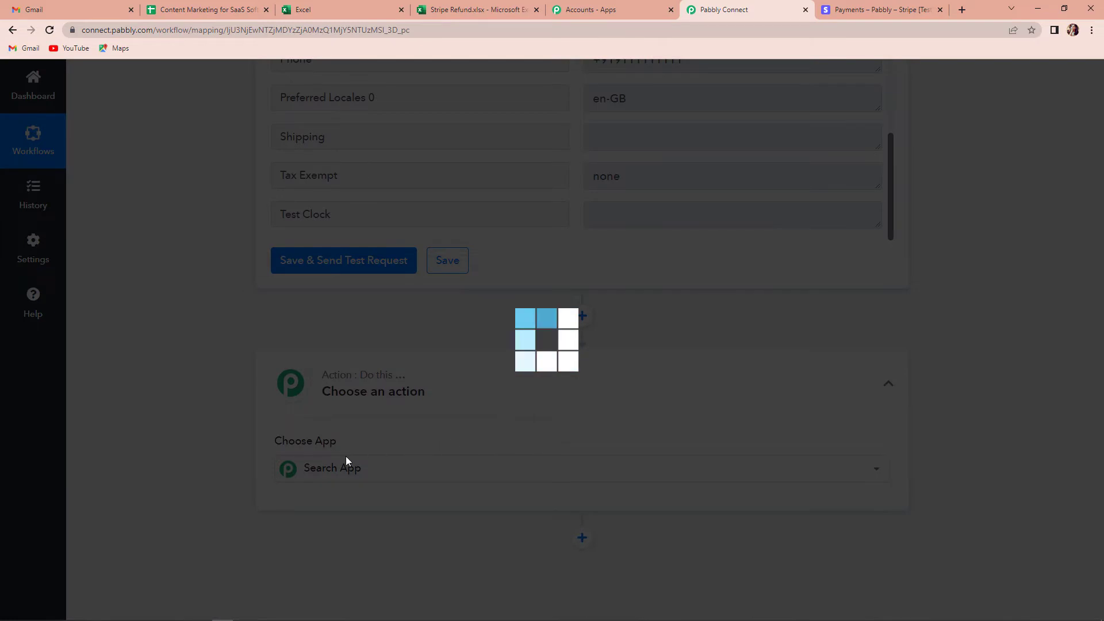
left_click(344, 467)
type("Stripe")
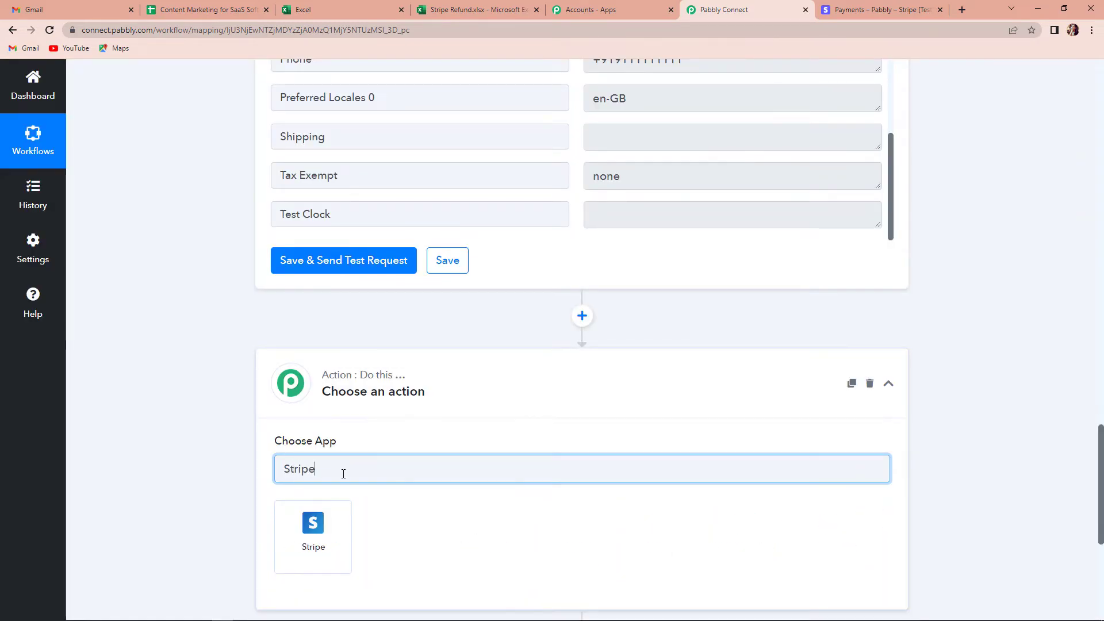
left_click(338, 512)
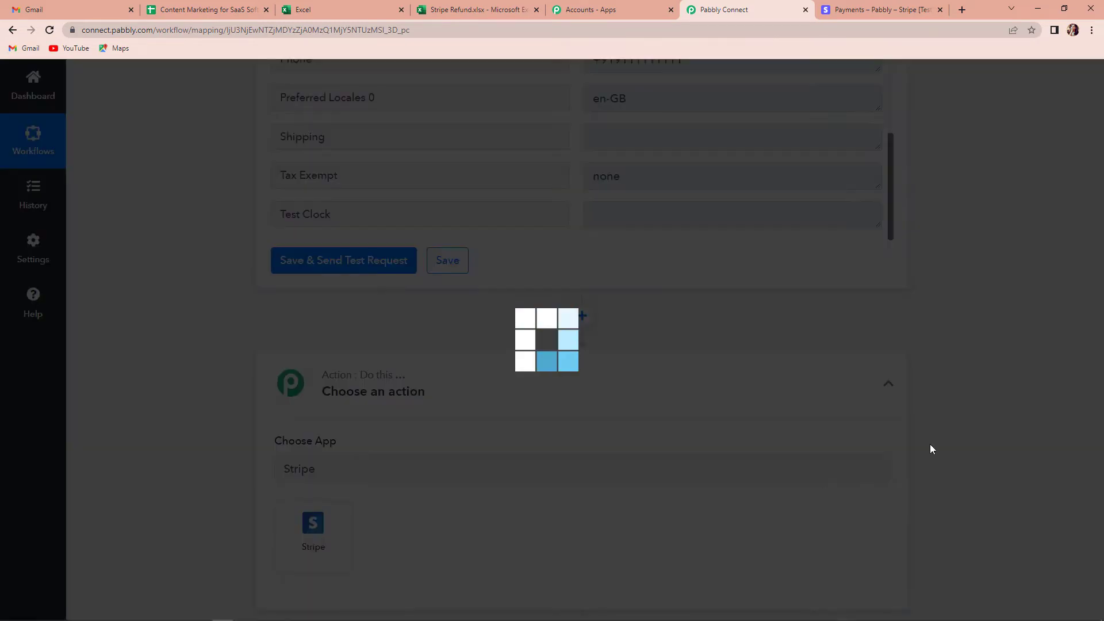
- Set the third step's action event to Retrieve a Payment Intent and connect it through the existing Stripe #41 connection
scroll(564, 402, "down", 4)
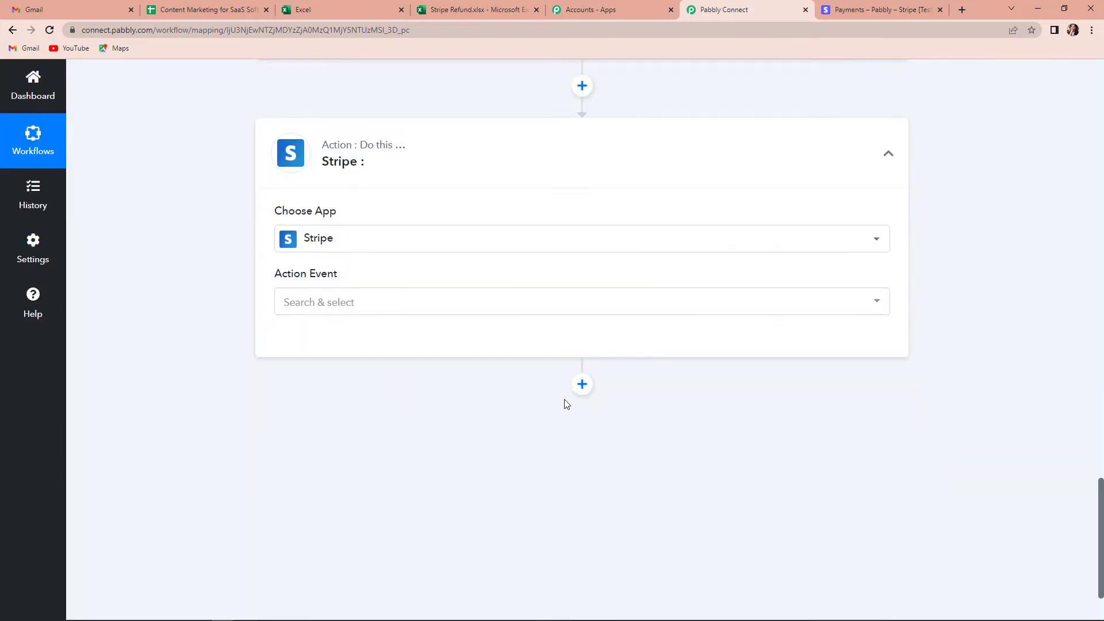
left_click(360, 305)
scroll(374, 485, "down", 6)
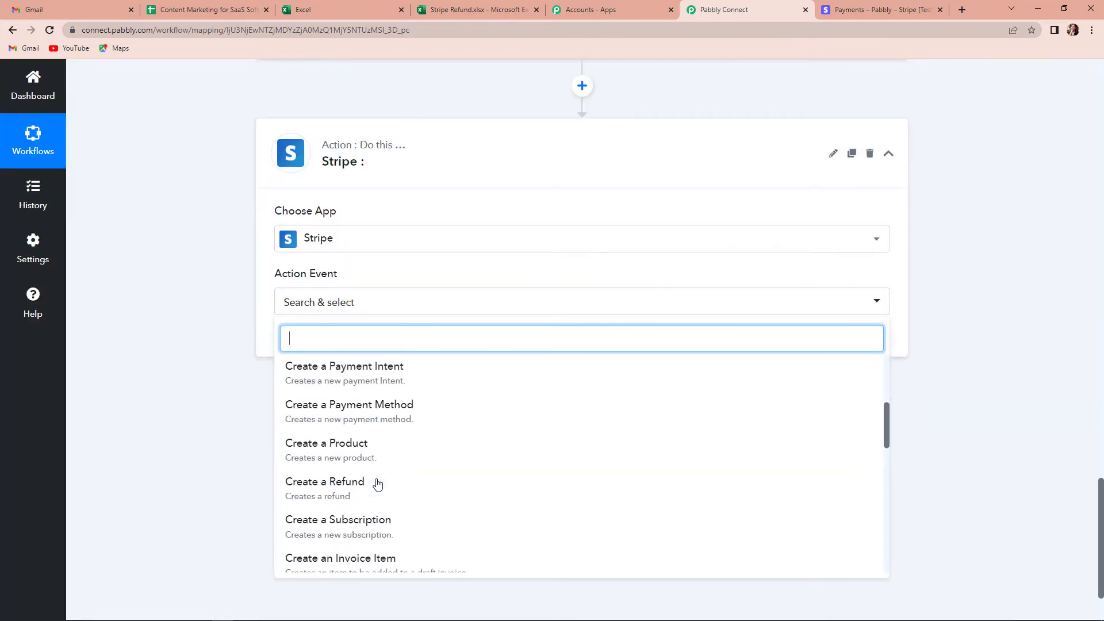
scroll(377, 485, "down", 2)
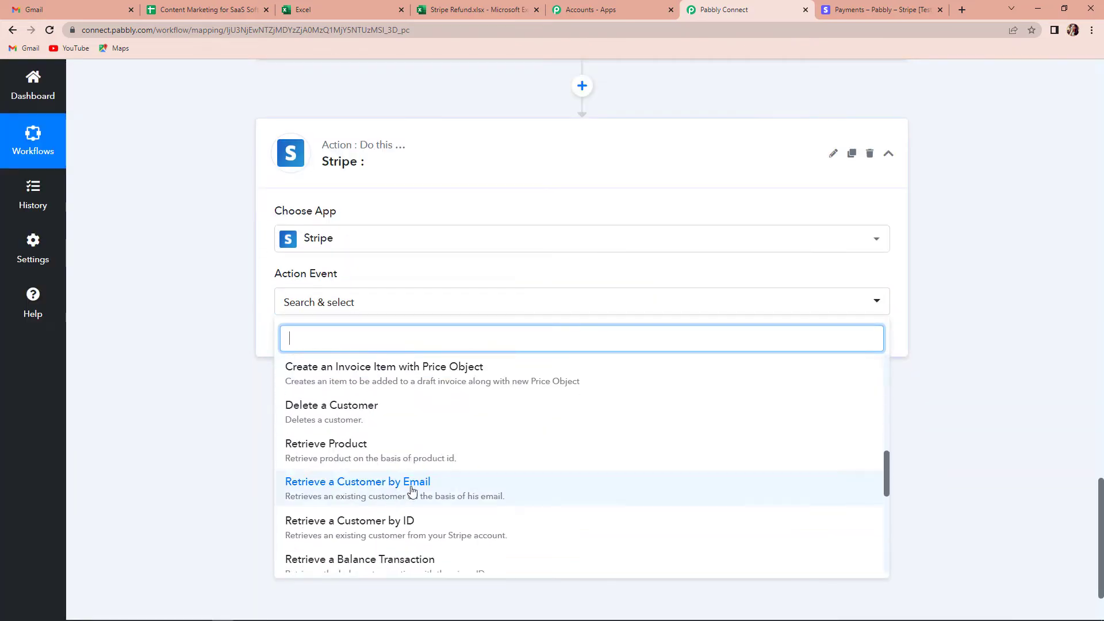
scroll(377, 491, "down", 3)
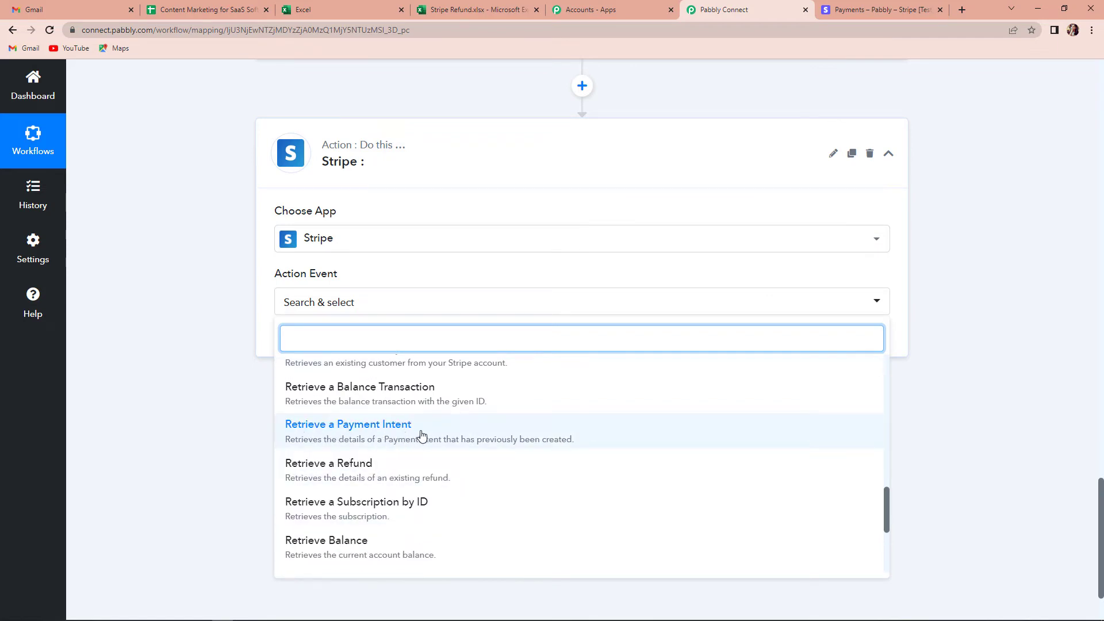
left_click(459, 435)
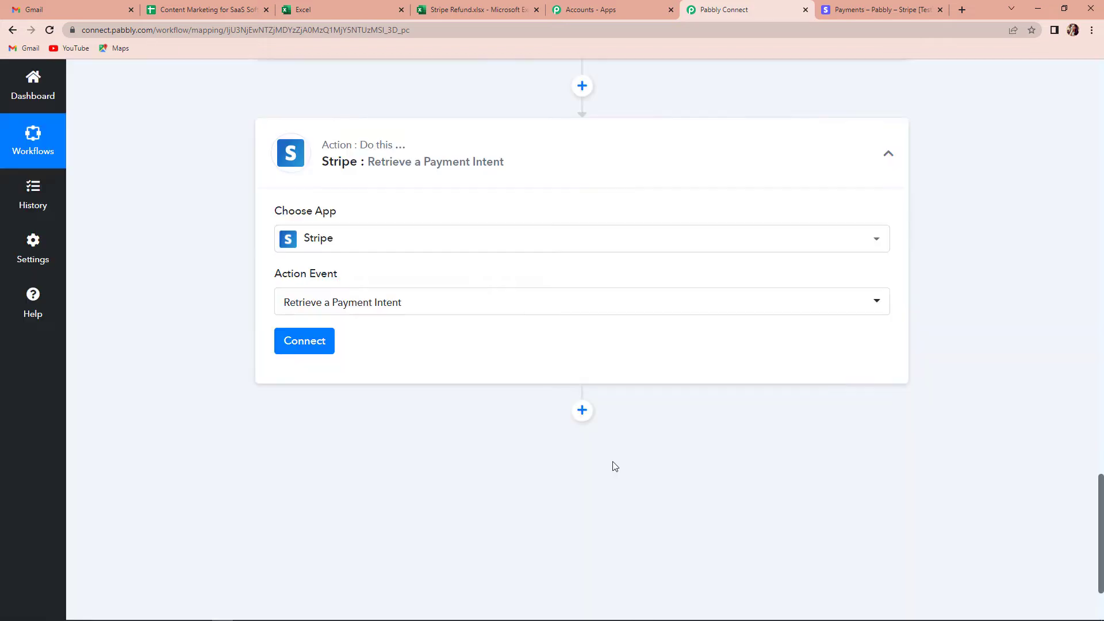
left_click(307, 345)
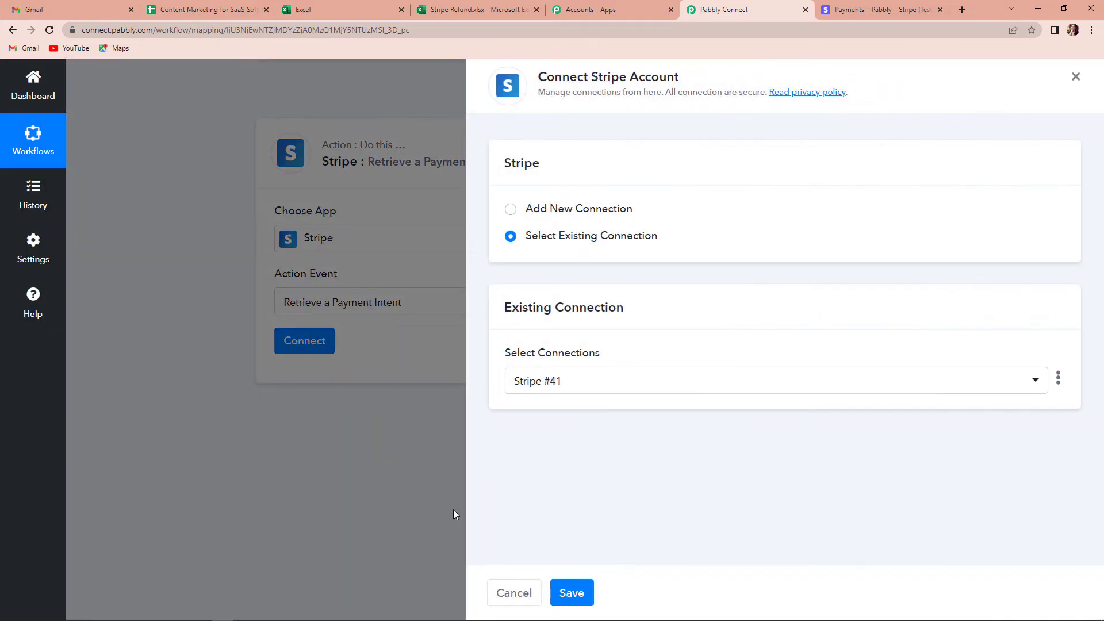
left_click(572, 592)
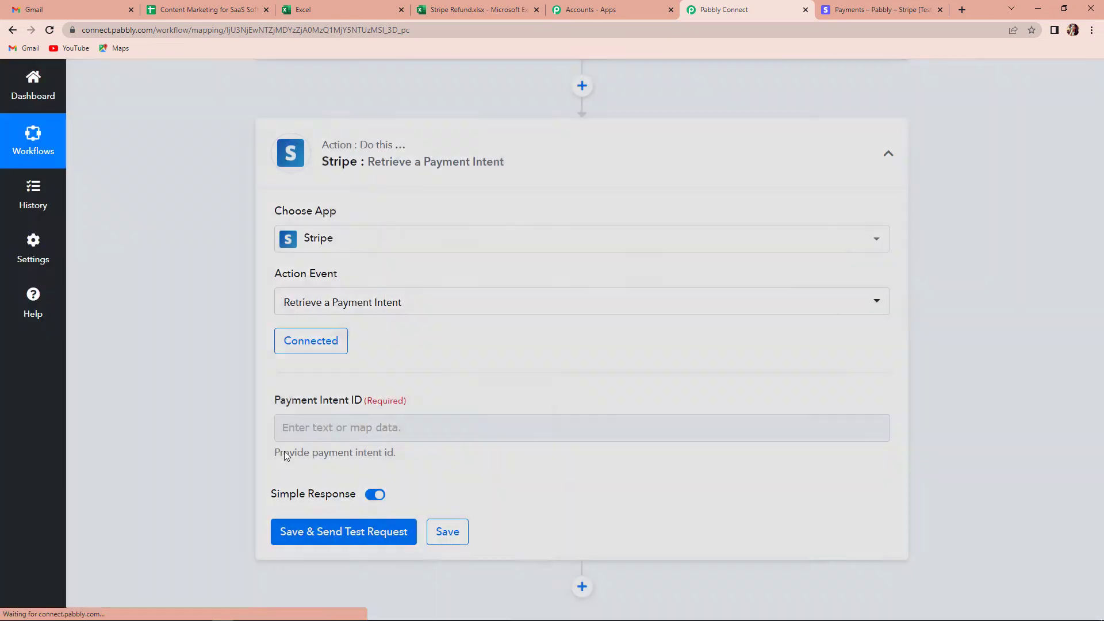
- Map Payment Intent ID to the New Refund trigger's Data Object Payment Intent value, then save the action and send a test request
scroll(408, 390, "down", 3)
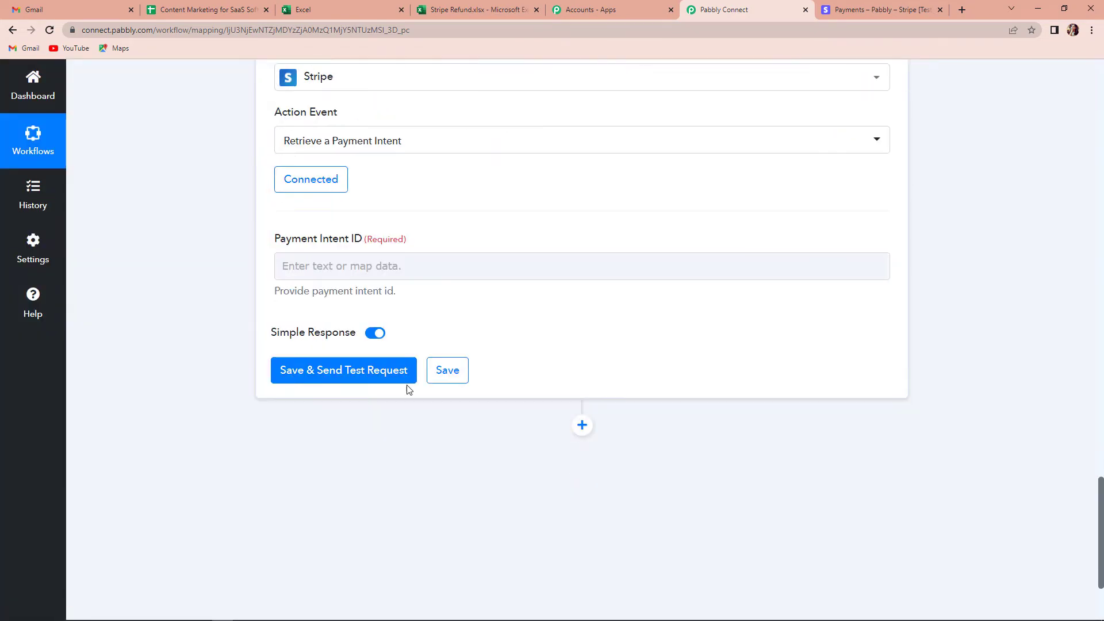
left_click(339, 255)
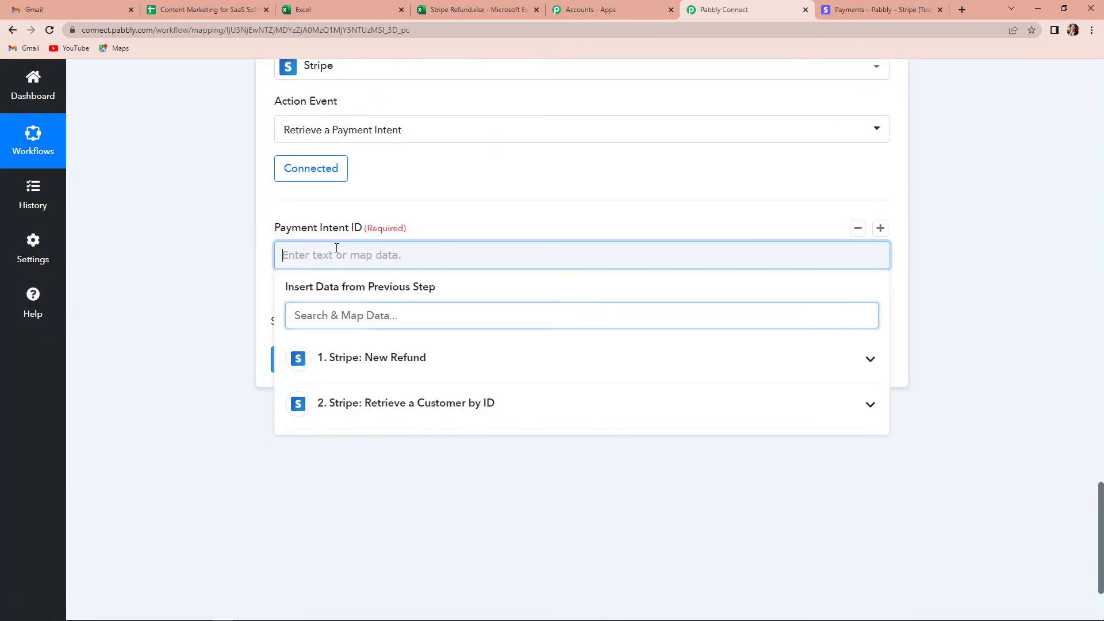
left_click(370, 357)
type("payment")
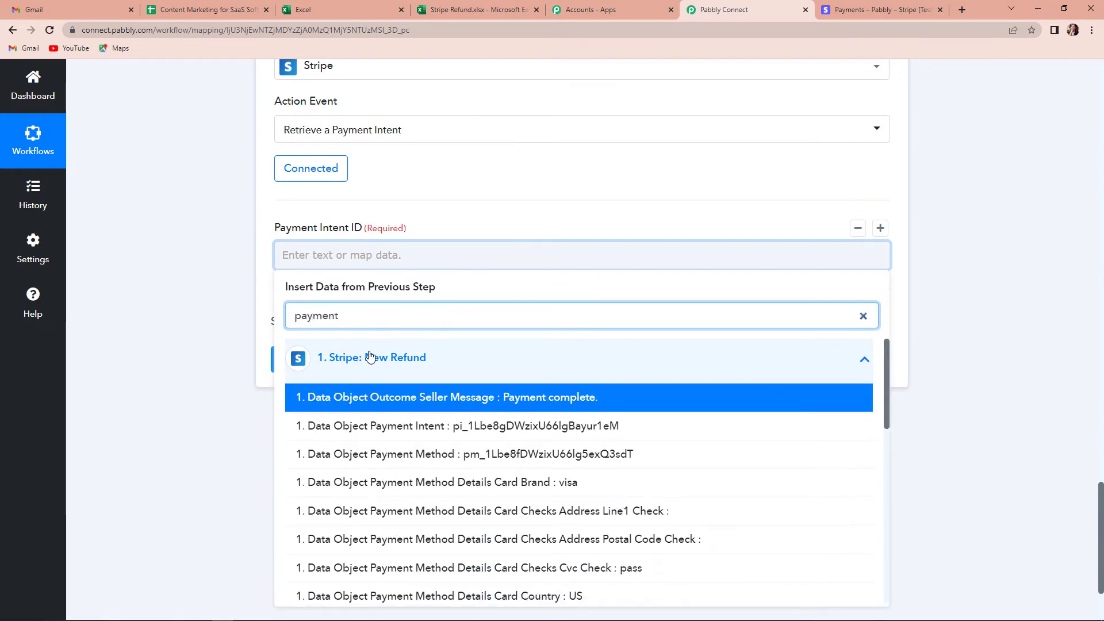
left_click(497, 433)
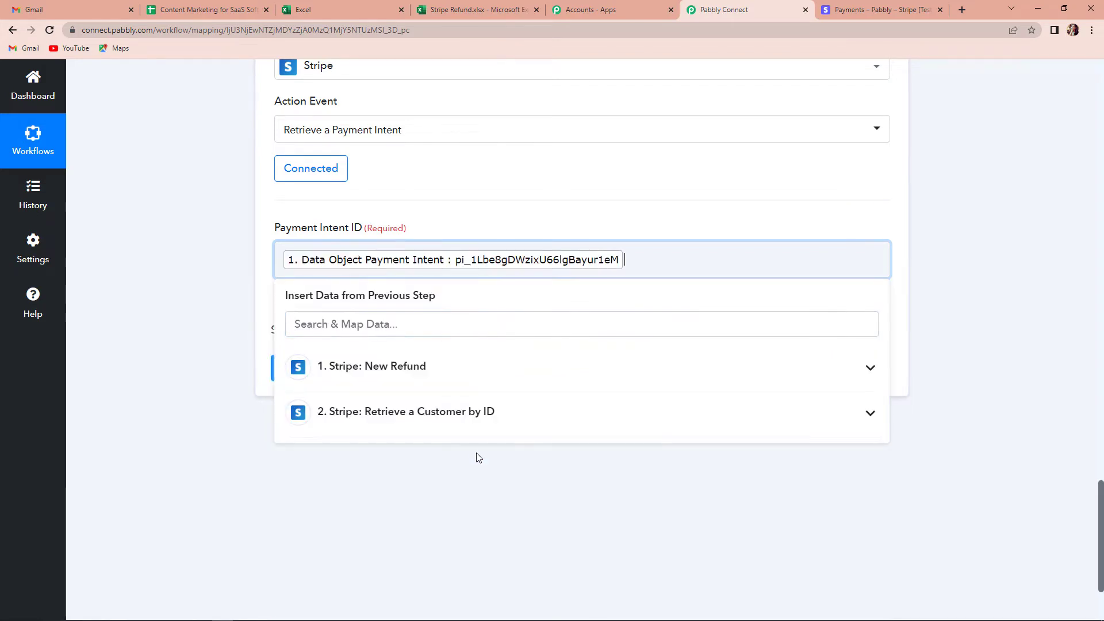
left_click(477, 457)
left_click(289, 367)
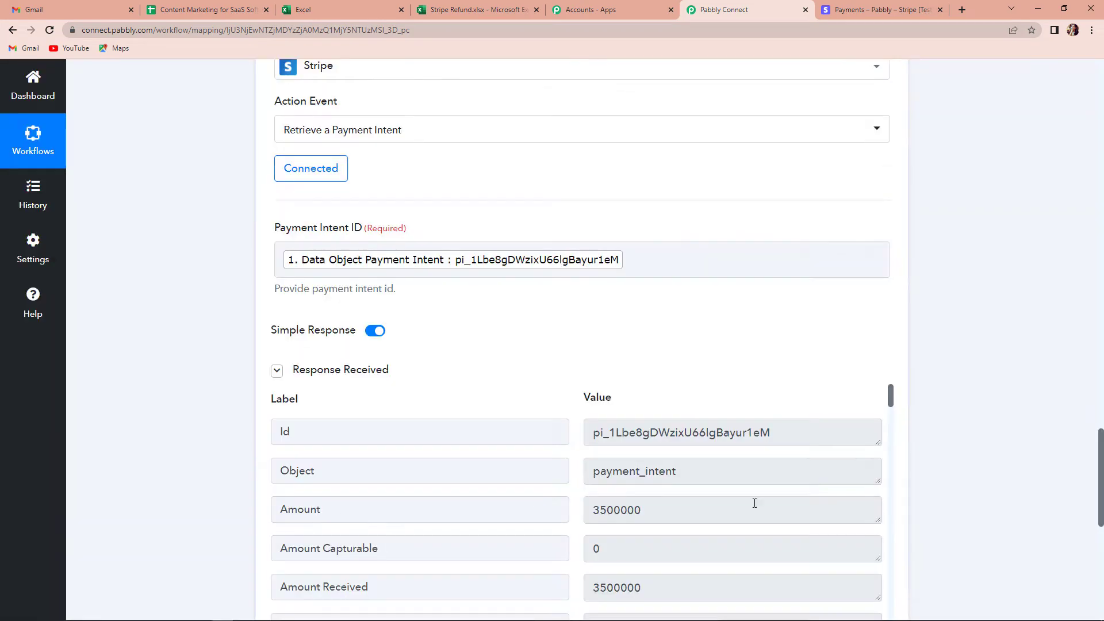
- Examine the payment intent response, including its amount, billing details, charge description, card mandate description and status fields
scroll(972, 411, "down", 3)
scroll(693, 383, "down", 3)
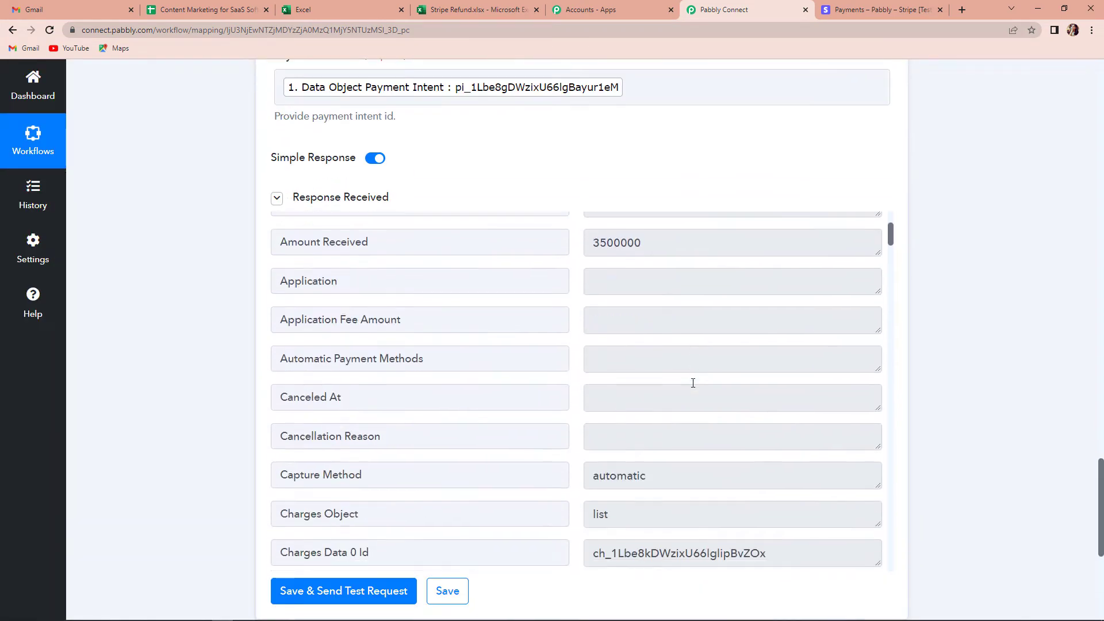
scroll(693, 383, "down", 9)
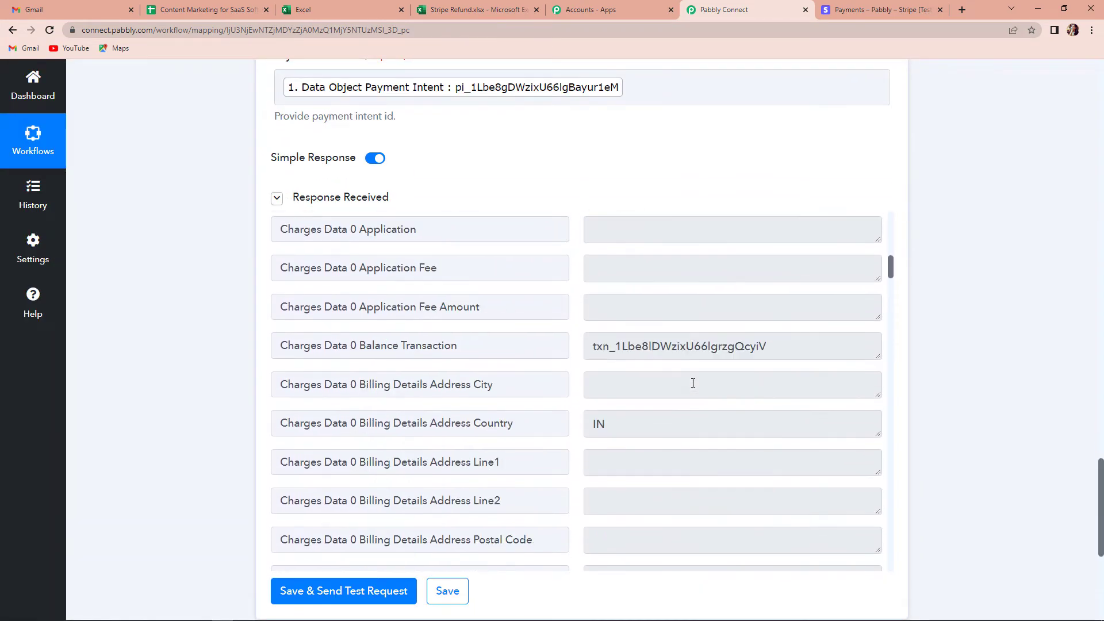
scroll(693, 383, "down", 6)
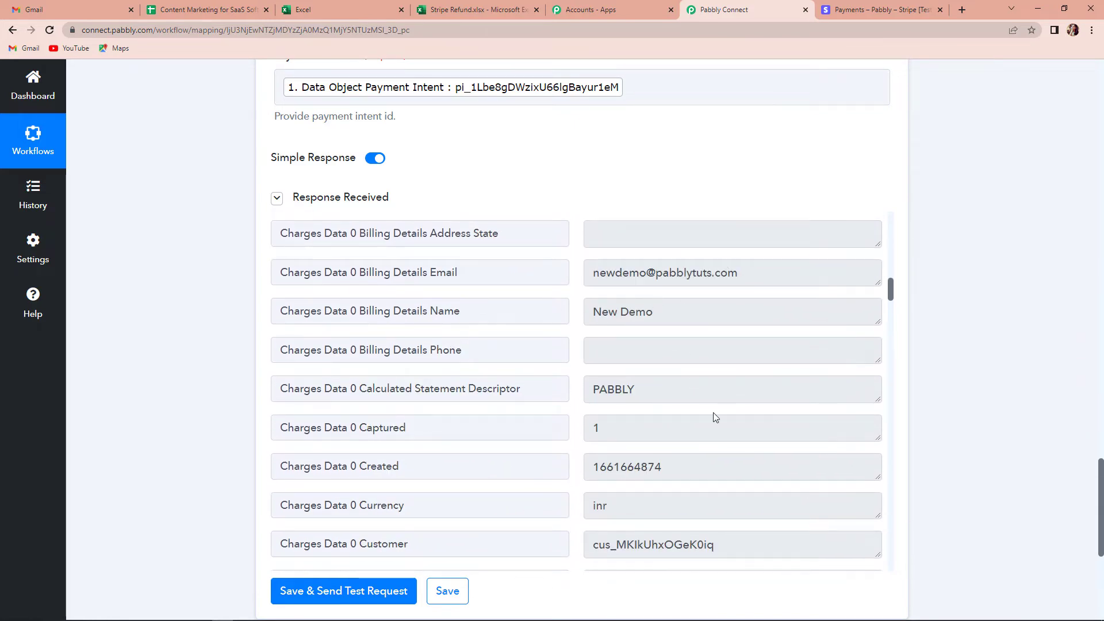
scroll(715, 417, "down", 5)
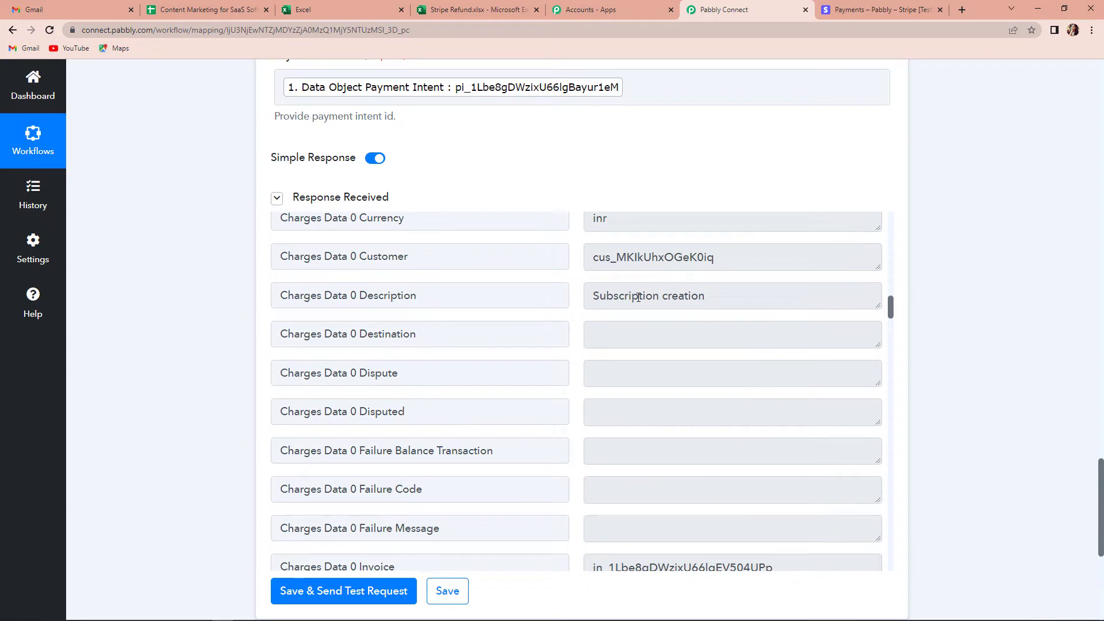
left_click_drag(591, 295, 719, 294)
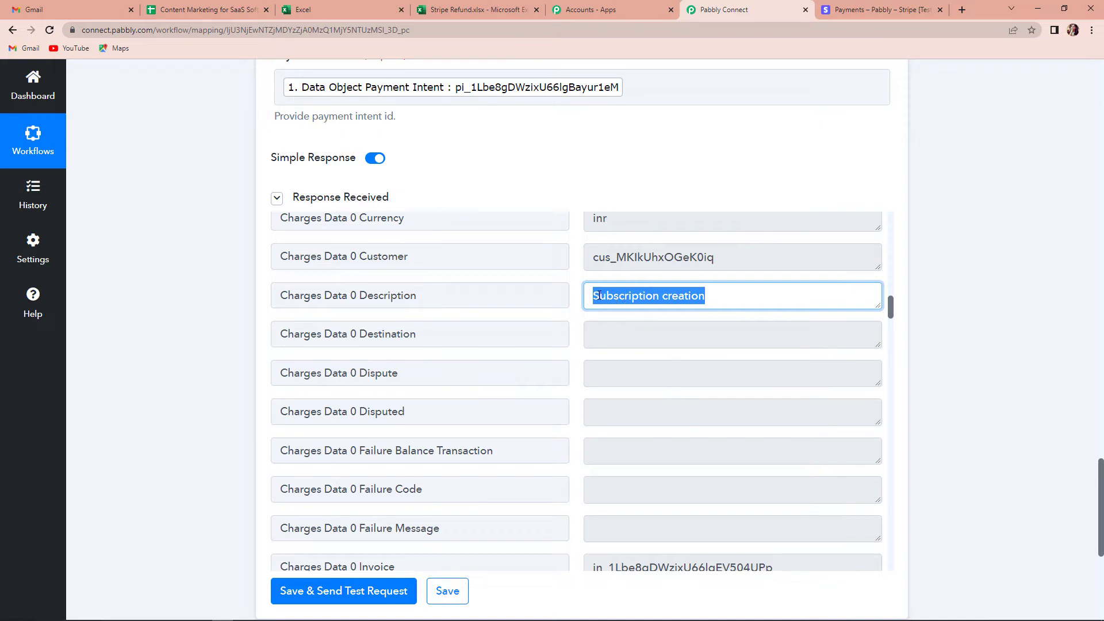
scroll(738, 450, "down", 10)
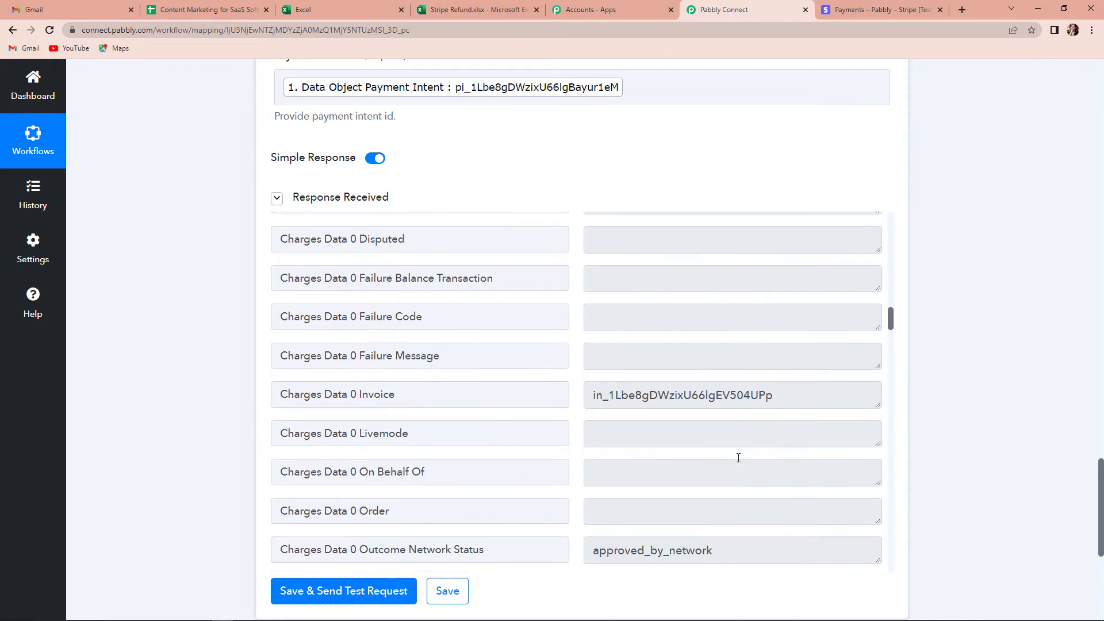
left_click_drag(590, 395, 725, 396)
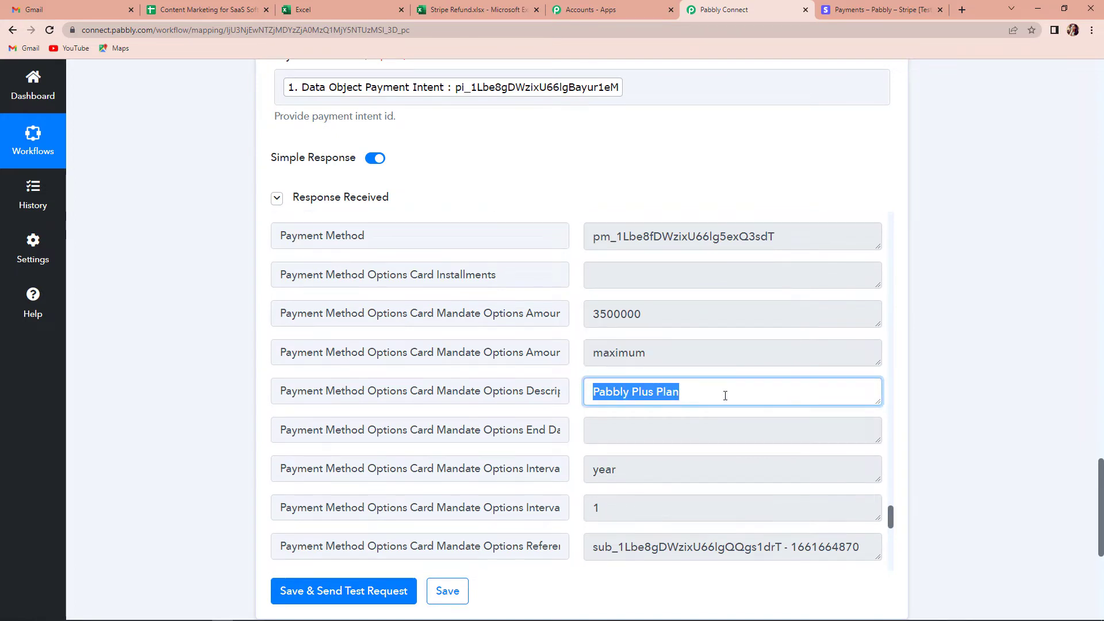
scroll(725, 396, "down", 6)
scroll(725, 399, "down", 4)
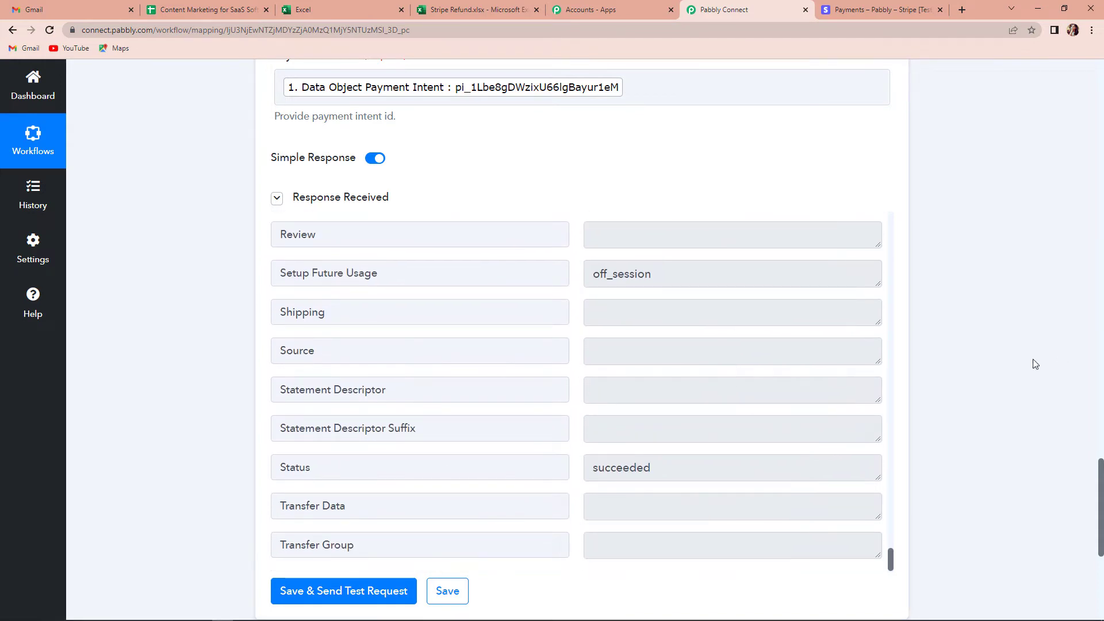
- Add a fourth step after the payment intent retrieval and choose Number Formatter by Pabbly as its application
scroll(1035, 364, "down", 4)
left_click(583, 426)
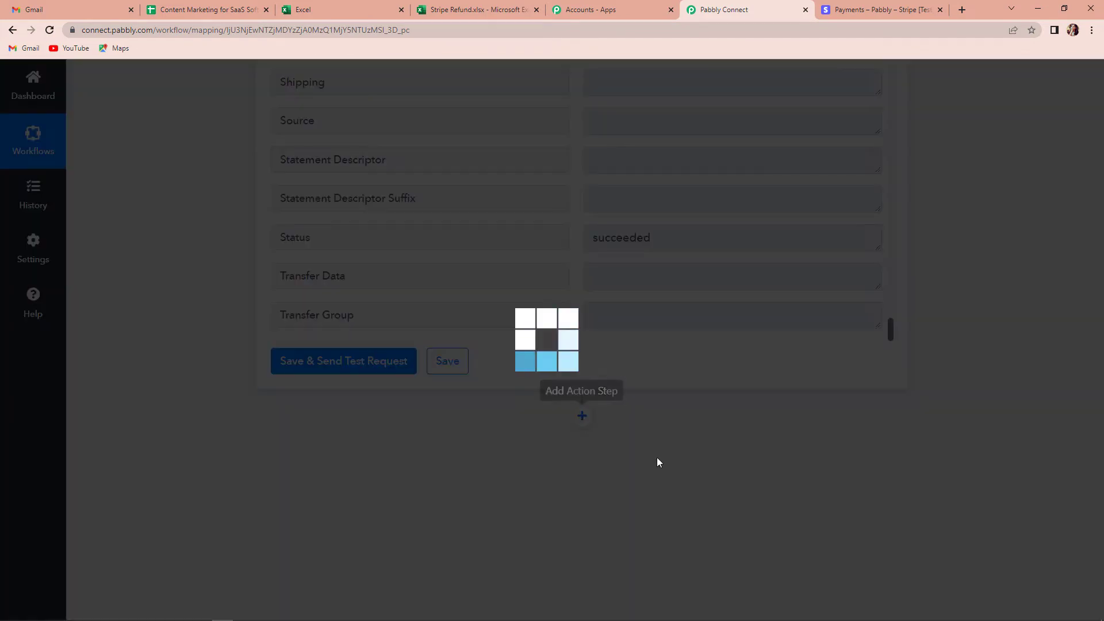
scroll(958, 449, "down", 2)
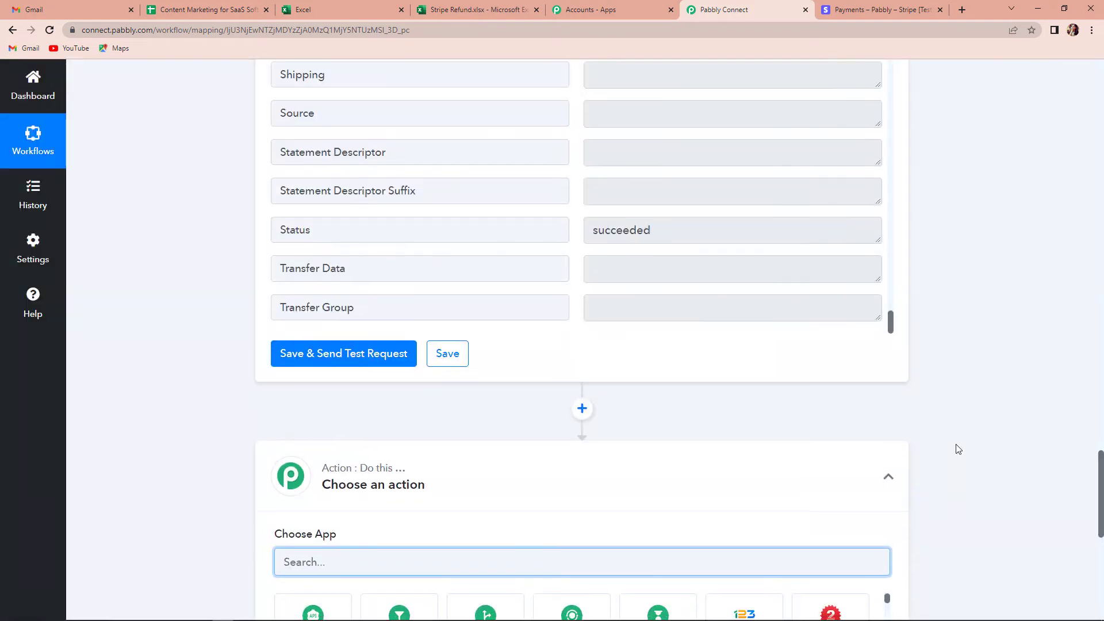
type("number")
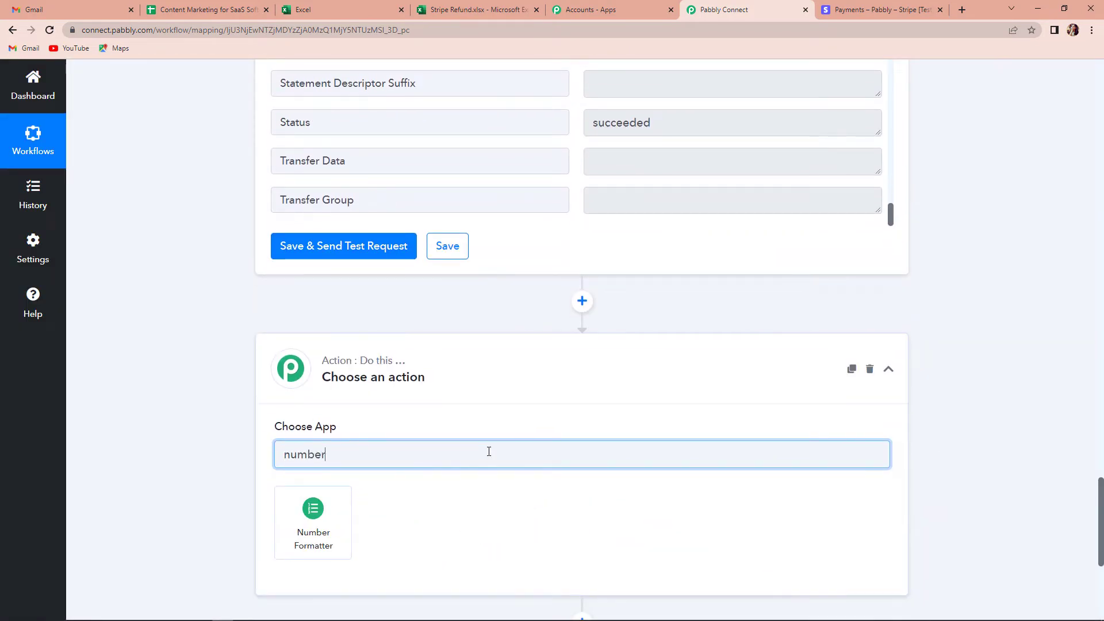
left_click(309, 529)
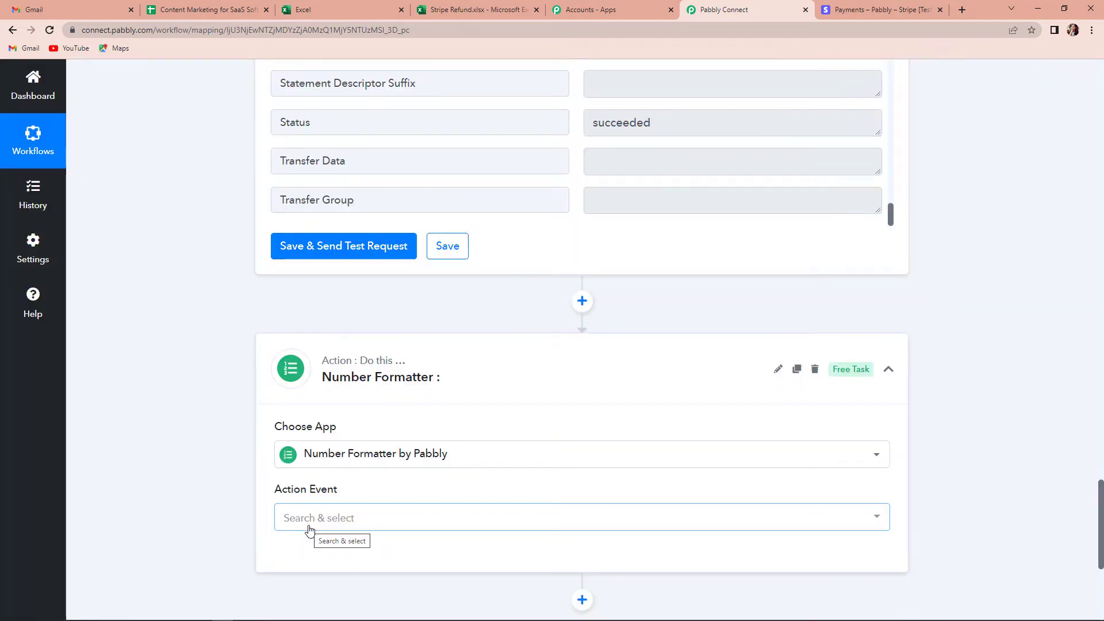
- Set the Number Formatter step's action event to Perform Math Operation
scroll(426, 454, "down", 2)
left_click(345, 401)
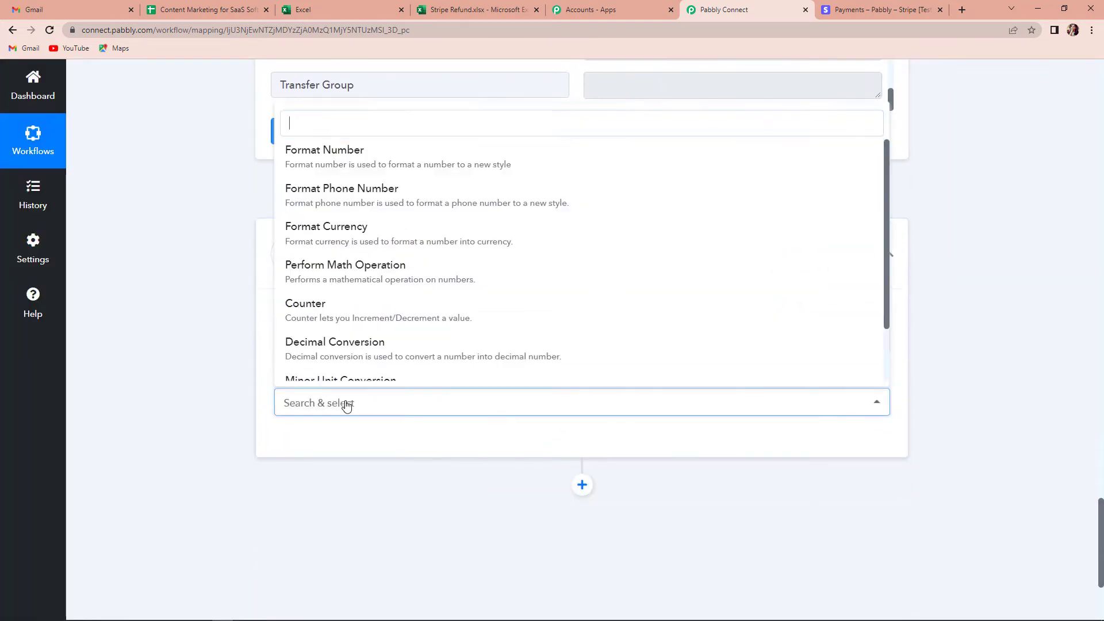
left_click(330, 274)
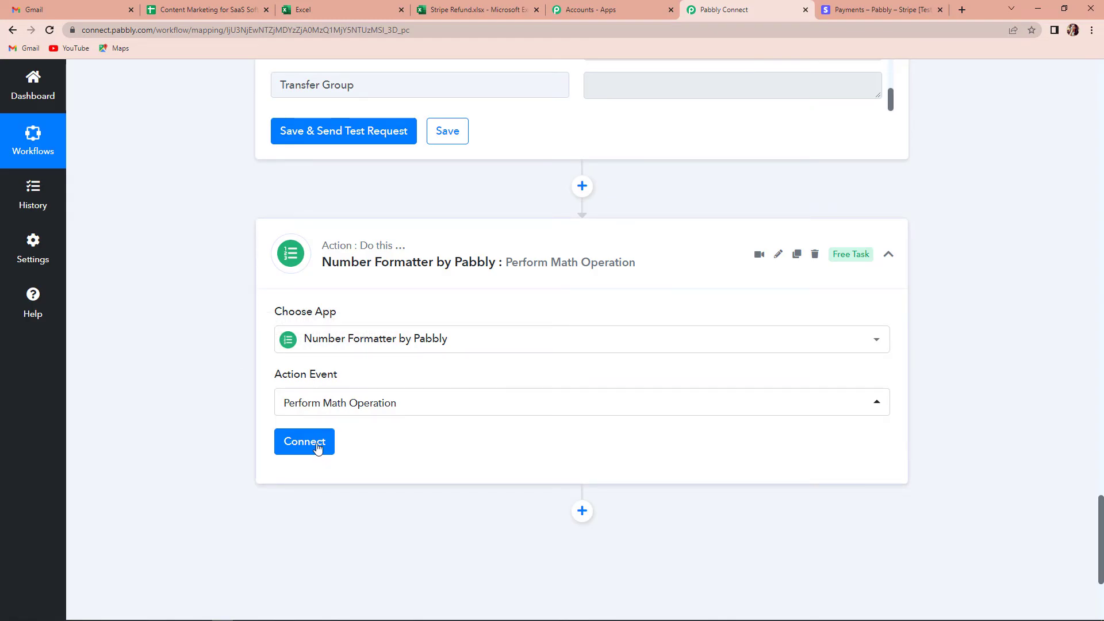
- Connect the Number Formatter step and set Numbers to the New Refund trigger's Data Object Amount Refunded value followed by ",100"
left_click(317, 446)
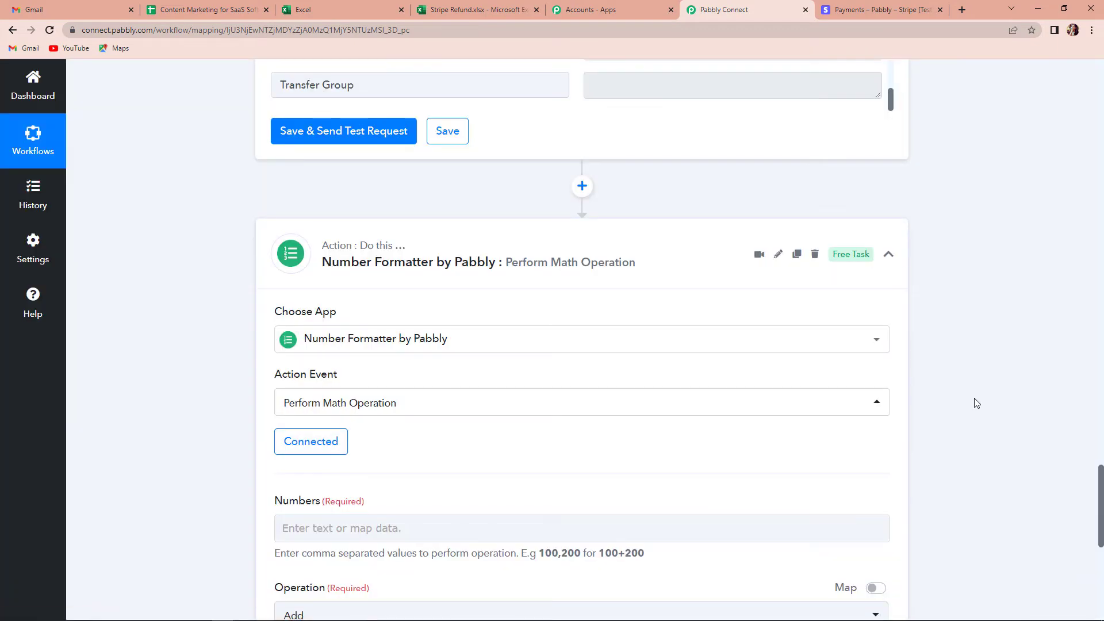
scroll(976, 403, "down", 5)
left_click(397, 246)
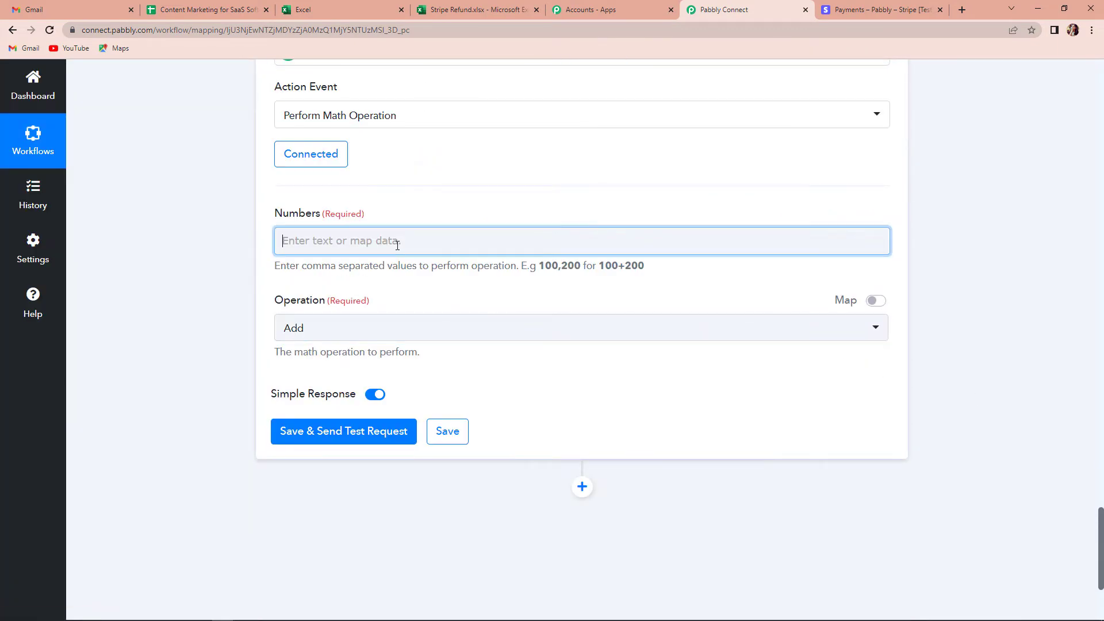
left_click(387, 343)
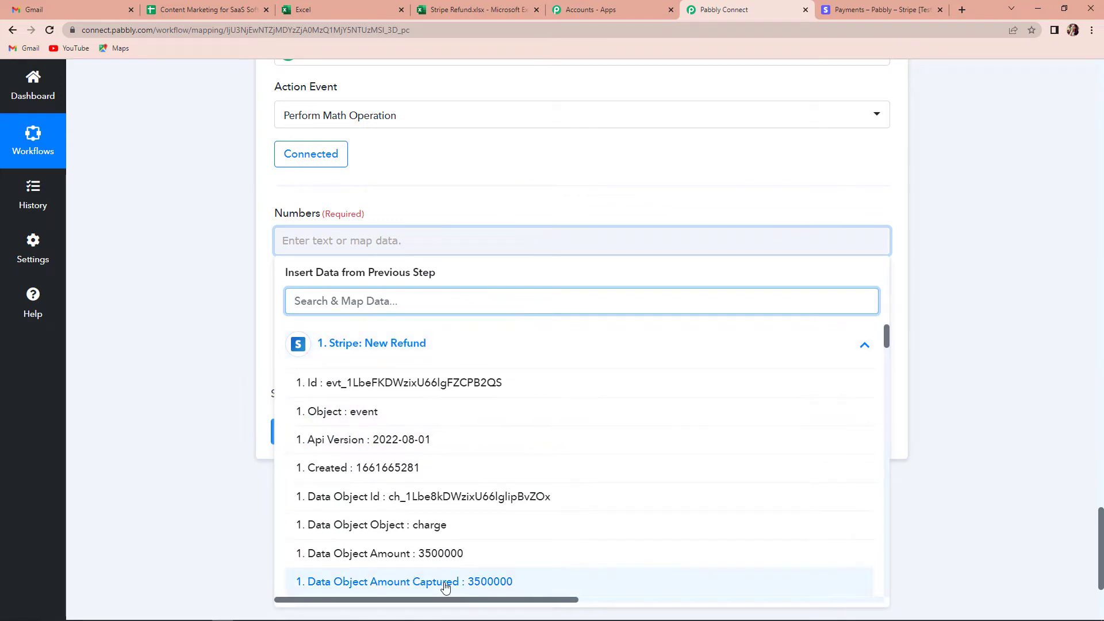
scroll(444, 585, "down", 2)
left_click(431, 496)
left_click(145, 349)
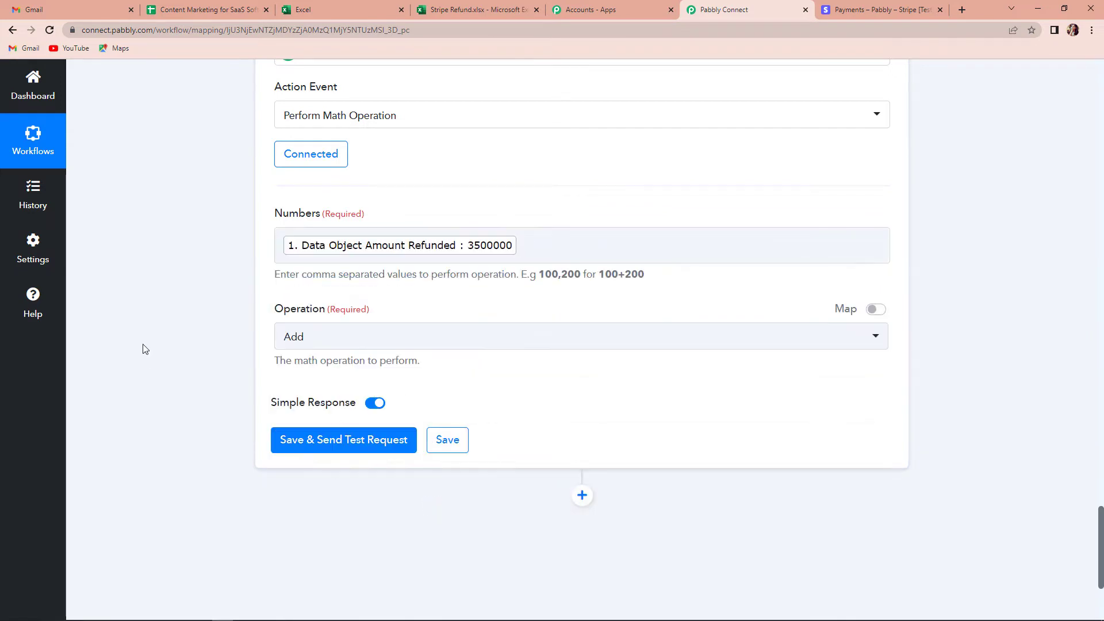
left_click(540, 242)
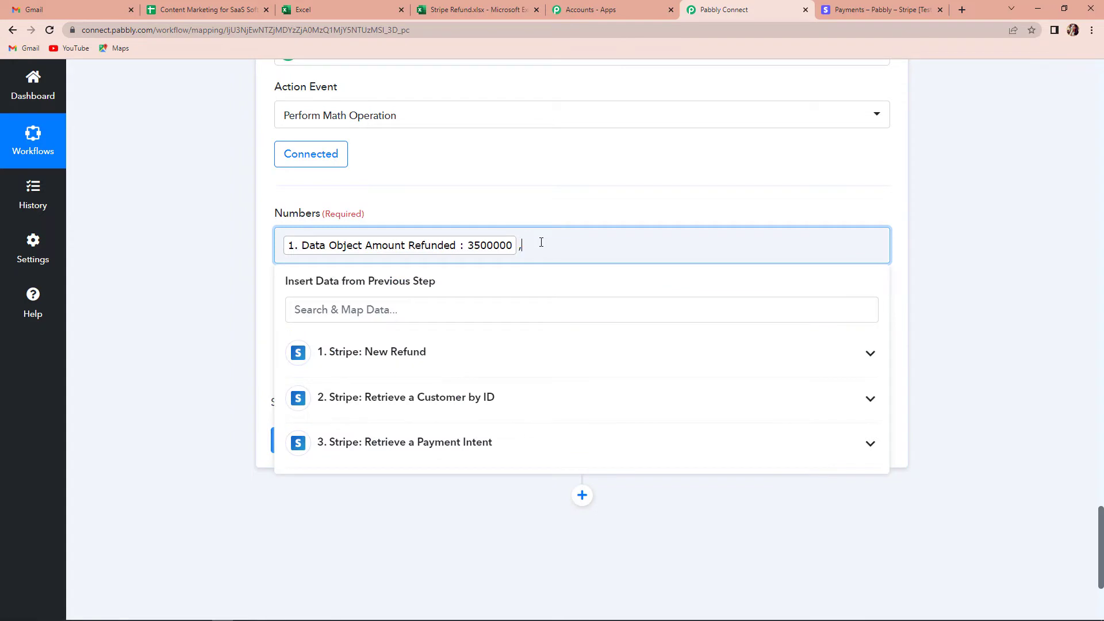
type(",10")
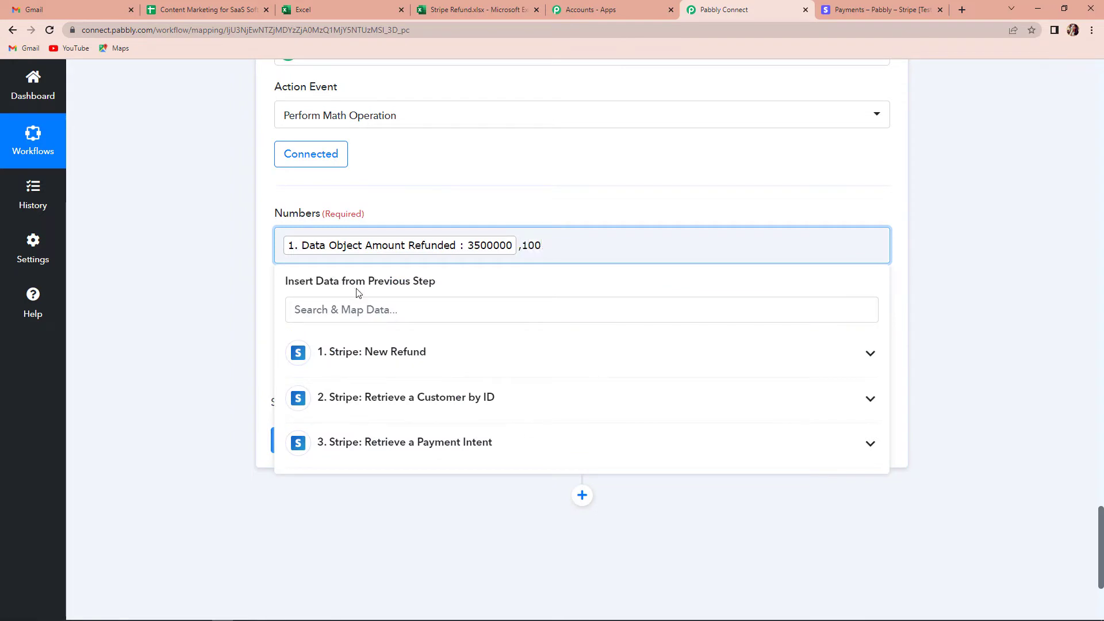
left_click(251, 291)
- Set the math operation to Divide, then save the action and send a test request
left_click(345, 343)
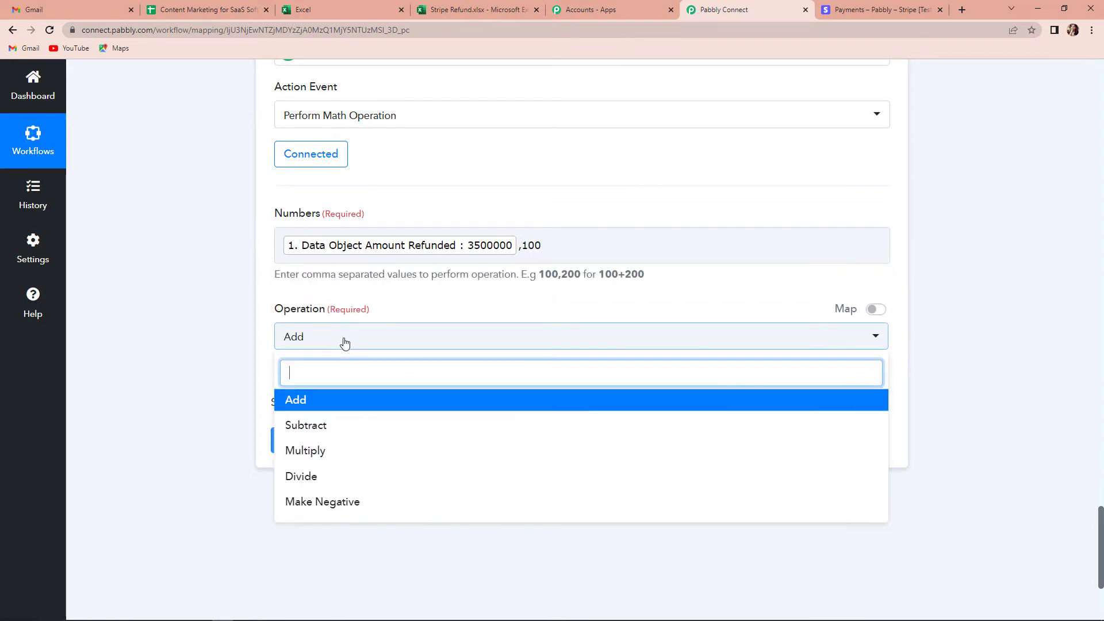
left_click(321, 475)
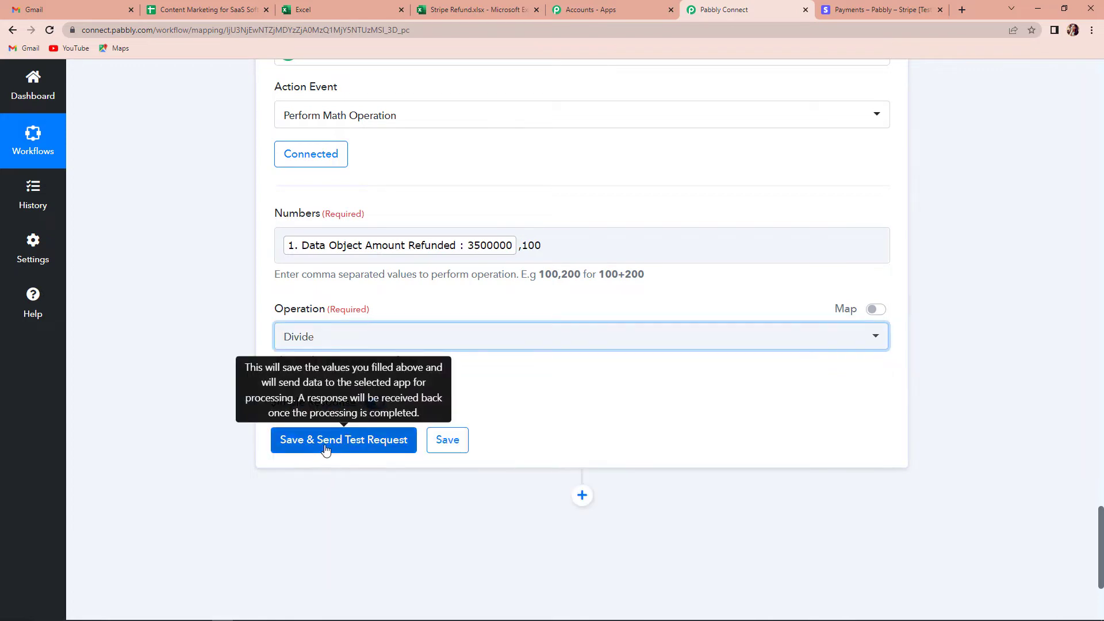
left_click(325, 448)
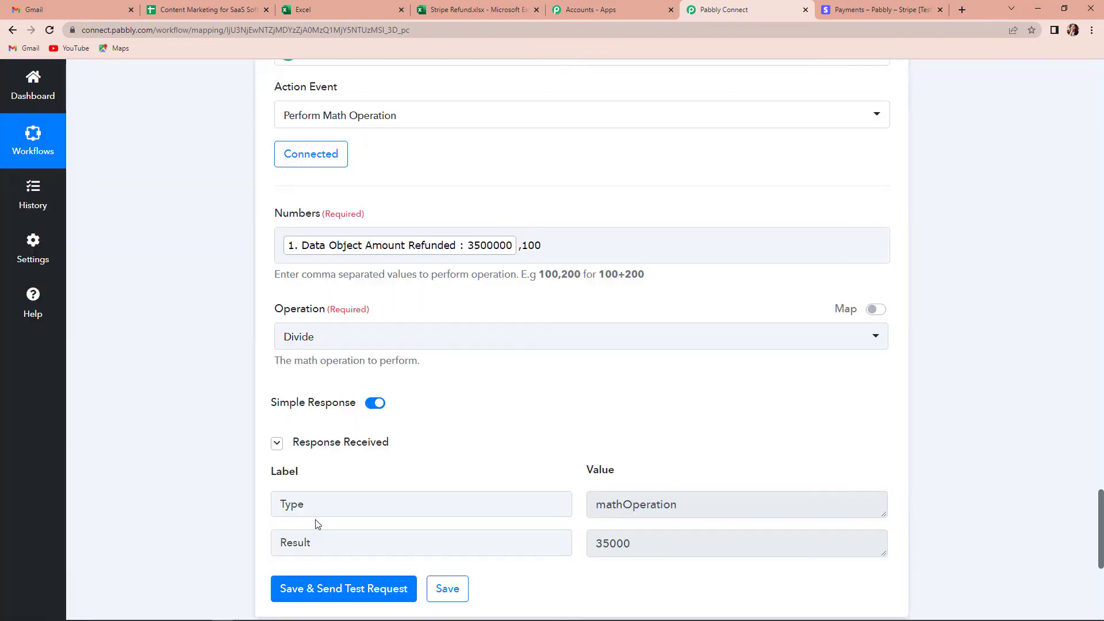
scroll(967, 374, "down", 2)
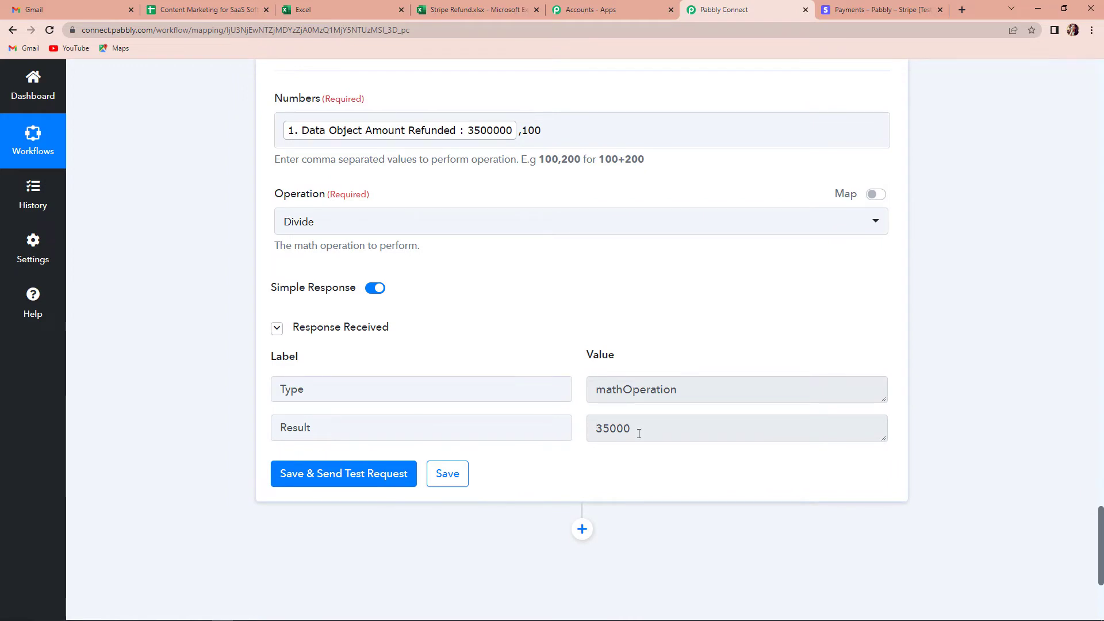
- Add a fifth step after the Number Formatter using Microsoft Excel with the Add Row To Worksheet action event
scroll(937, 354, "down", 4)
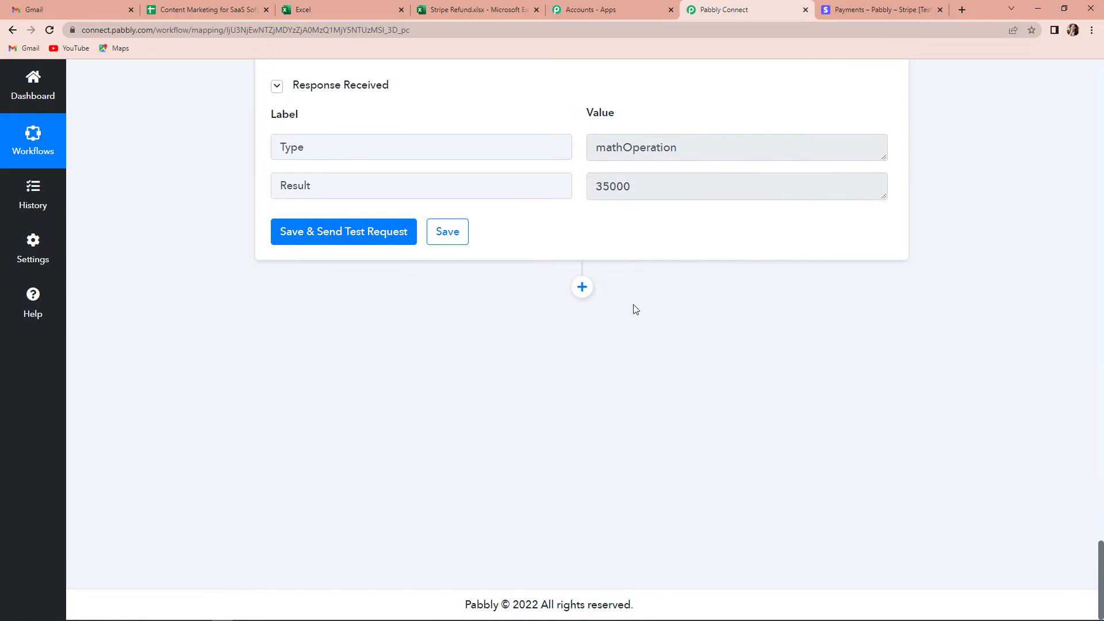
left_click(583, 287)
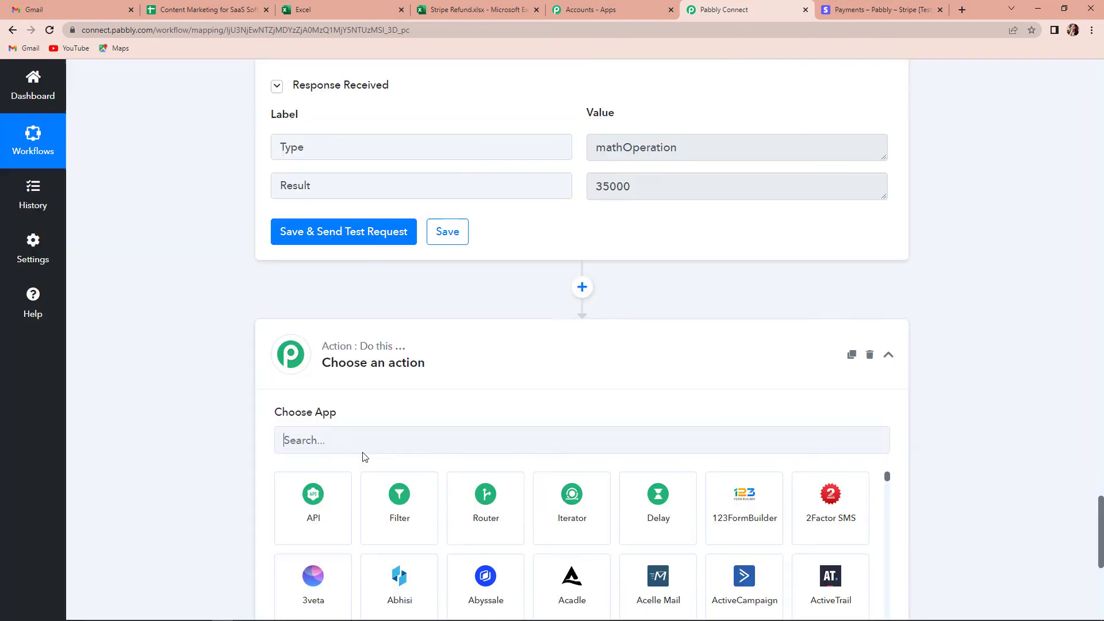
left_click(361, 447)
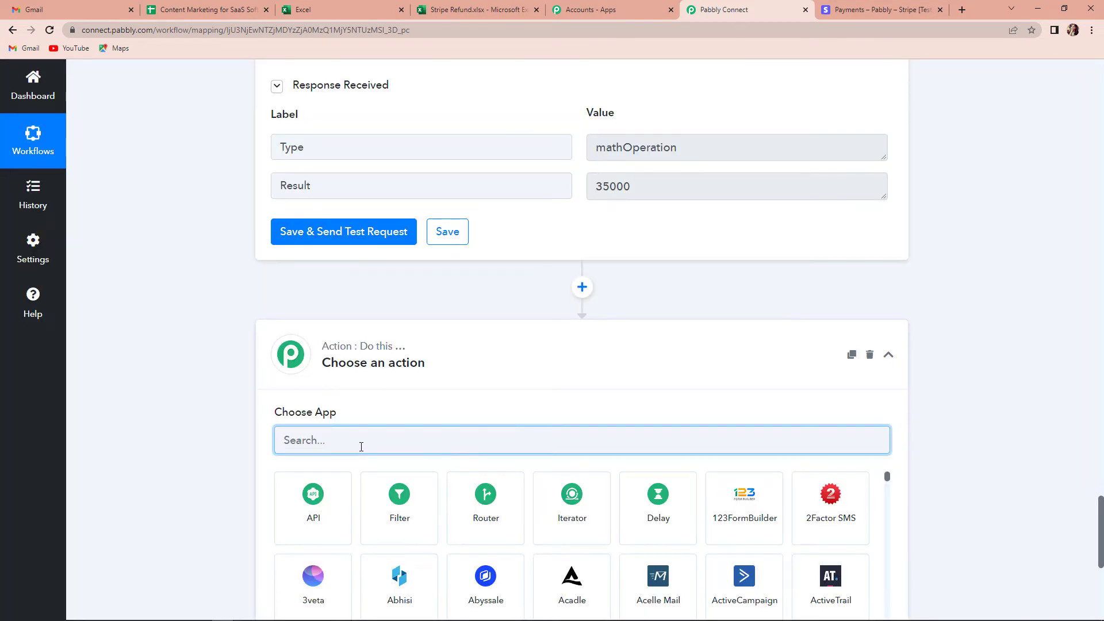
type("Exc")
left_click(327, 506)
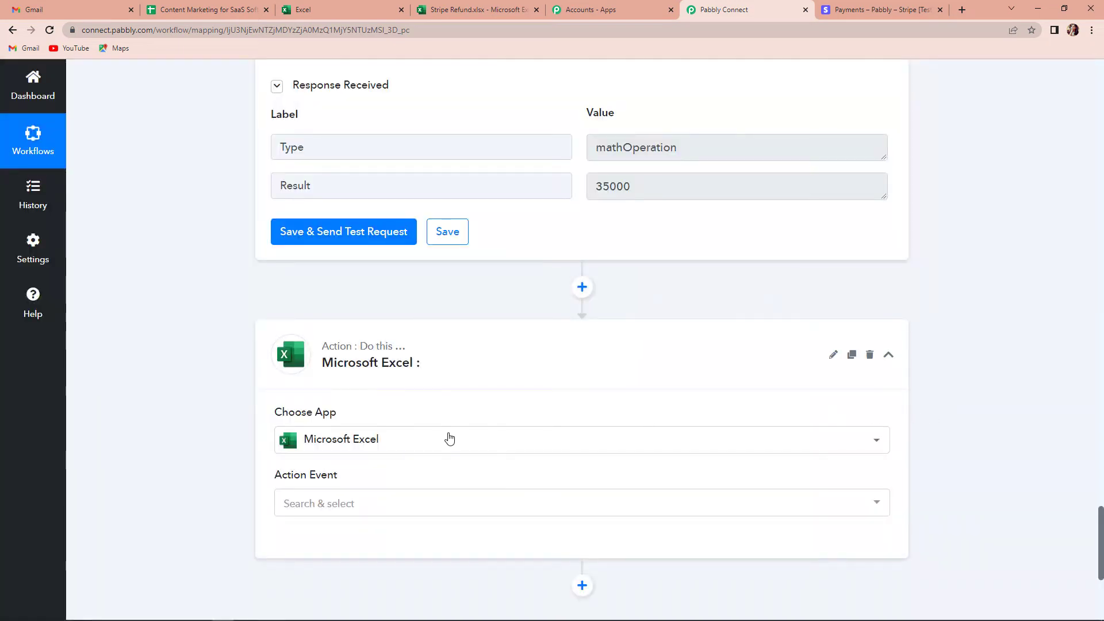
left_click(397, 499)
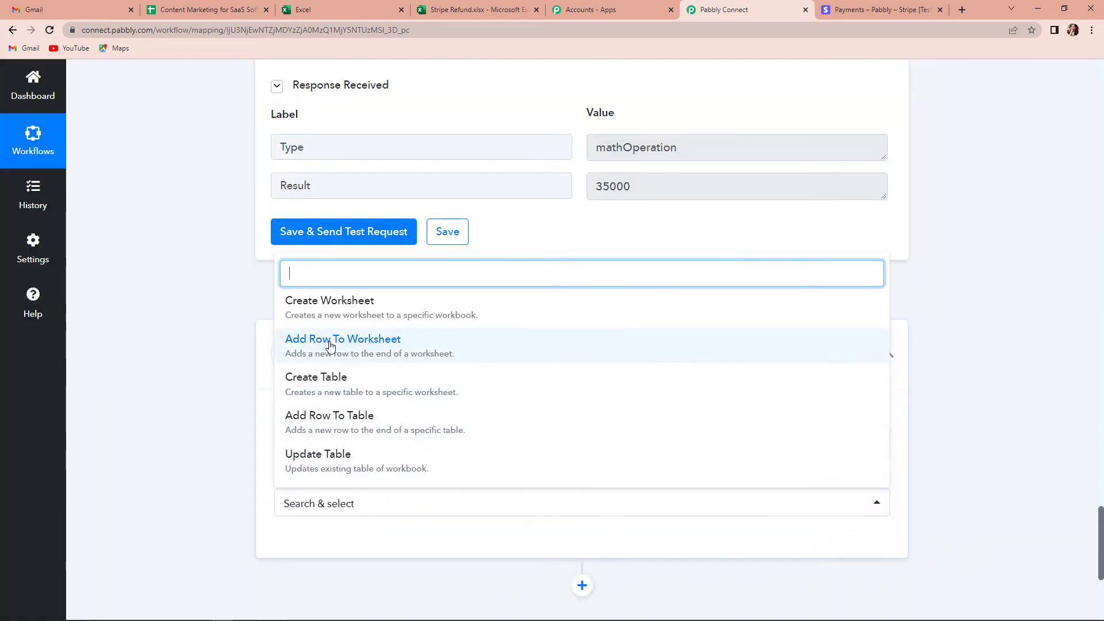
left_click(369, 347)
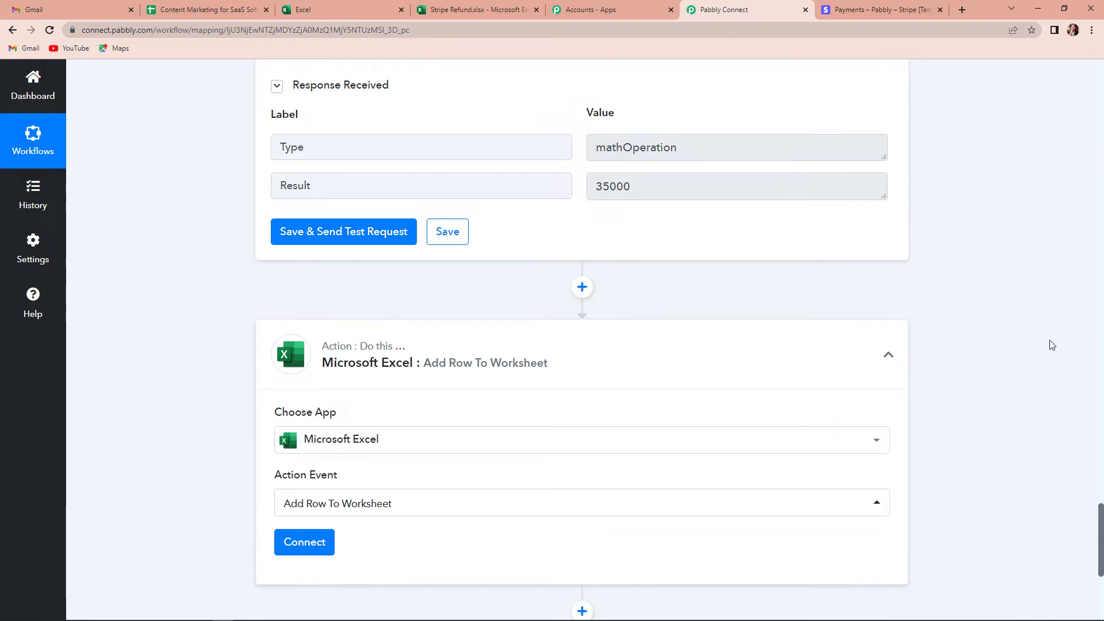
- Connect the Excel step through a new Microsoft Excel connection, choosing the Microsoft account and granting the requested access permissions
scroll(987, 345, "down", 2)
left_click(318, 432)
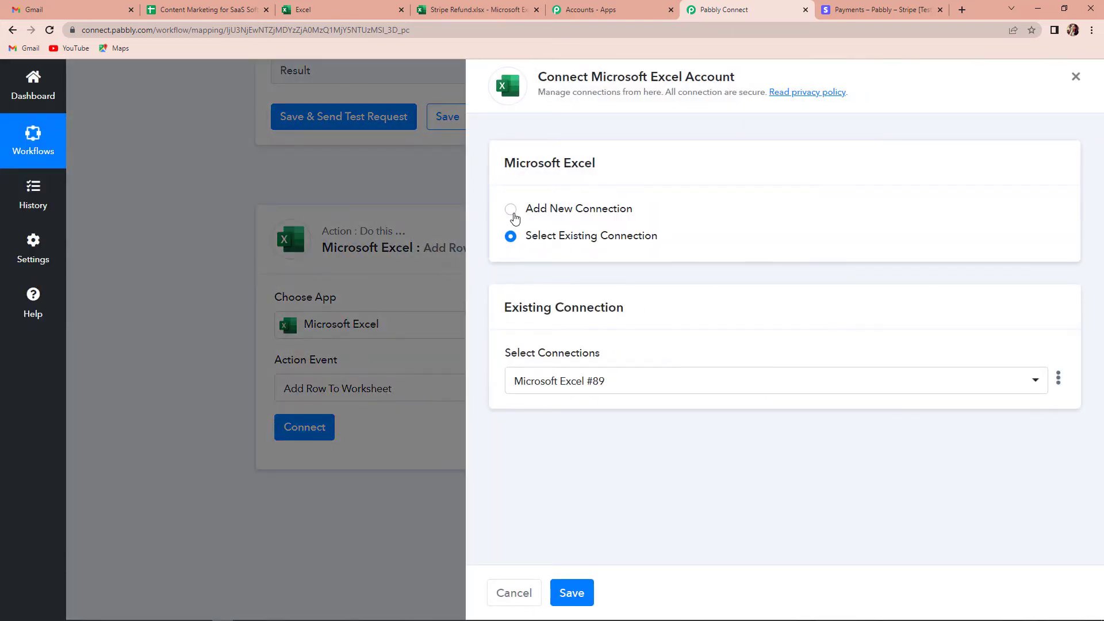
left_click(510, 210)
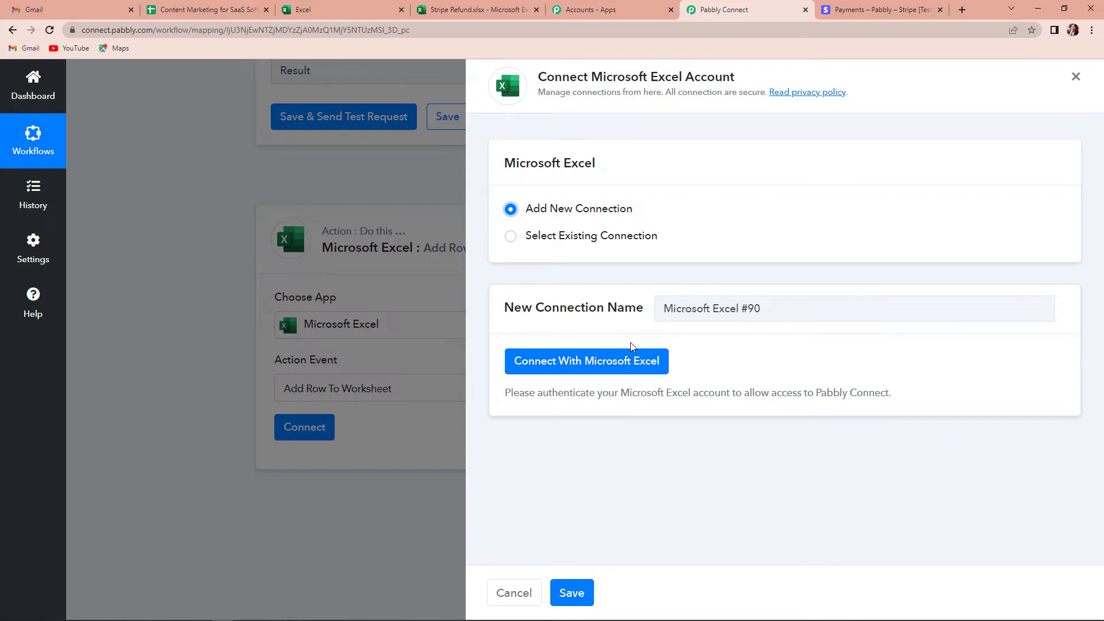
left_click(546, 361)
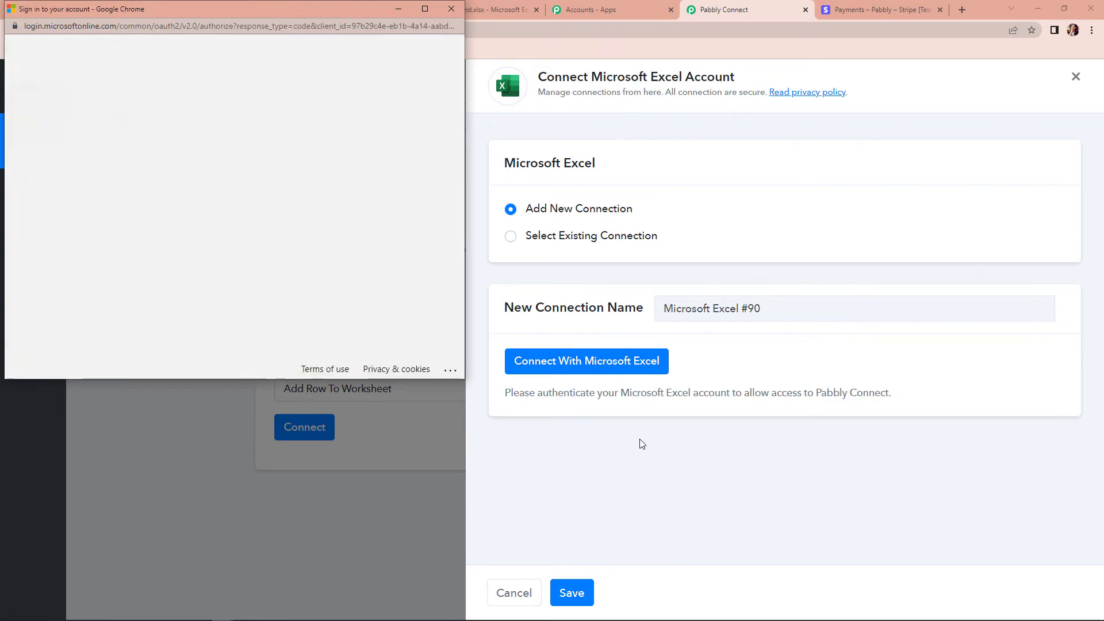
left_click(202, 226)
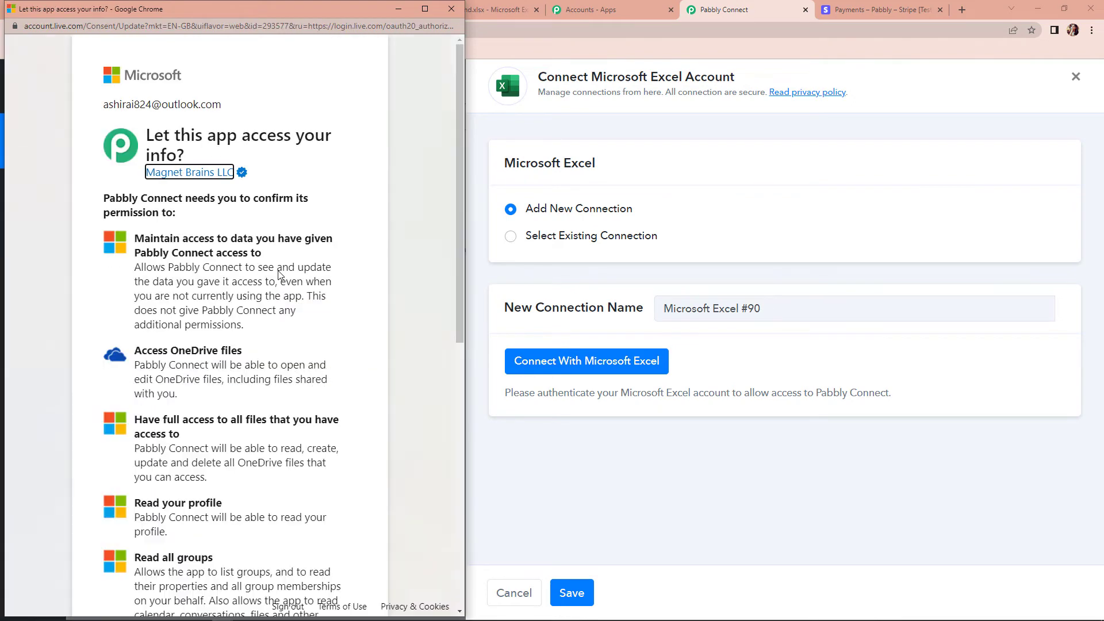
scroll(261, 272, "down", 9)
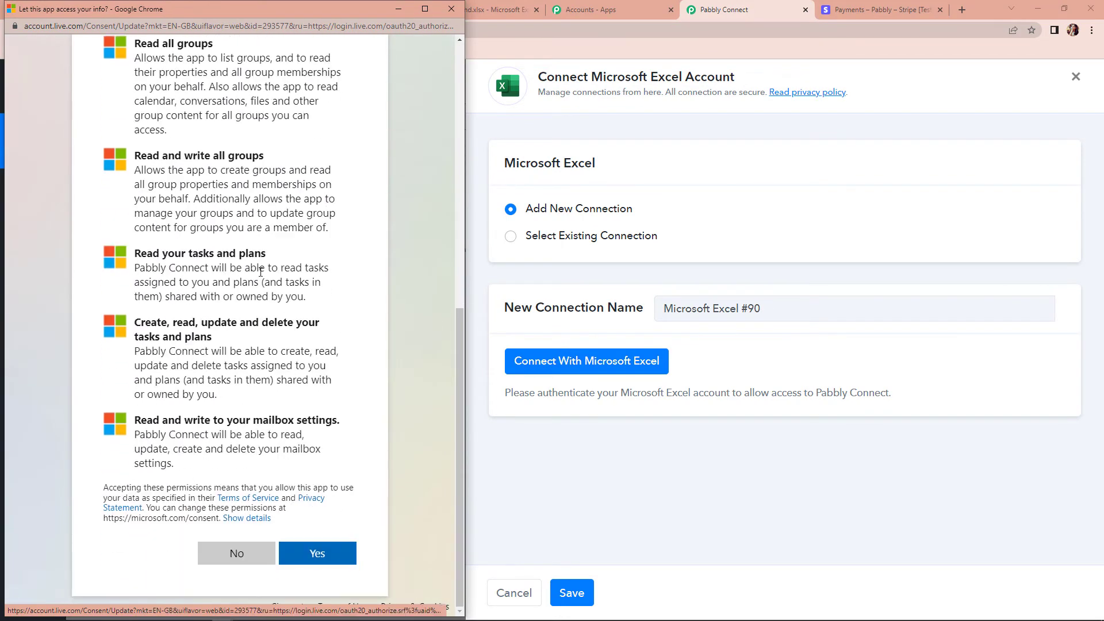
left_click(319, 553)
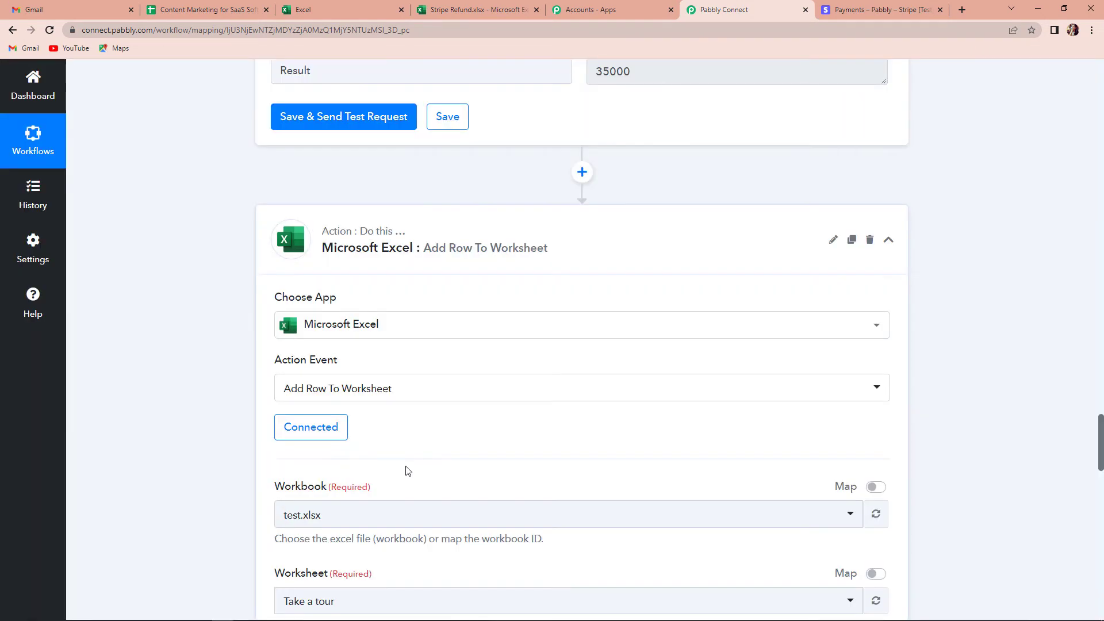
- Check the Stripe Refund spreadsheet in Excel, return to Pabbly Connect and set the Excel step's workbook to Stripe Refund.xlsx
scroll(408, 470, "down", 5)
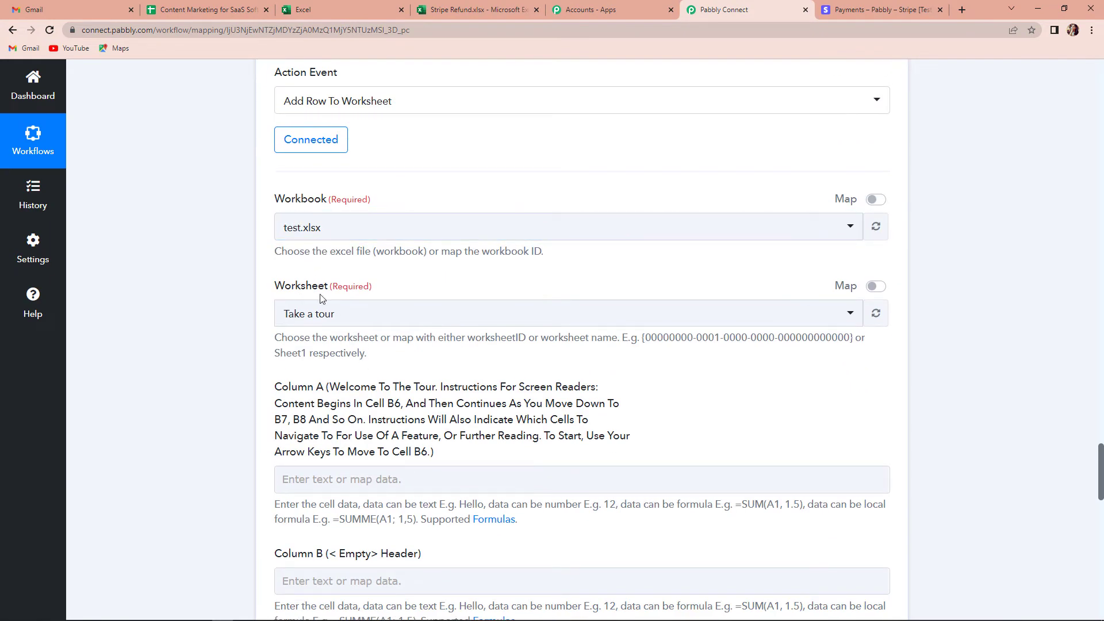
left_click(538, 18)
left_click(684, 360)
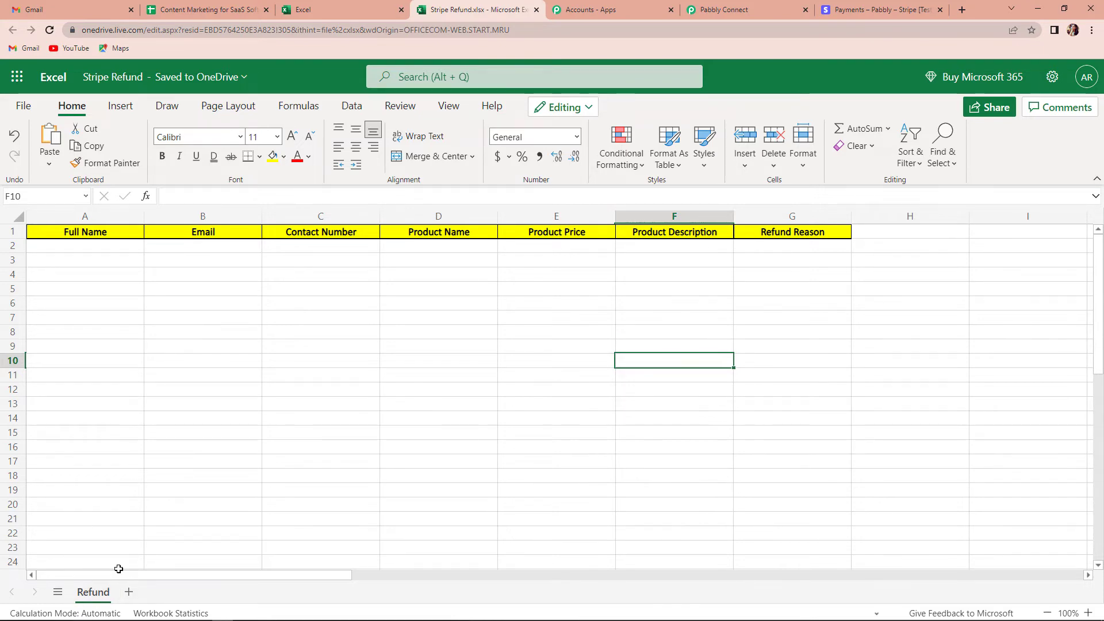
left_click(723, 10)
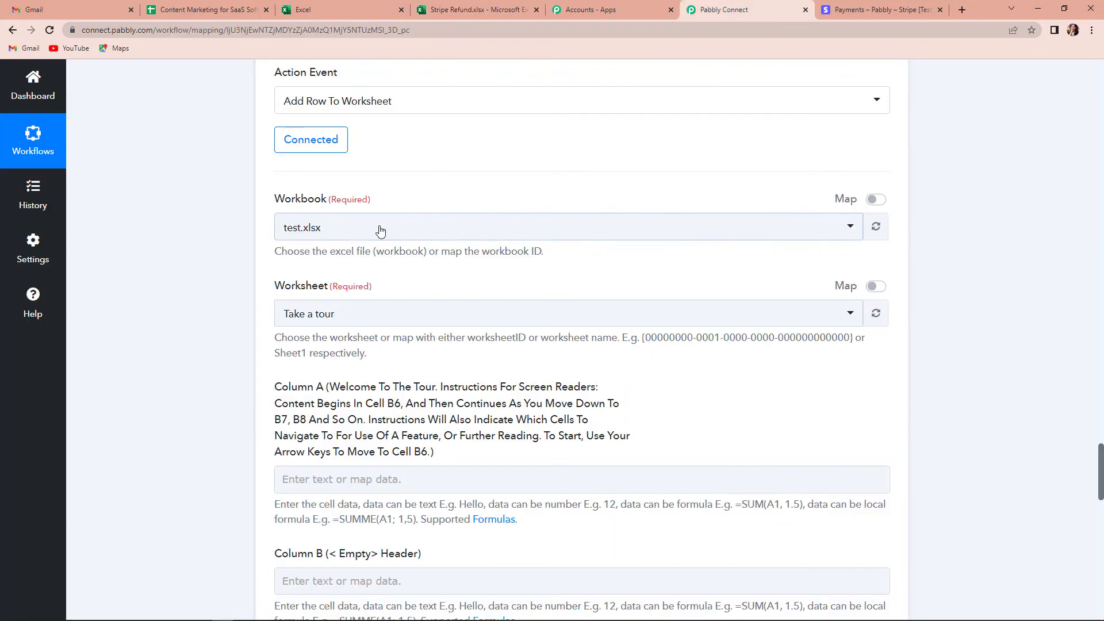
left_click(348, 229)
type("s")
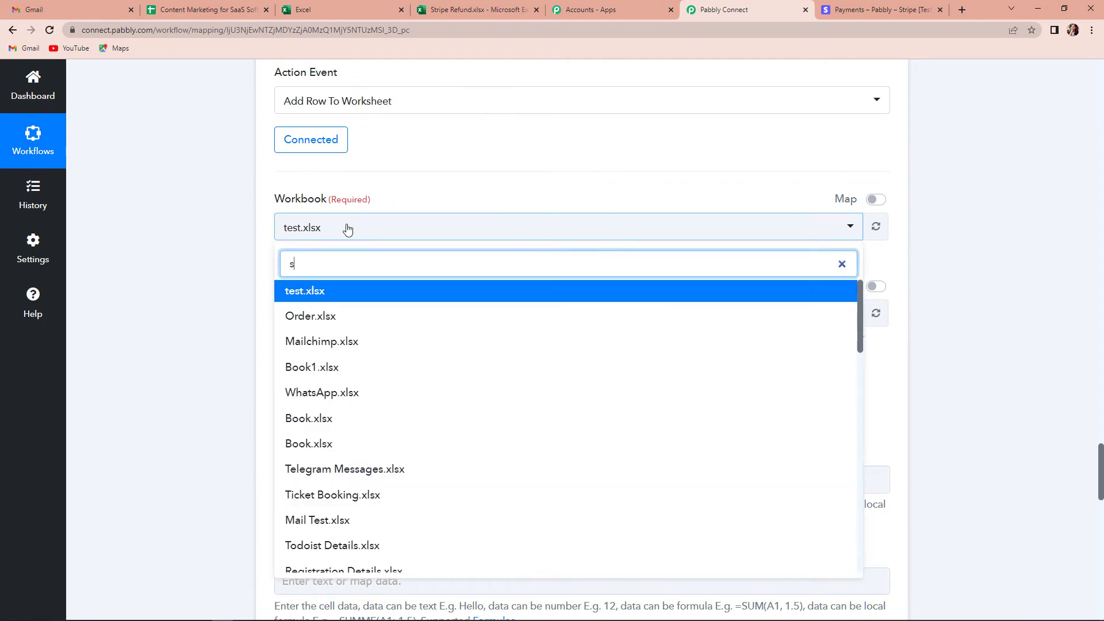
type("tripe")
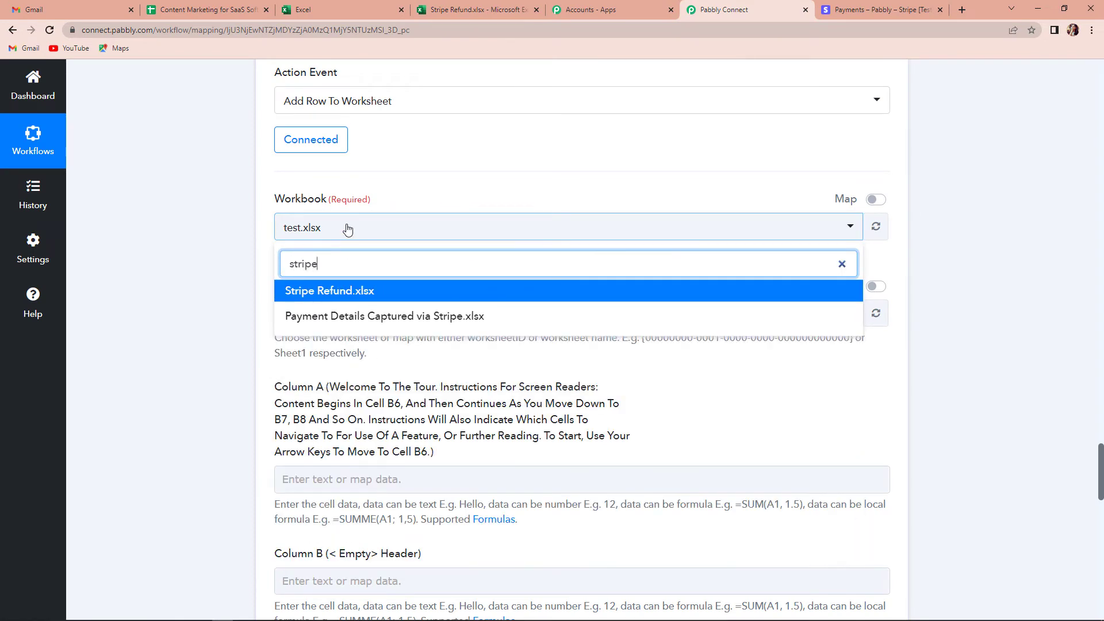
left_click(355, 292)
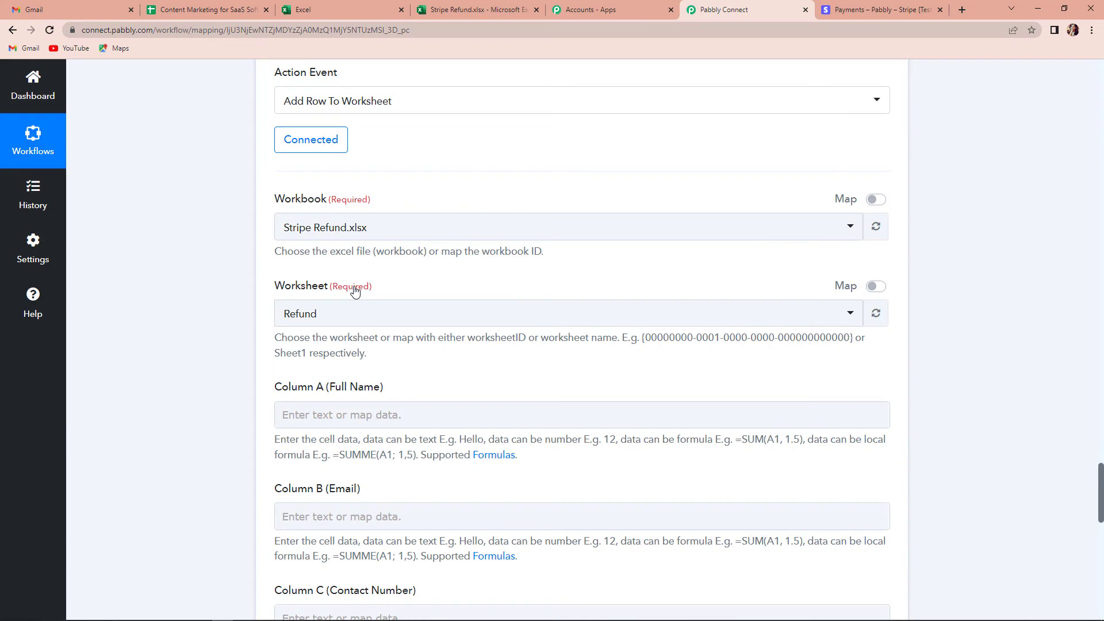
- Map Column A (Full Name) to the New Refund trigger's Data Object Billing Details Name value
scroll(355, 287, "down", 3)
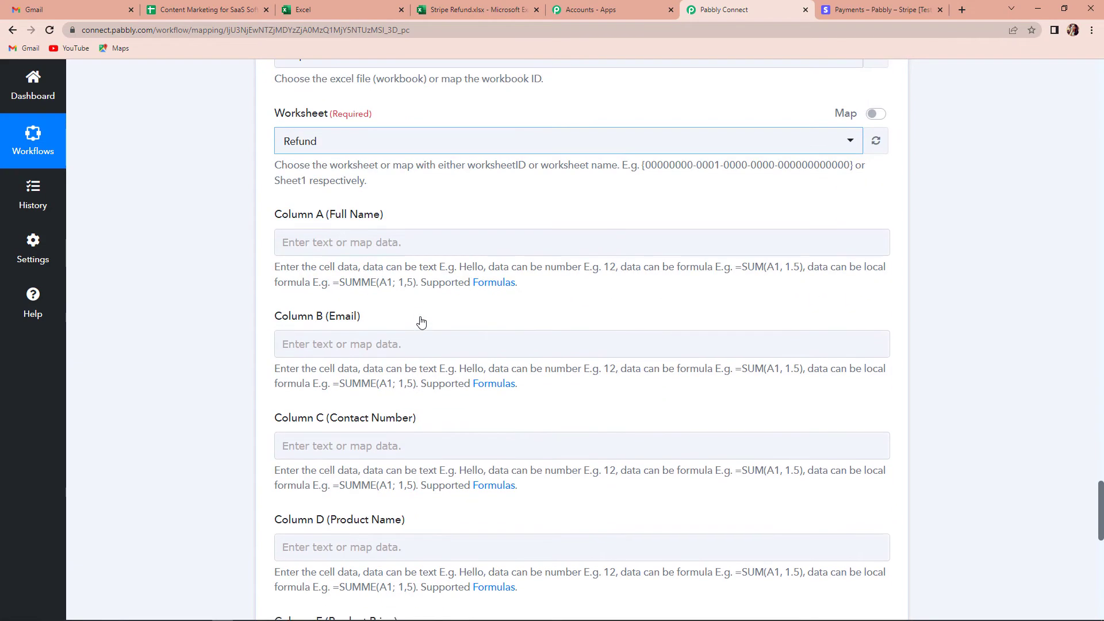
left_click(364, 242)
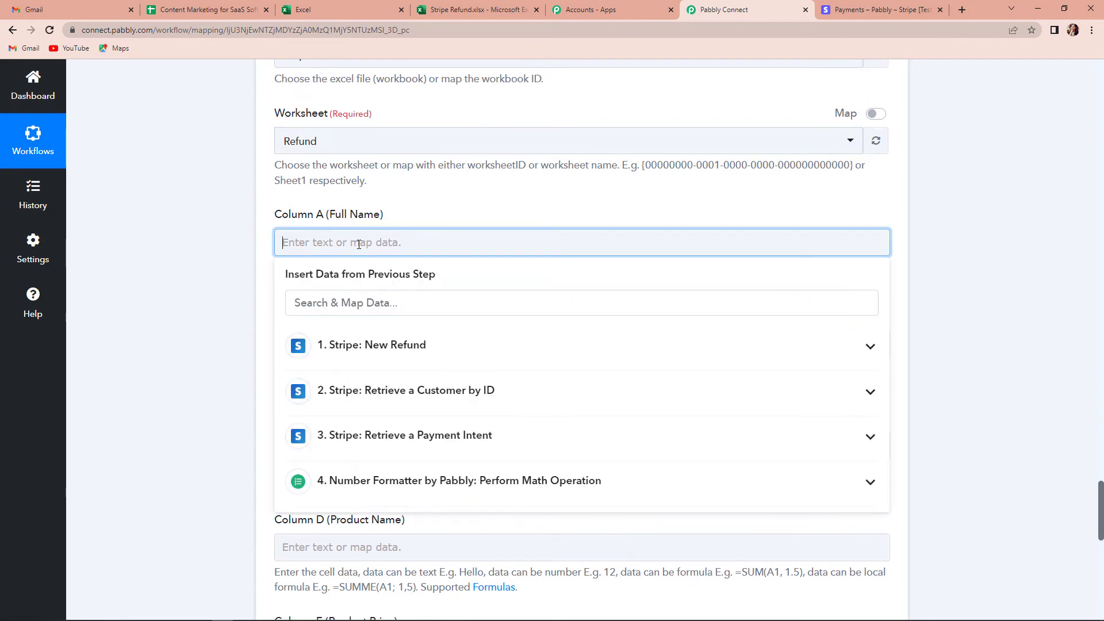
left_click(396, 346)
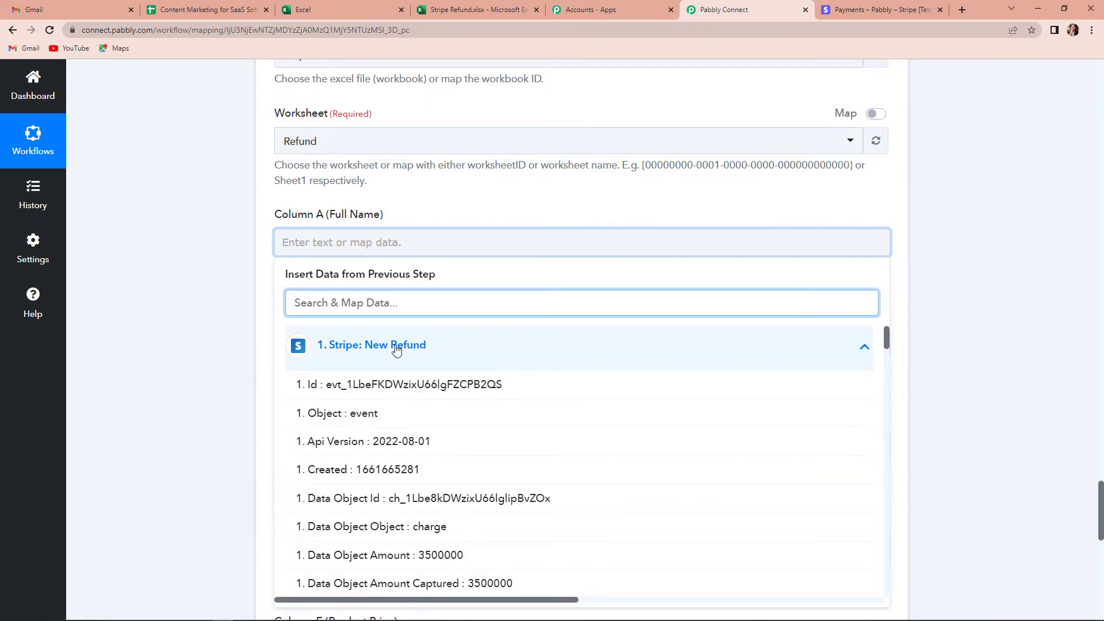
type("name")
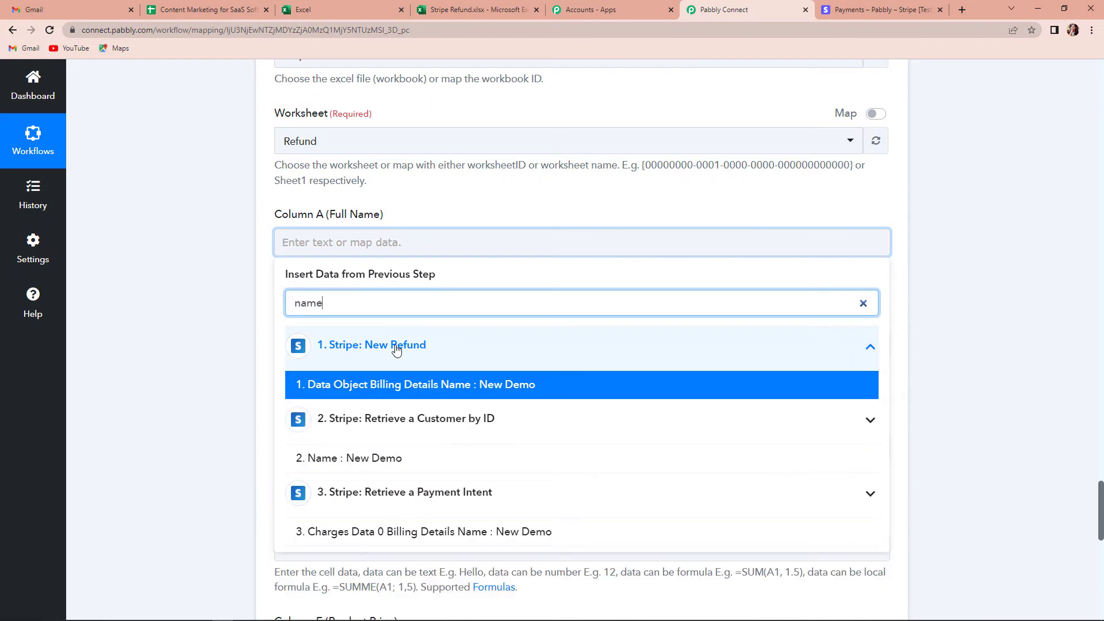
left_click(437, 391)
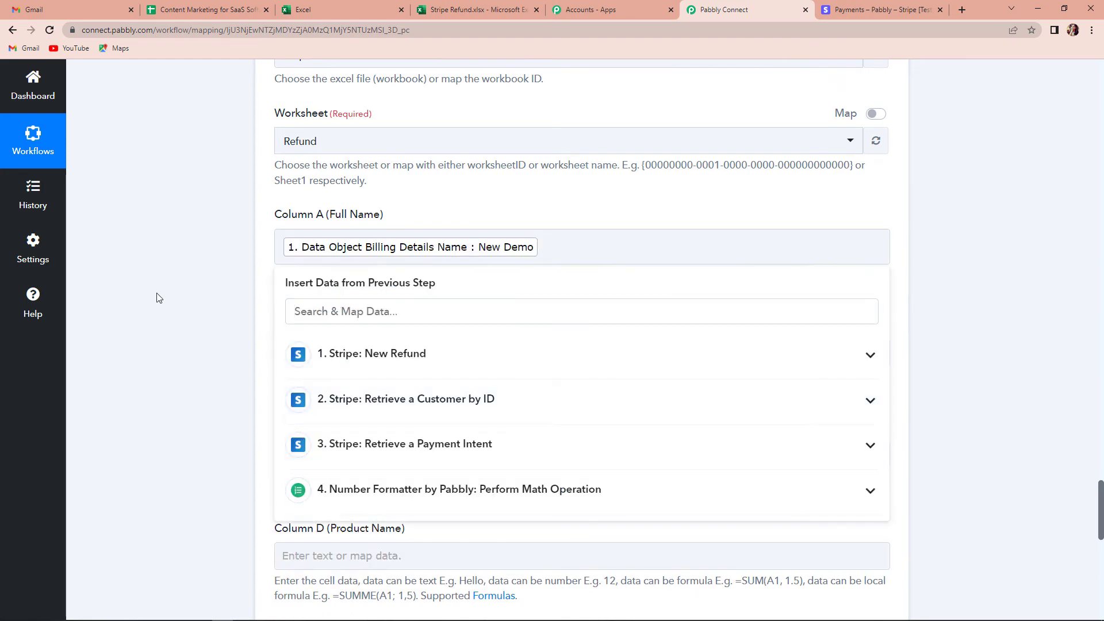
- Map Column B (Email) to the New Refund trigger's Data Object Billing Details Email value
left_click(354, 352)
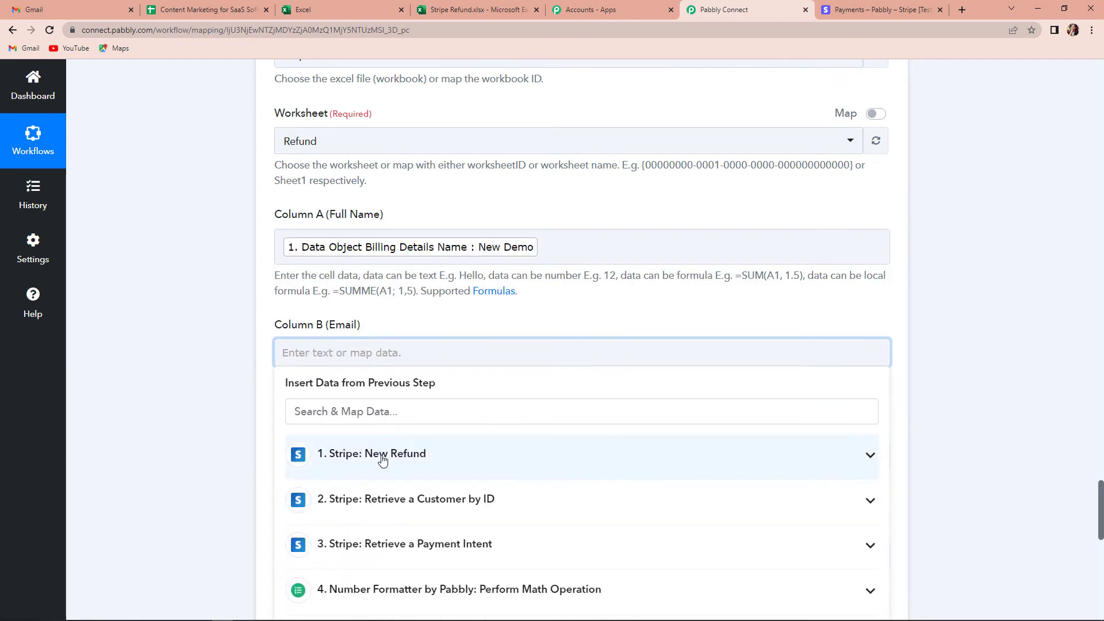
left_click(382, 456)
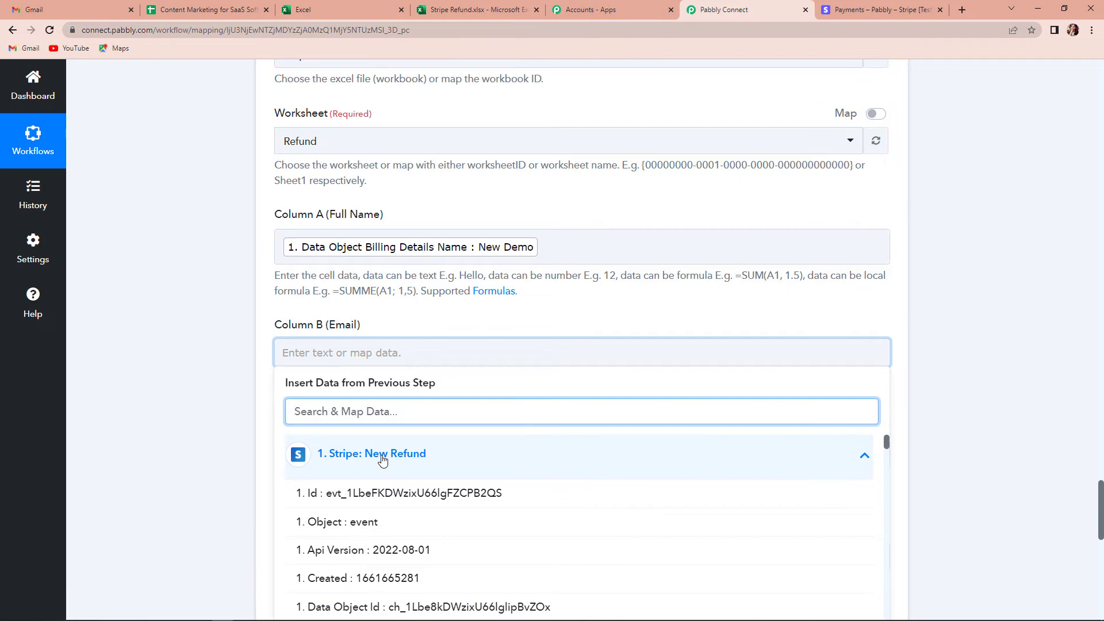
type("em")
left_click(562, 498)
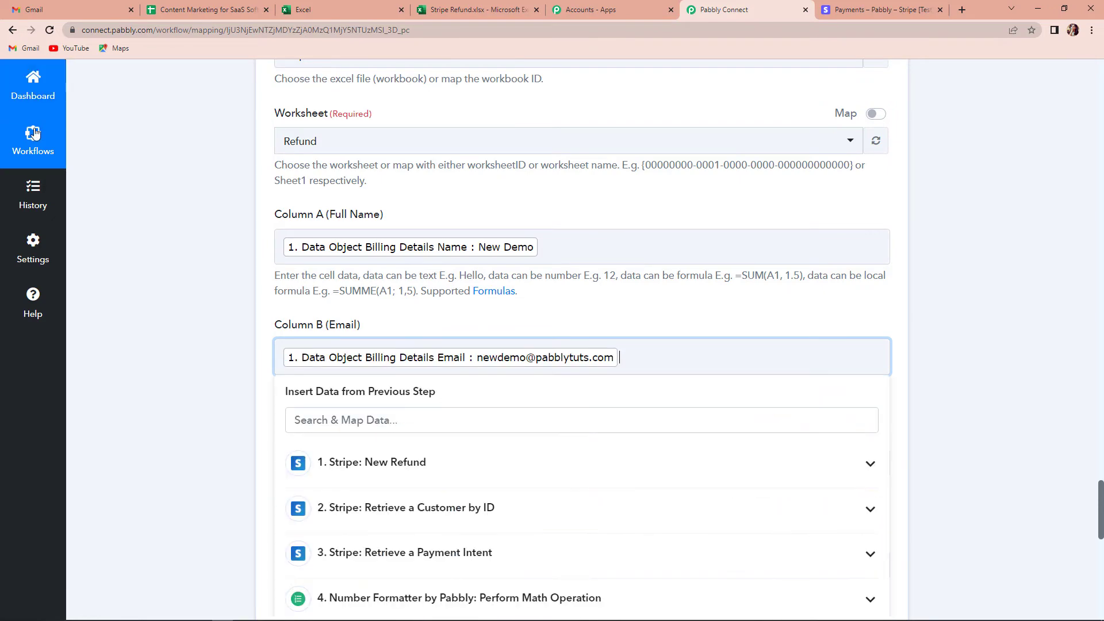
left_click(180, 232)
- Map Column C (Contact Number) to the Phone value from the Retrieve a Customer by ID step
scroll(180, 231, "down", 5)
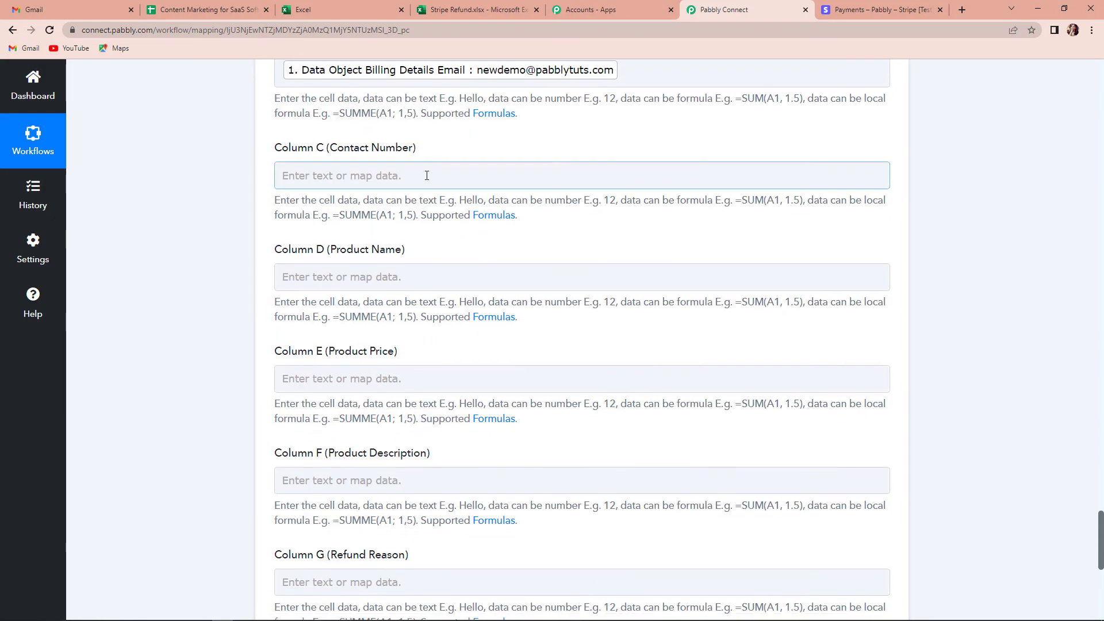
left_click(370, 179)
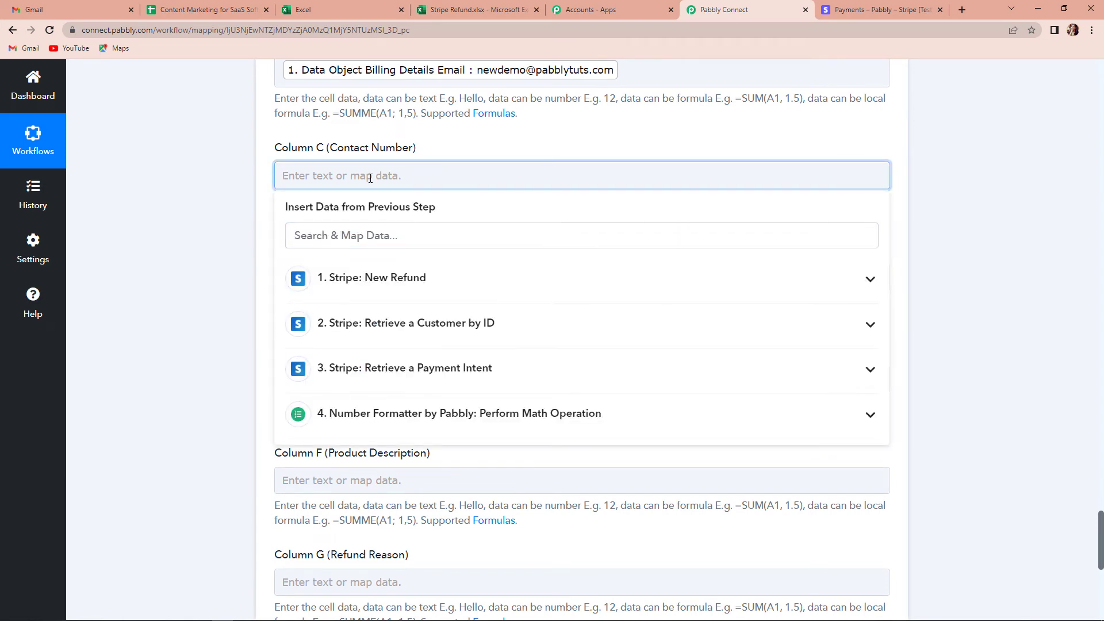
left_click(370, 324)
scroll(443, 428, "down", 10)
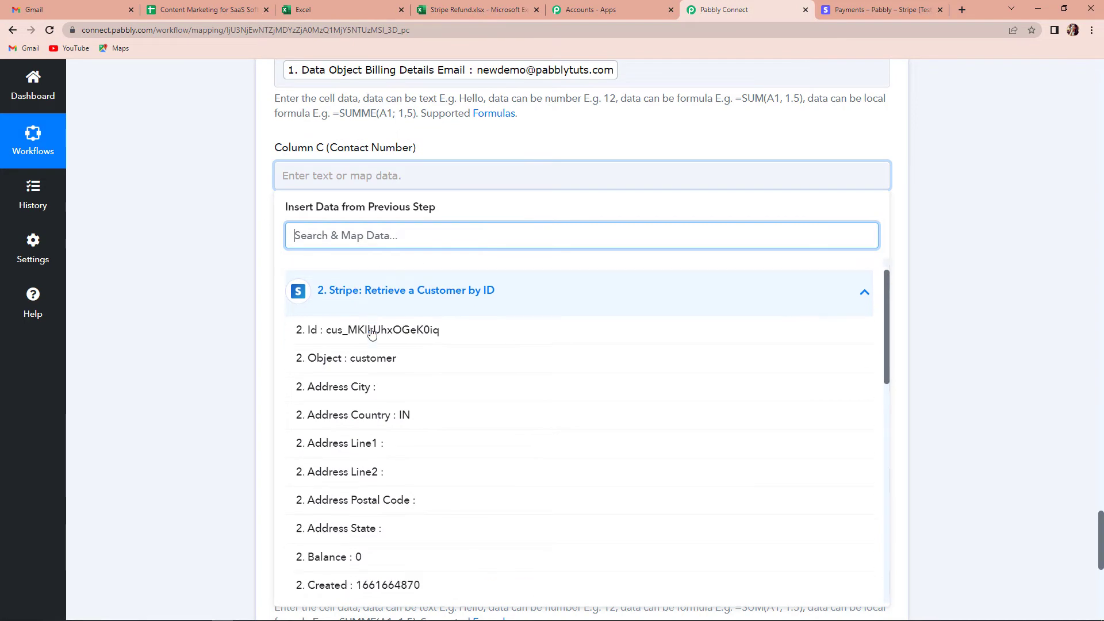
scroll(443, 429, "down", 3)
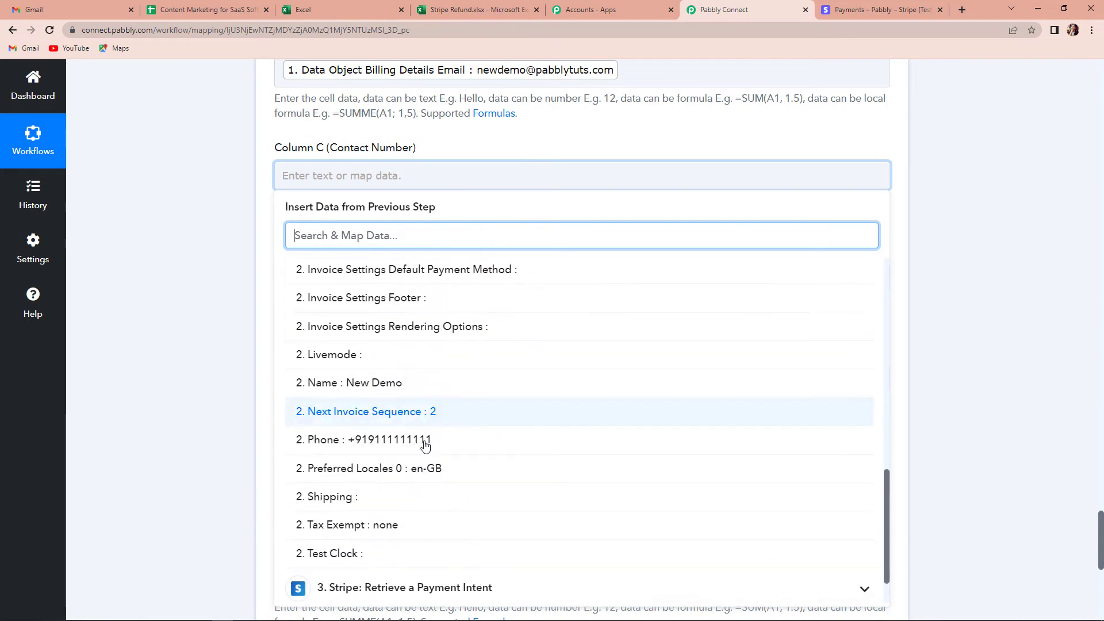
left_click(457, 442)
left_click(213, 201)
- Map Column D (Product Name) to the Payment Intent step's Payment Method Options Card Mandate Options Description value, Pabbly Plus Plan
scroll(212, 201, "down", 1)
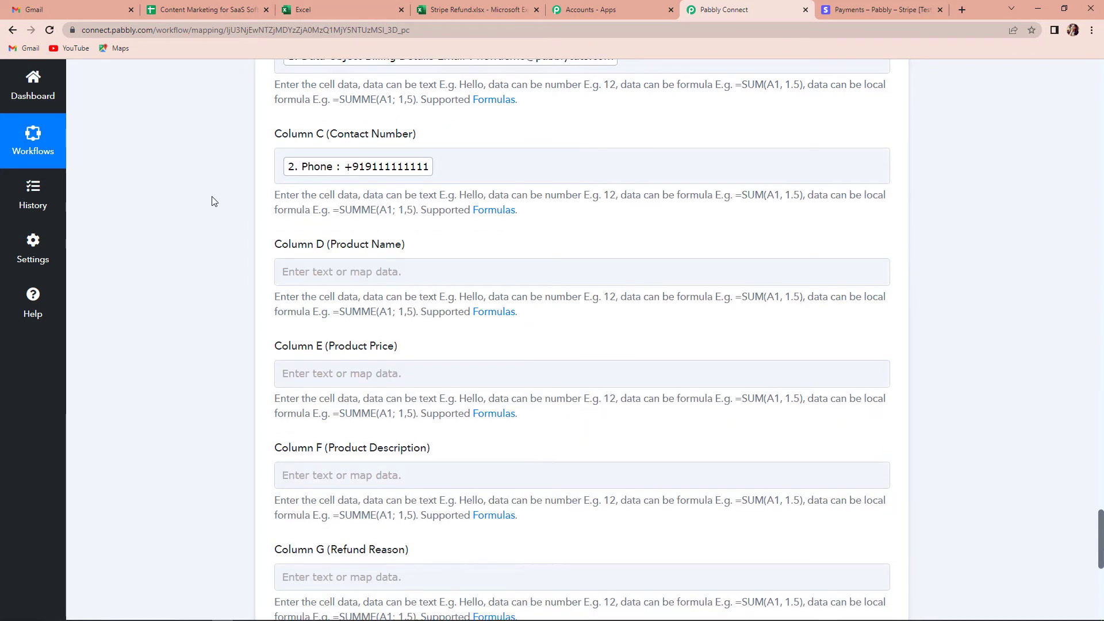
left_click(403, 227)
left_click(403, 227)
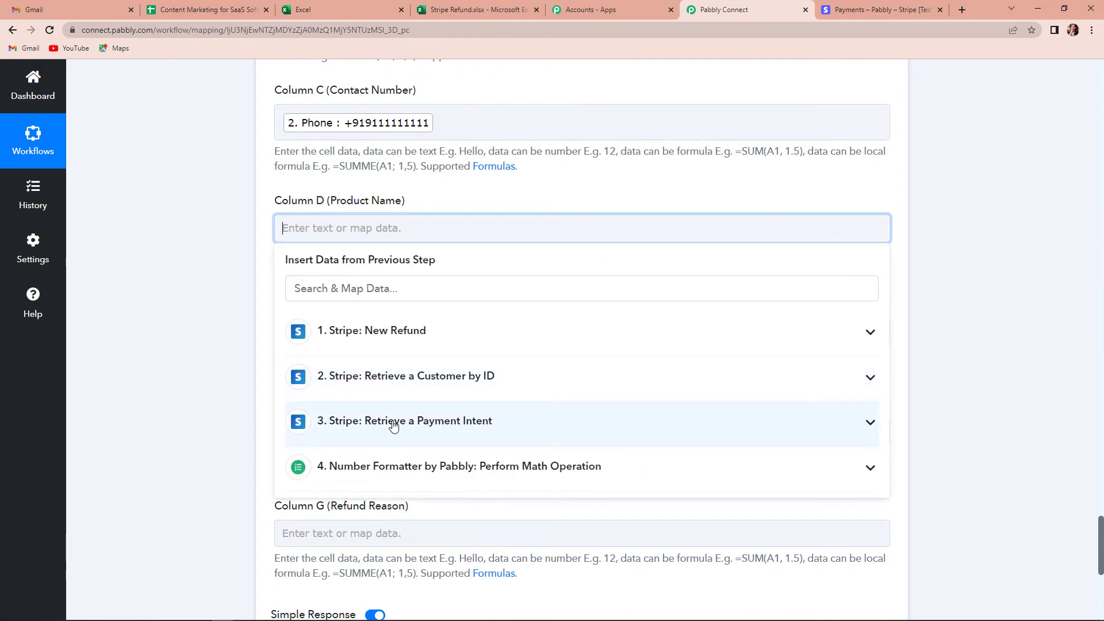
left_click(485, 423)
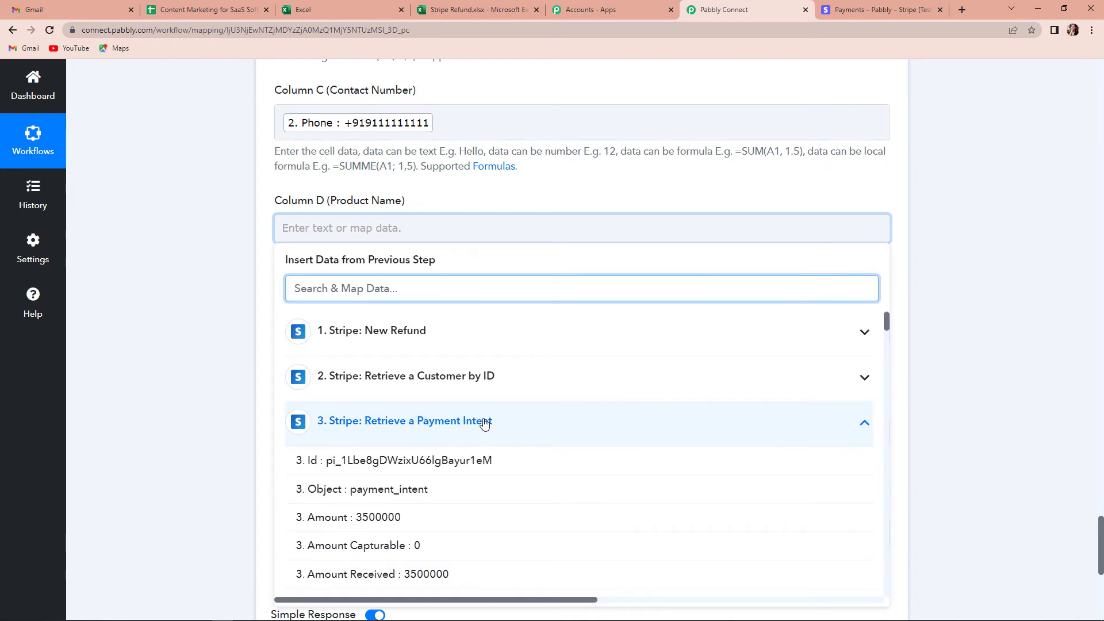
type("Pabbly")
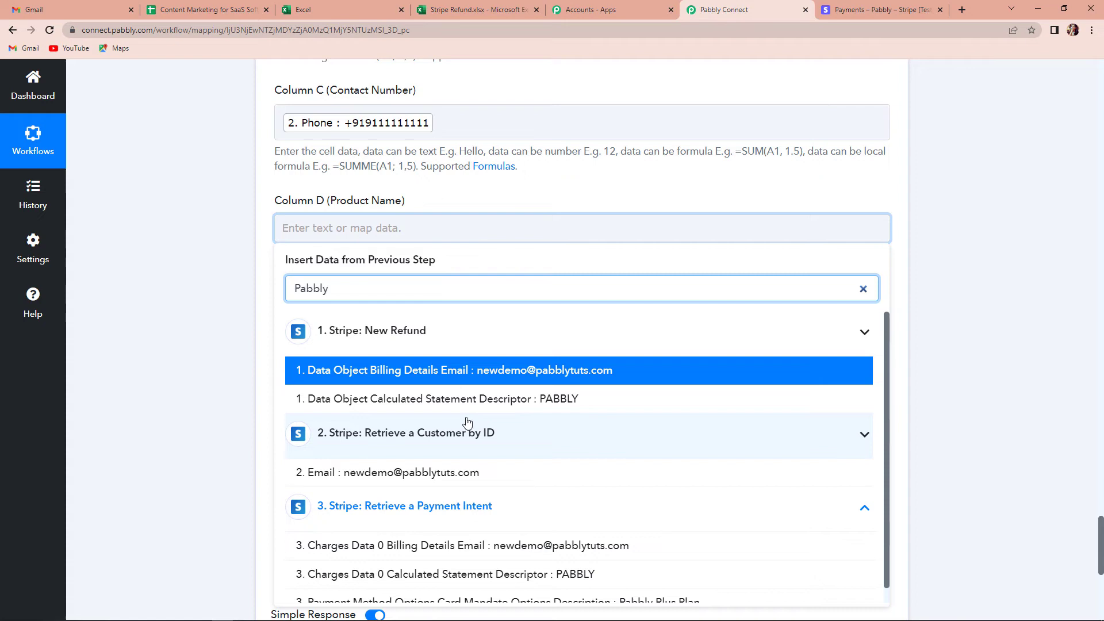
scroll(467, 423, "down", 3)
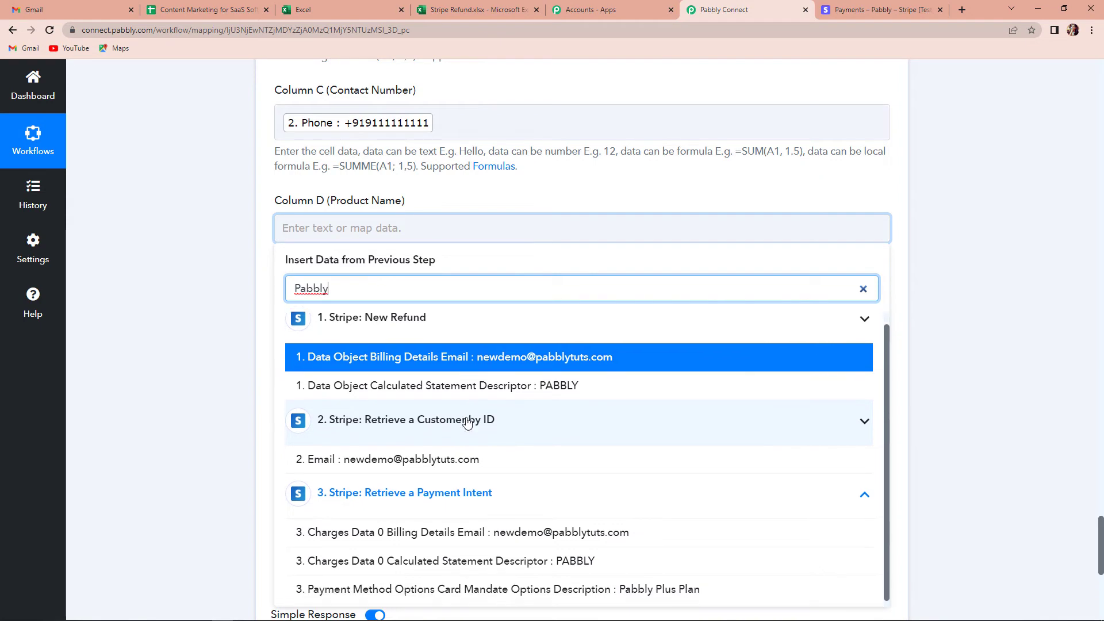
left_click(680, 498)
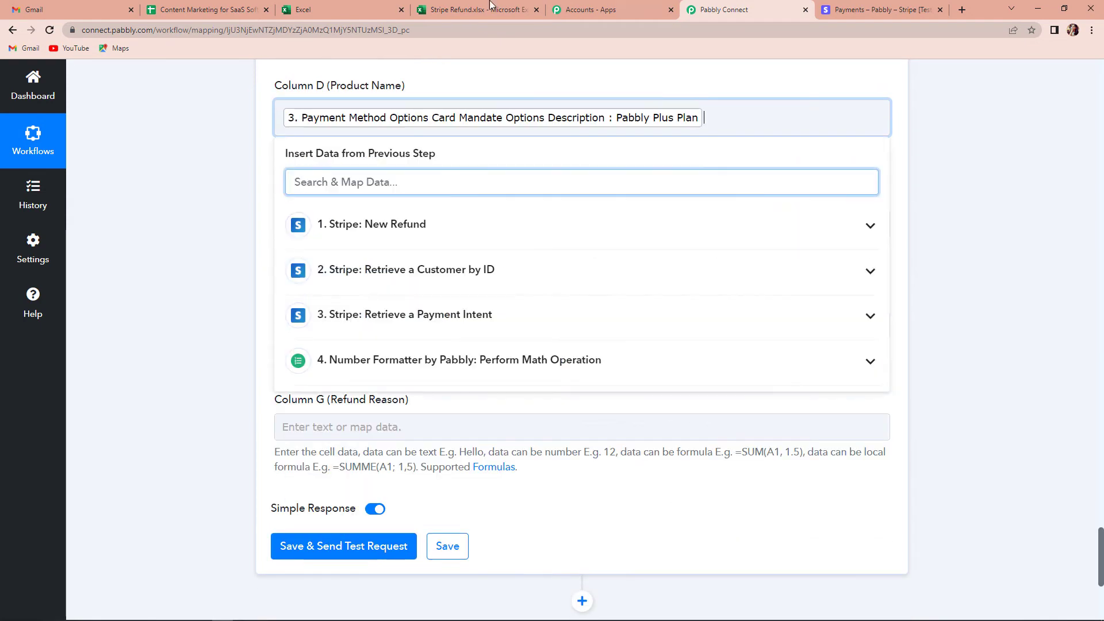
left_click(234, 237)
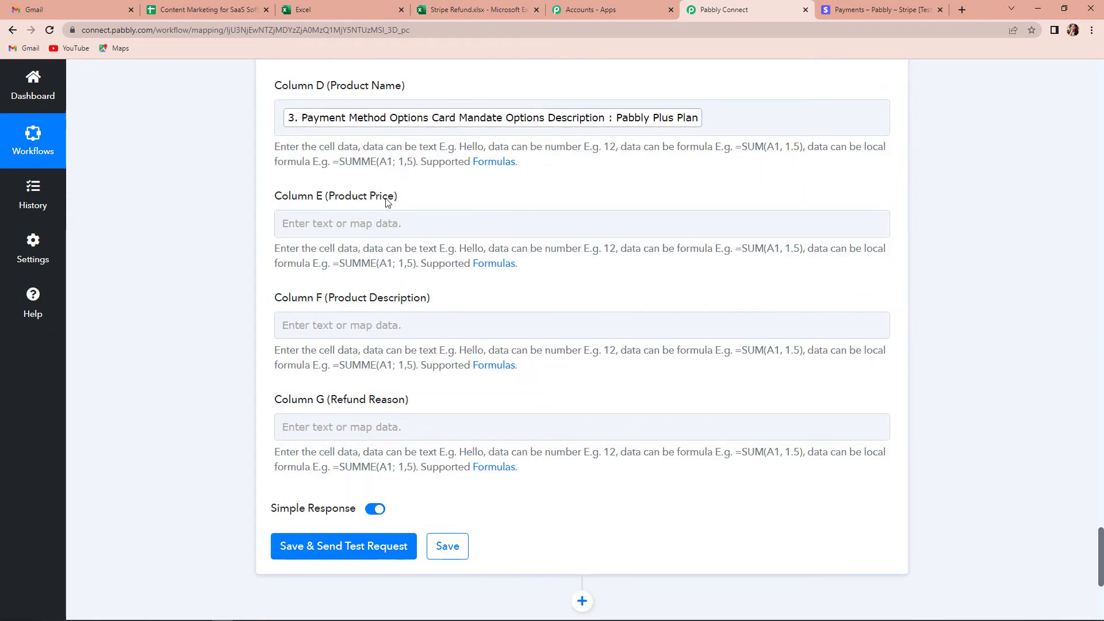
- Map Column E (Product Price) to the Result value of the Number Formatter step
left_click(372, 228)
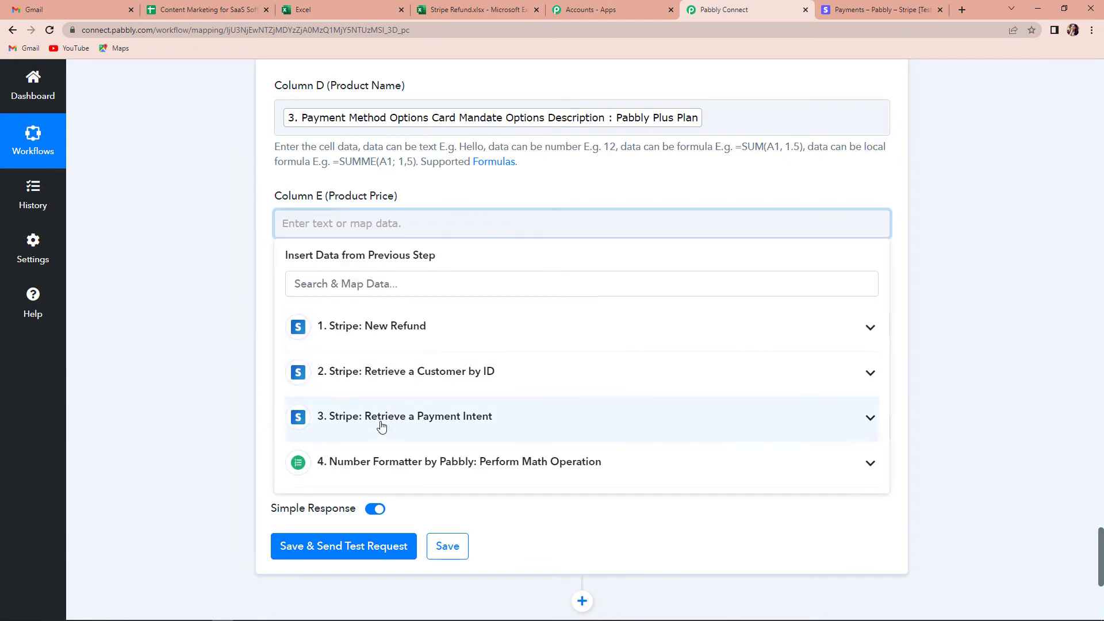
left_click(420, 464)
left_click(374, 530)
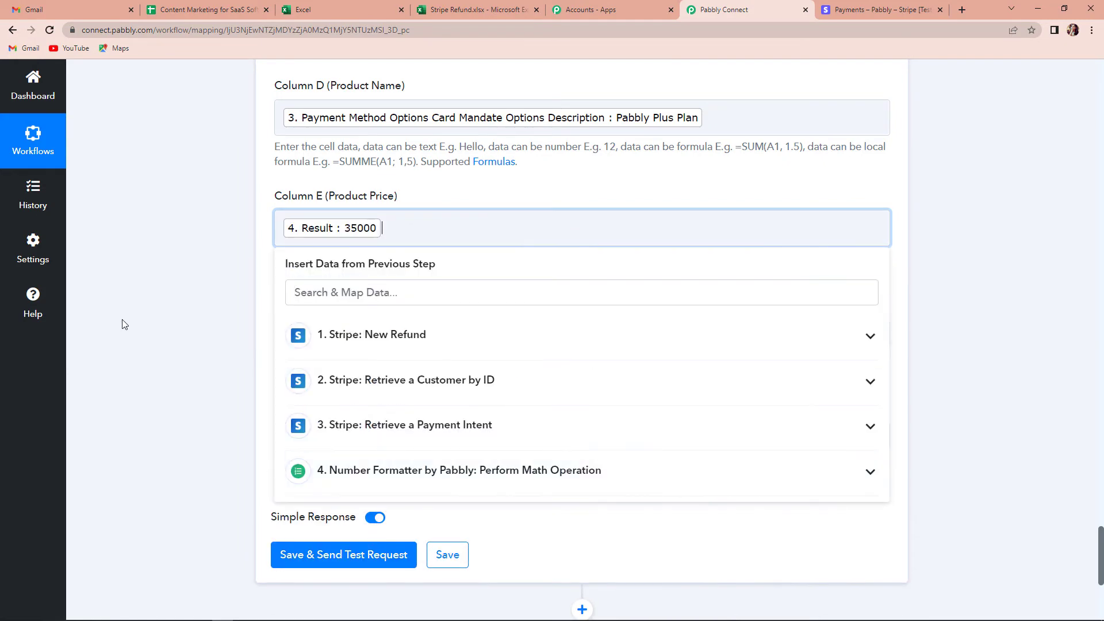
left_click(124, 320)
- Map Column F (Product Description) to the New Refund trigger's Data Object Description value
scroll(128, 316, "down", 2)
left_click(362, 223)
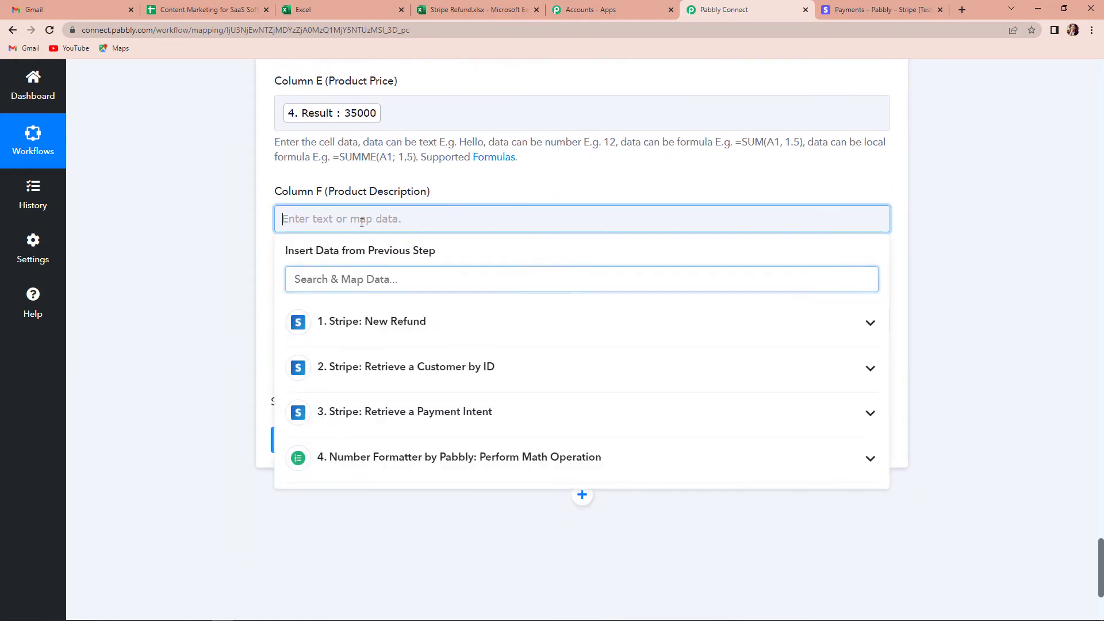
left_click(372, 413)
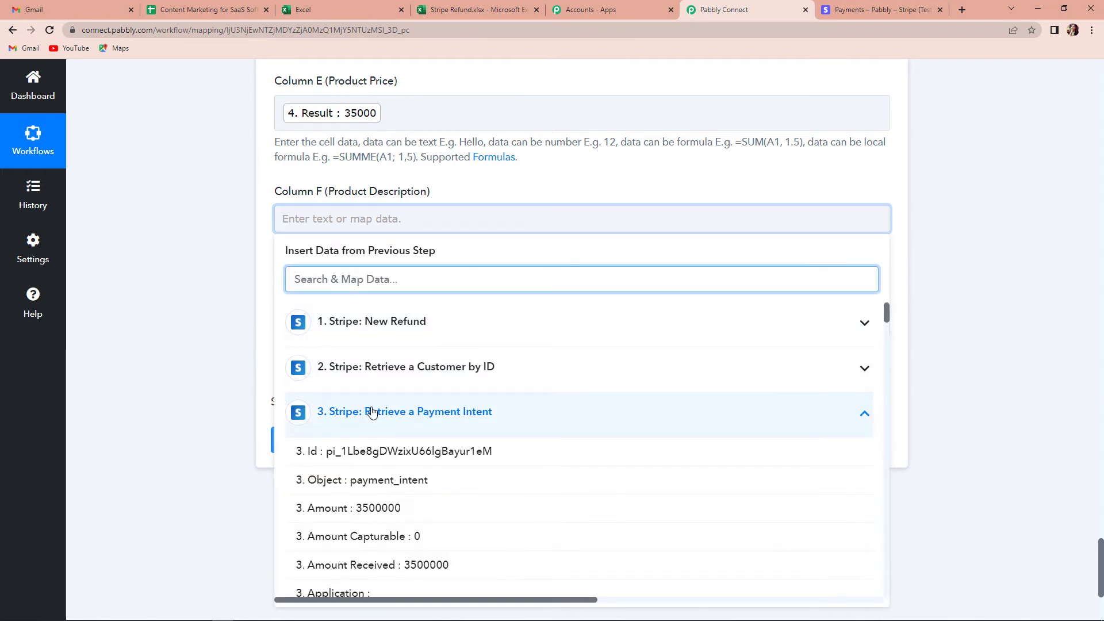
type("desc")
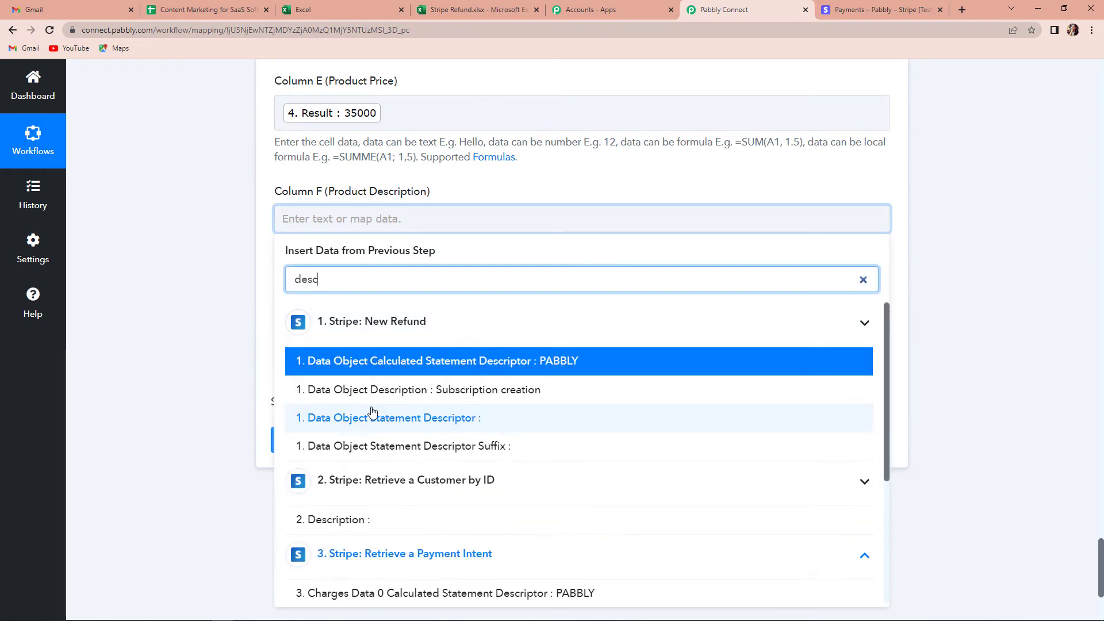
left_click(434, 389)
left_click(132, 209)
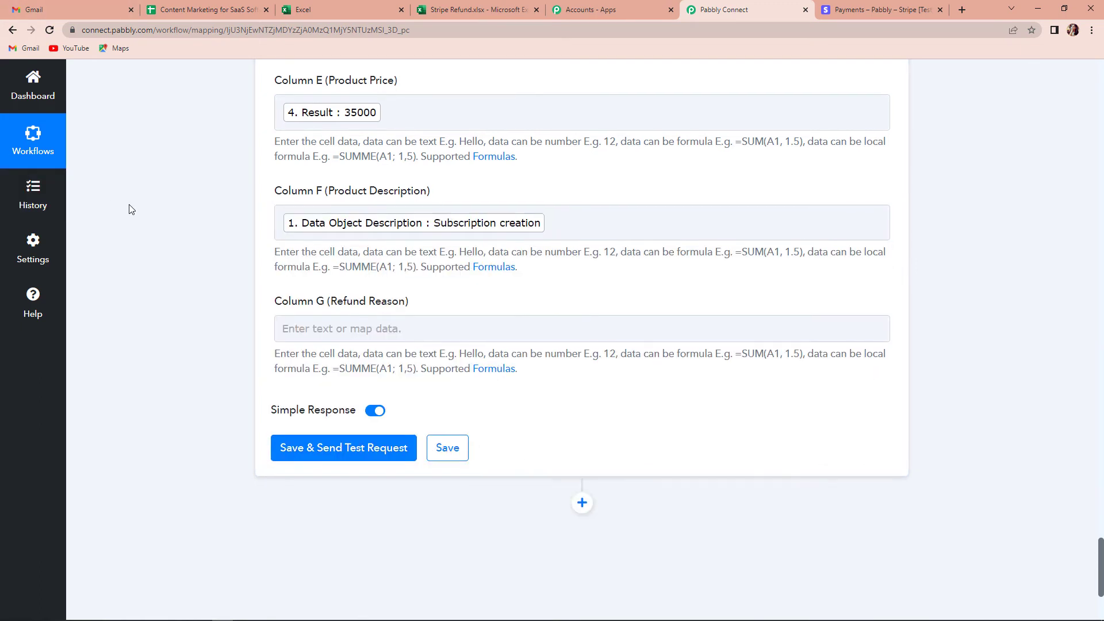
- Map Column G (Refund Reason) to the New Refund trigger's Data Object Refunds Data 0 Reason value
scroll(270, 217, "down", 2)
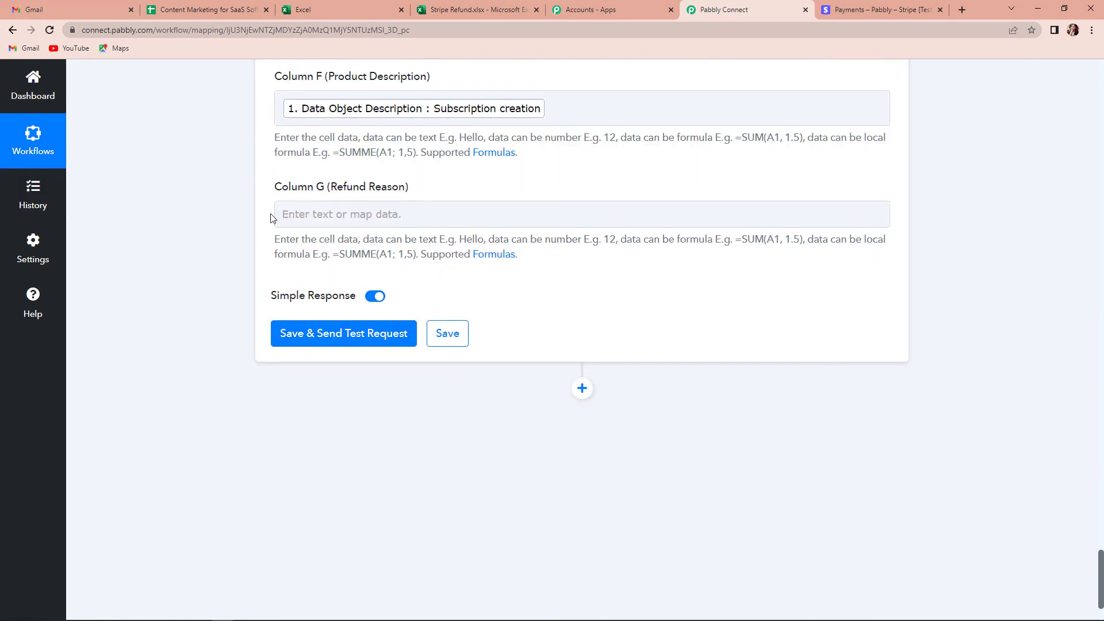
left_click(312, 215)
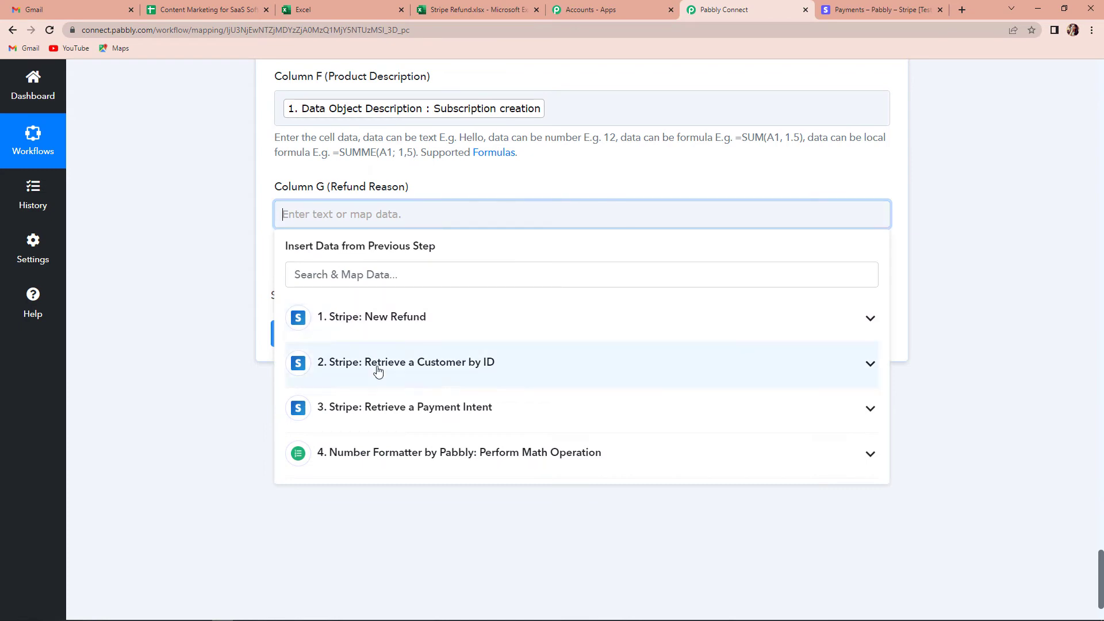
left_click(353, 407)
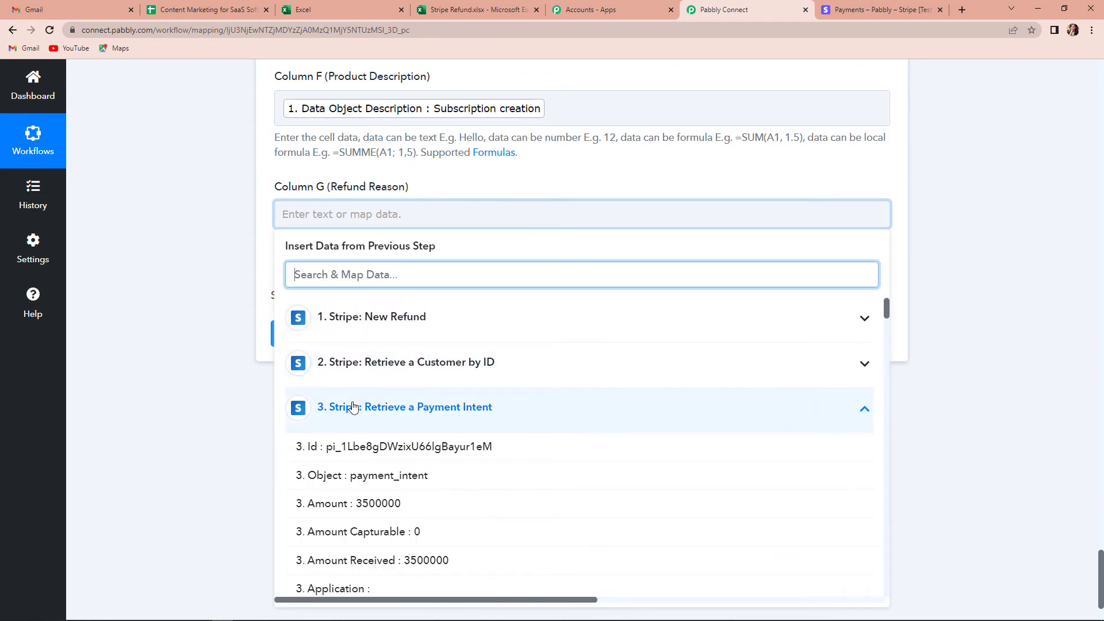
type("refund")
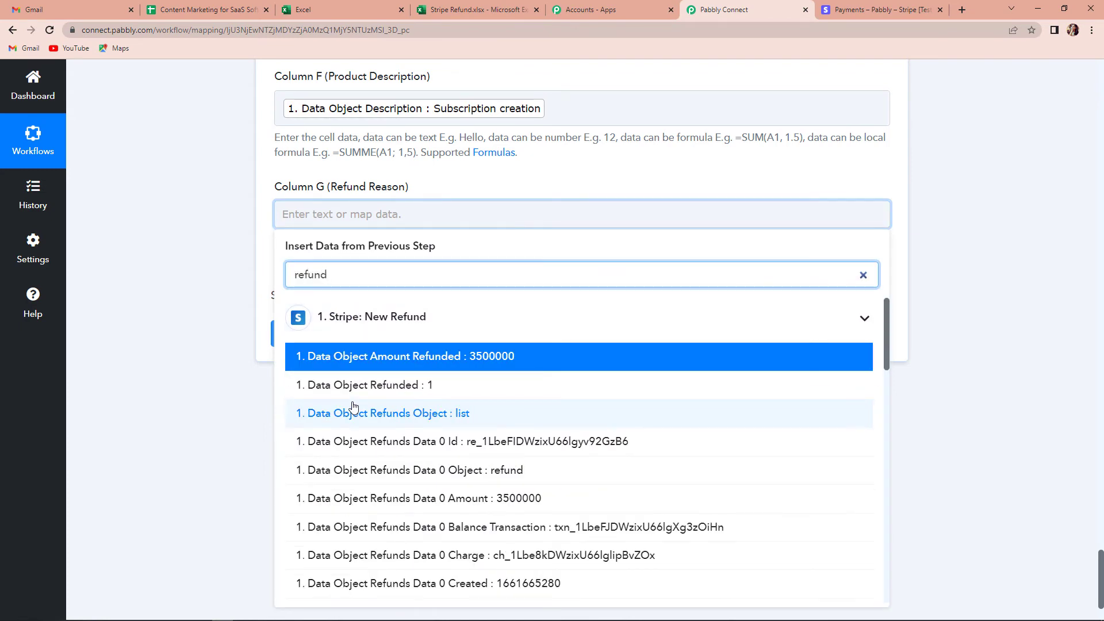
key("BackSpace")
key("BackSpace")
key("BackSpace")
key("BackSpace")
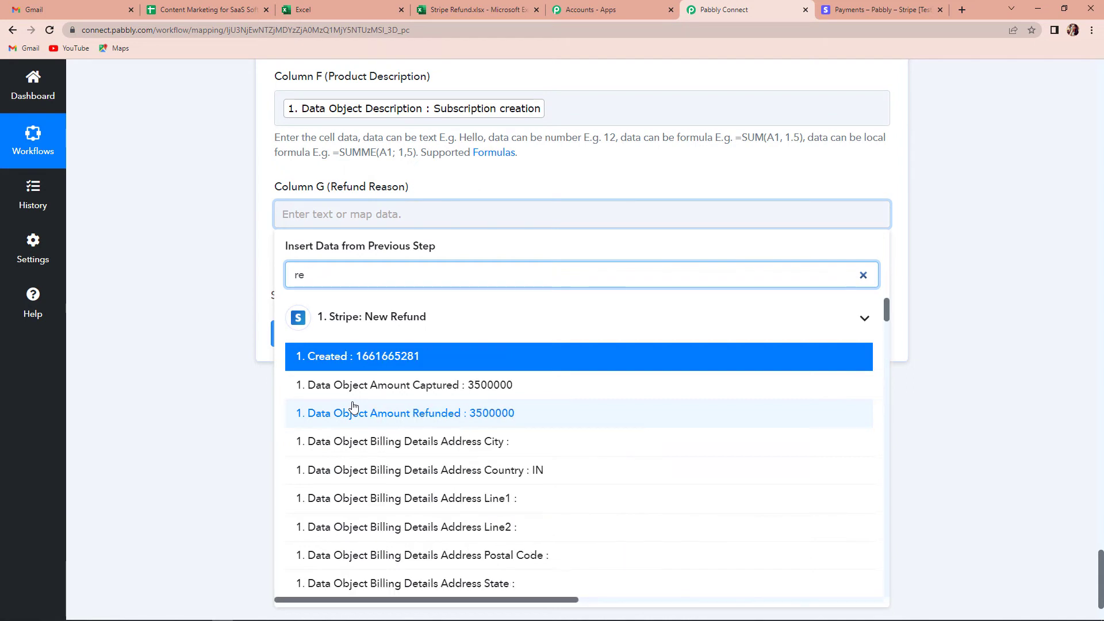
type("ason")
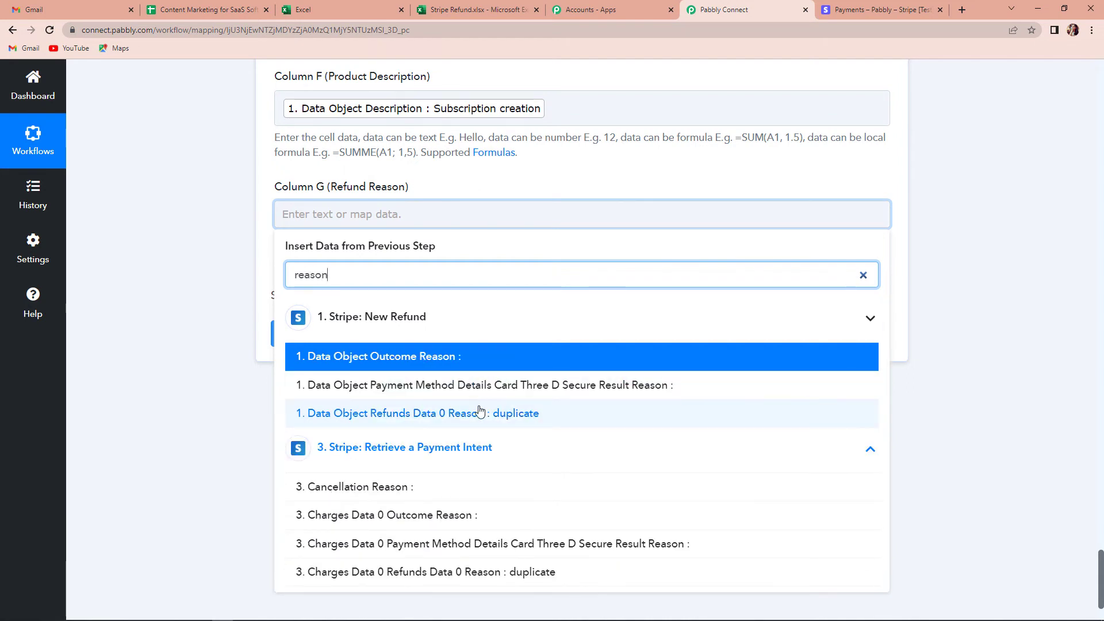
left_click(513, 413)
left_click(219, 313)
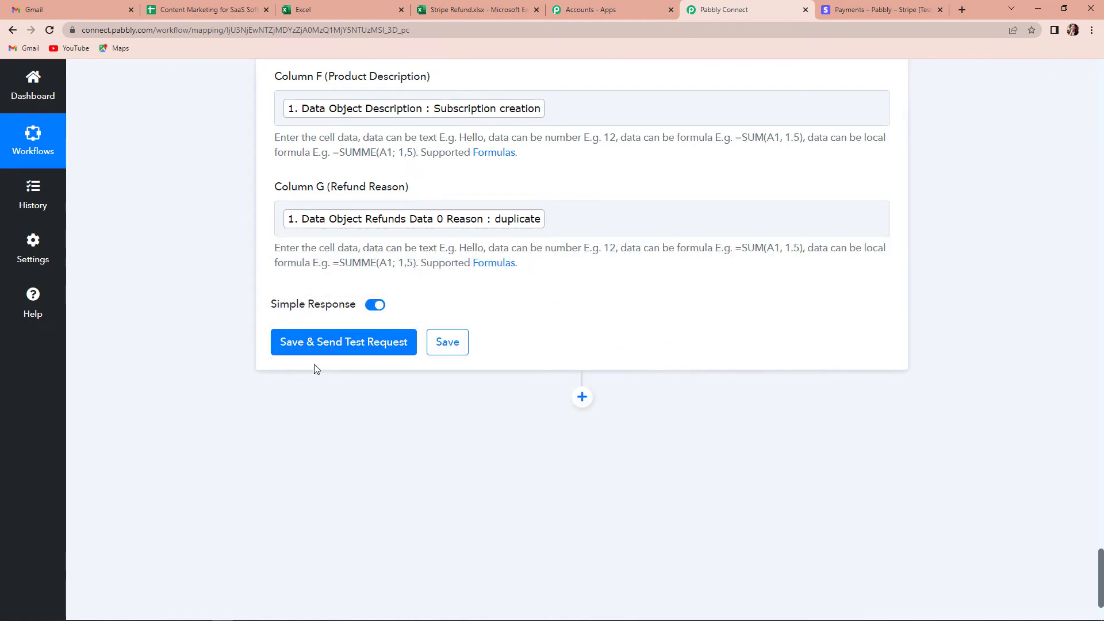
- Save the Excel step with a test request, and reload the Stripe Refund spreadsheet in Excel to check the new row
left_click(327, 351)
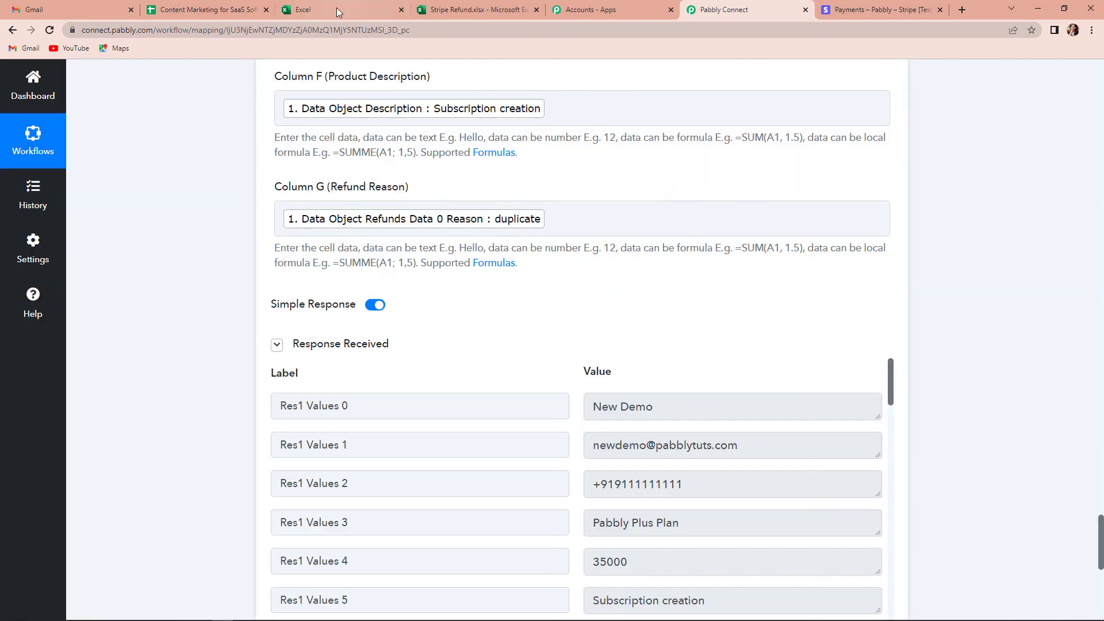
scroll(1047, 342, "down", 4)
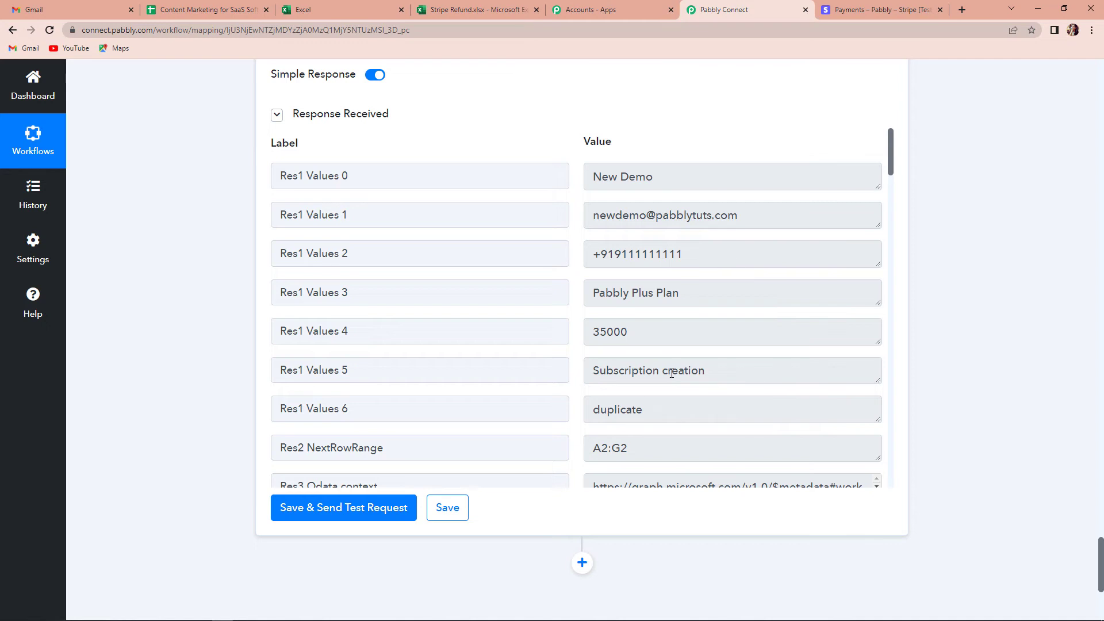
scroll(681, 366, "down", 1)
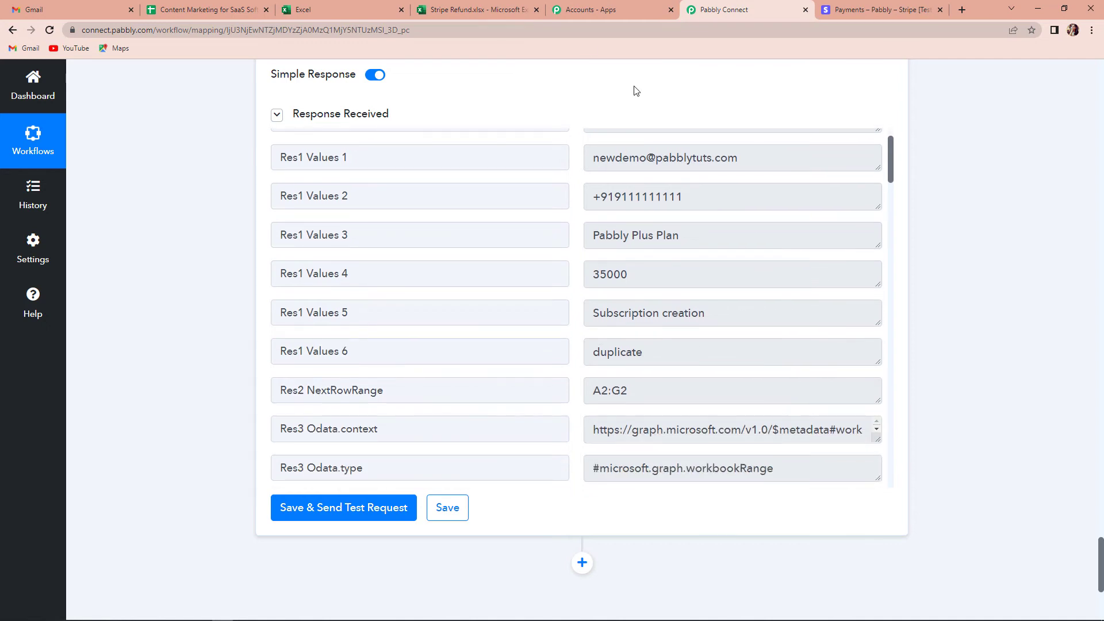
left_click(504, 10)
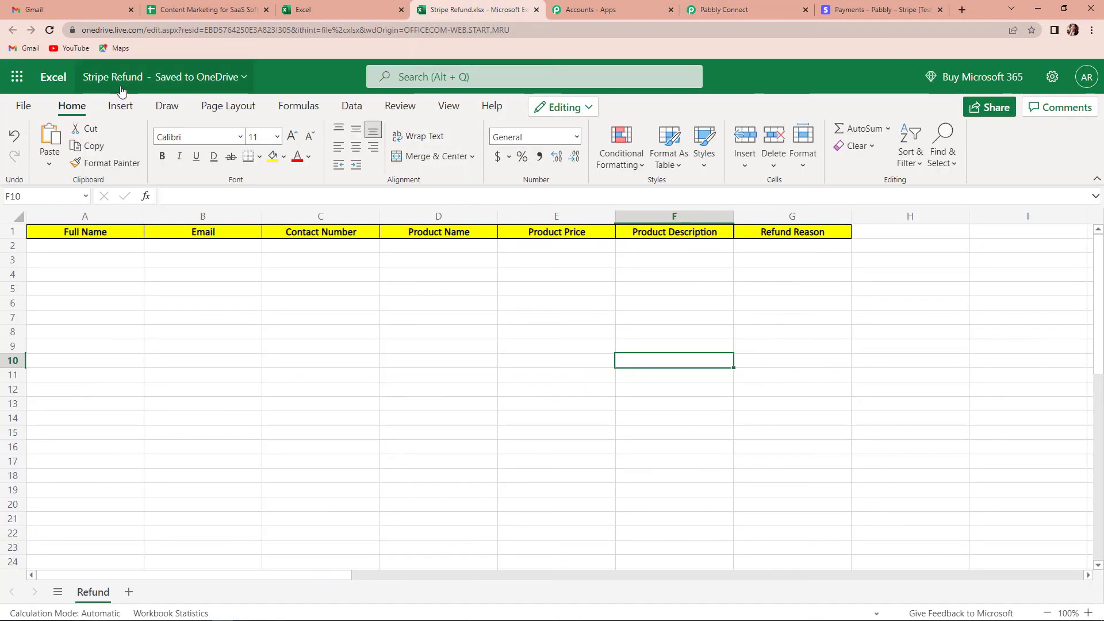
left_click(50, 30)
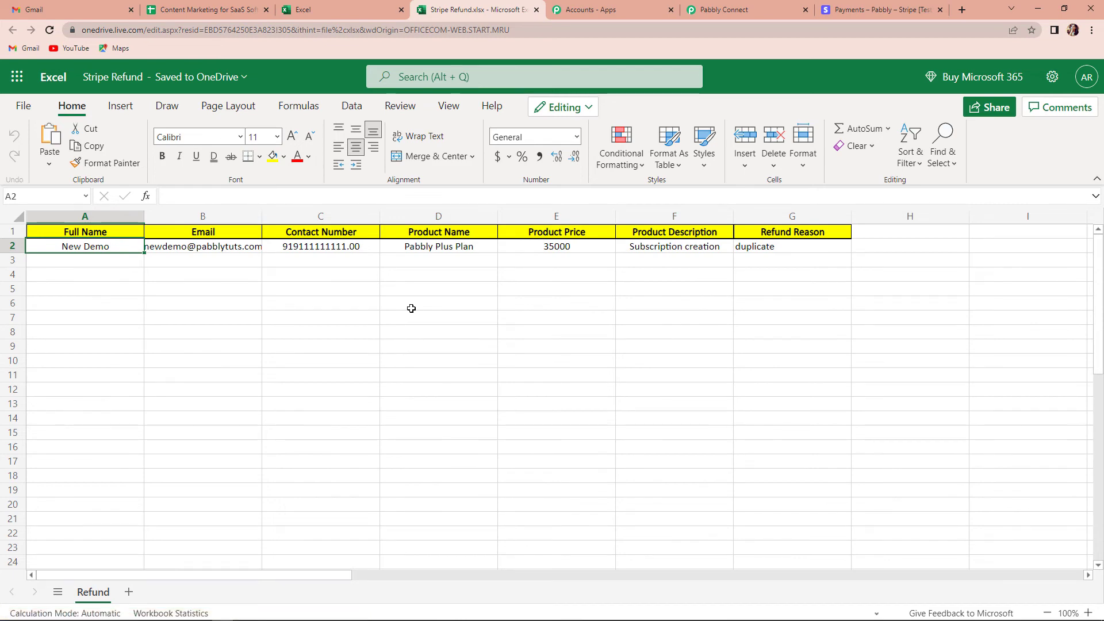
- Format the Contact Number cell C2 as a Number with 0 decimal places
left_click(364, 249)
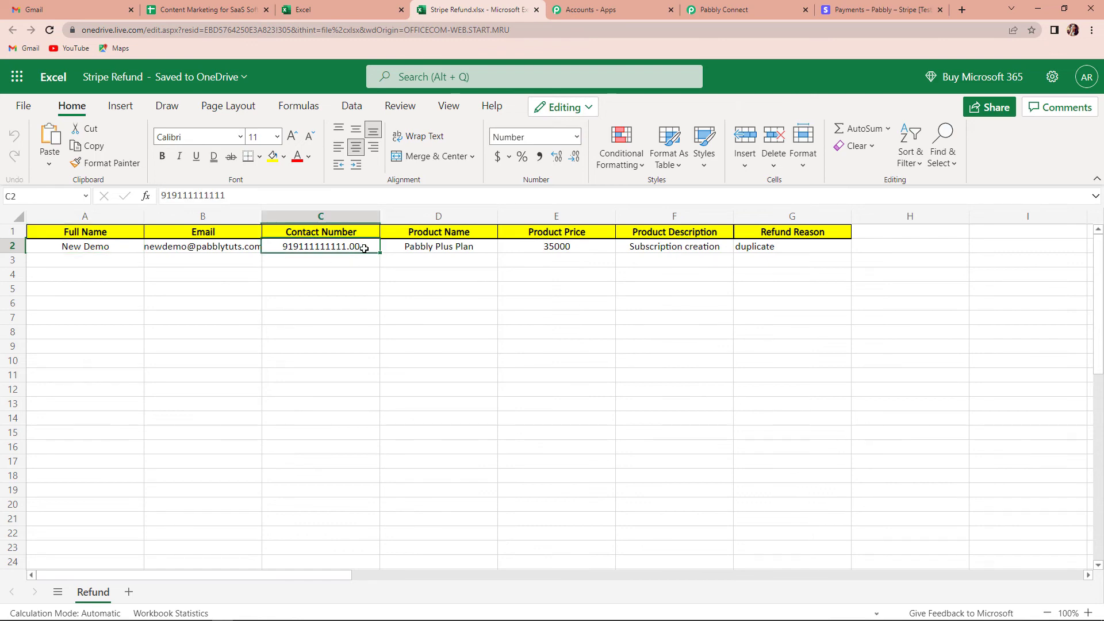
right_click(364, 248)
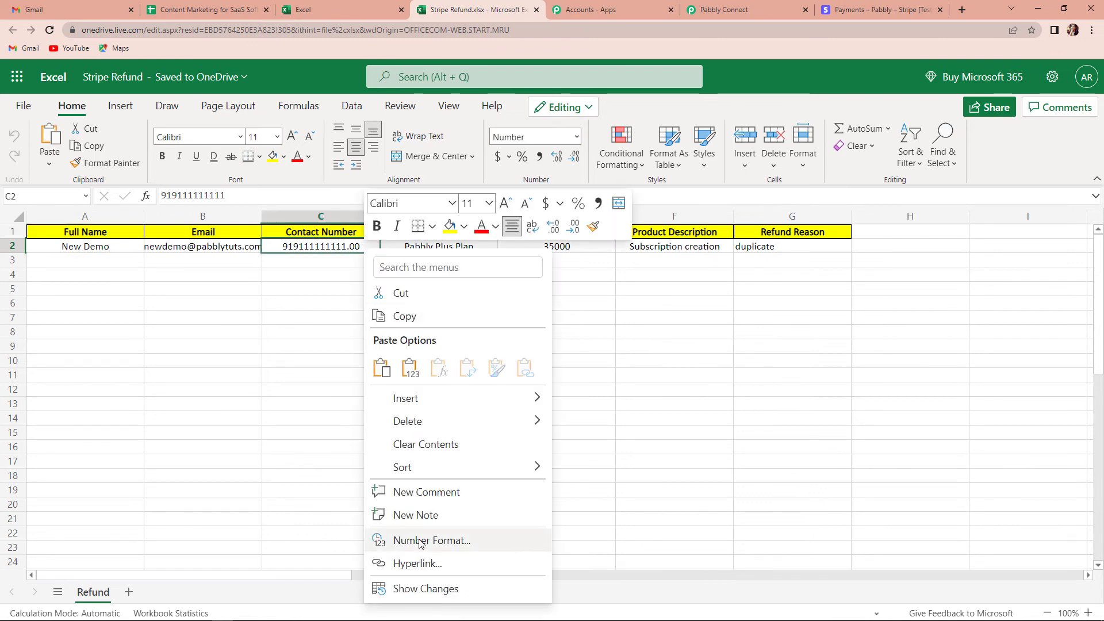
left_click(437, 540)
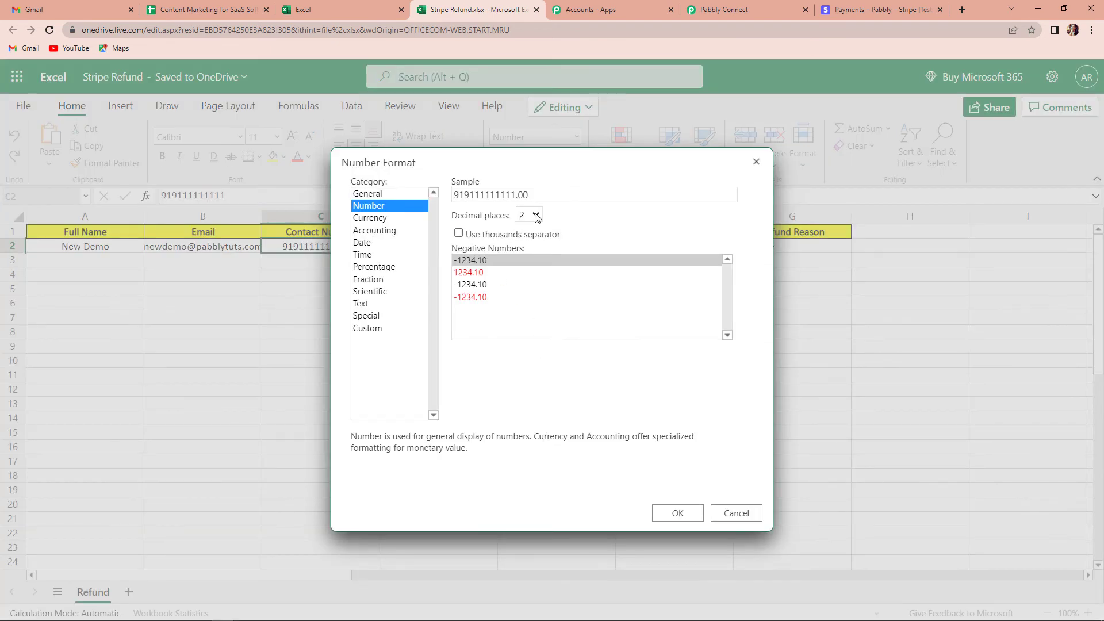
left_click(535, 216)
left_click(531, 230)
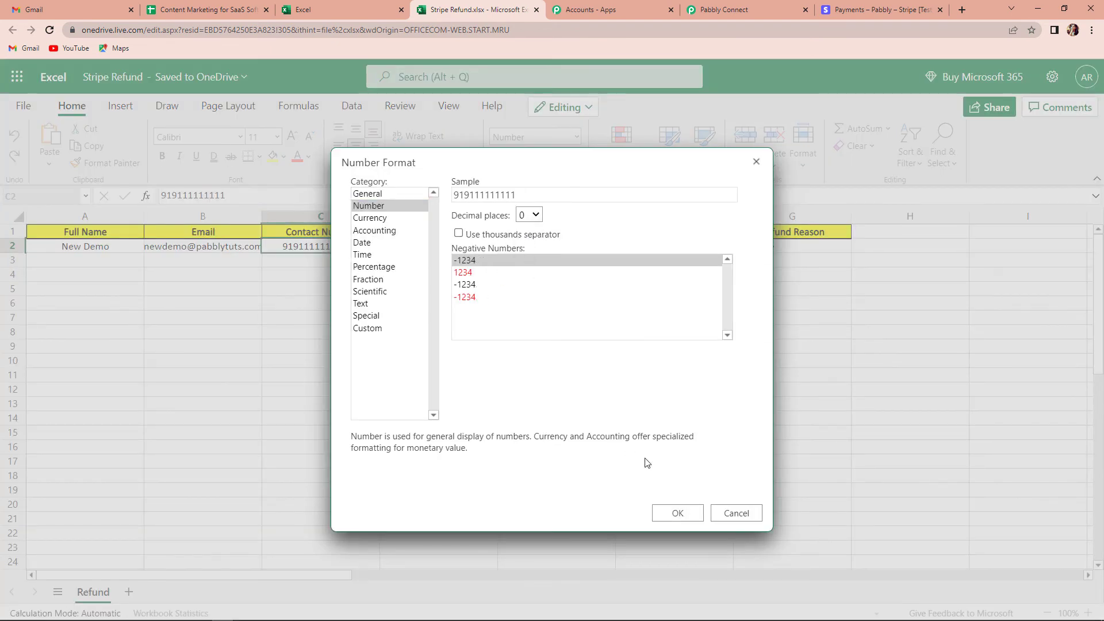
left_click(671, 514)
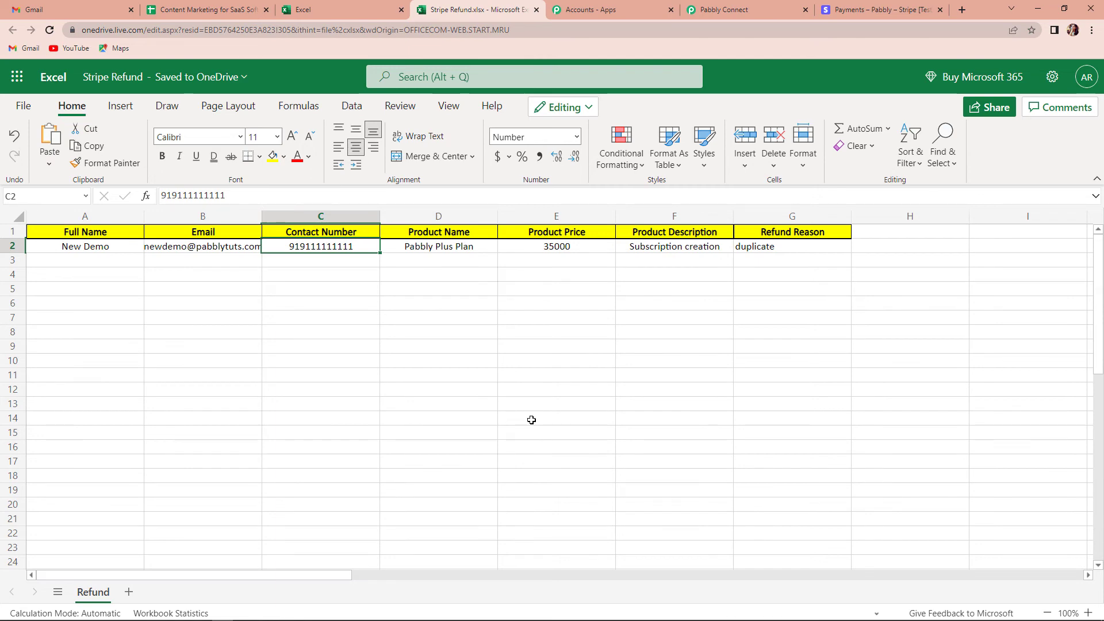
- Switch to Stripe and refund the most recent succeeded payment in full, with the reason Fraudulent and the customer blocked
left_click(874, 11)
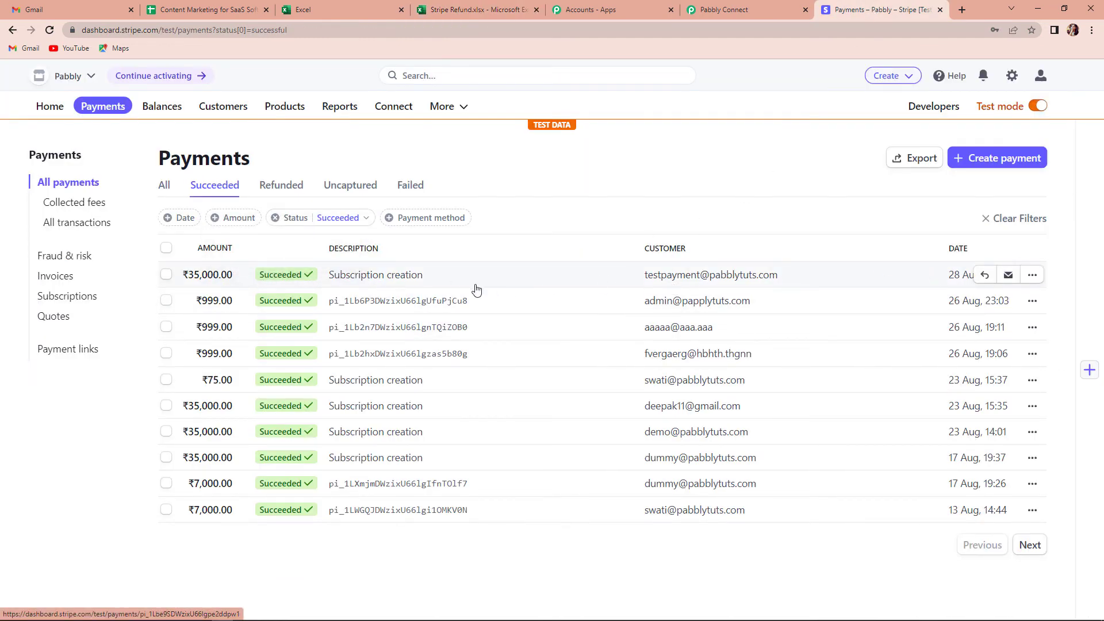
left_click(1034, 276)
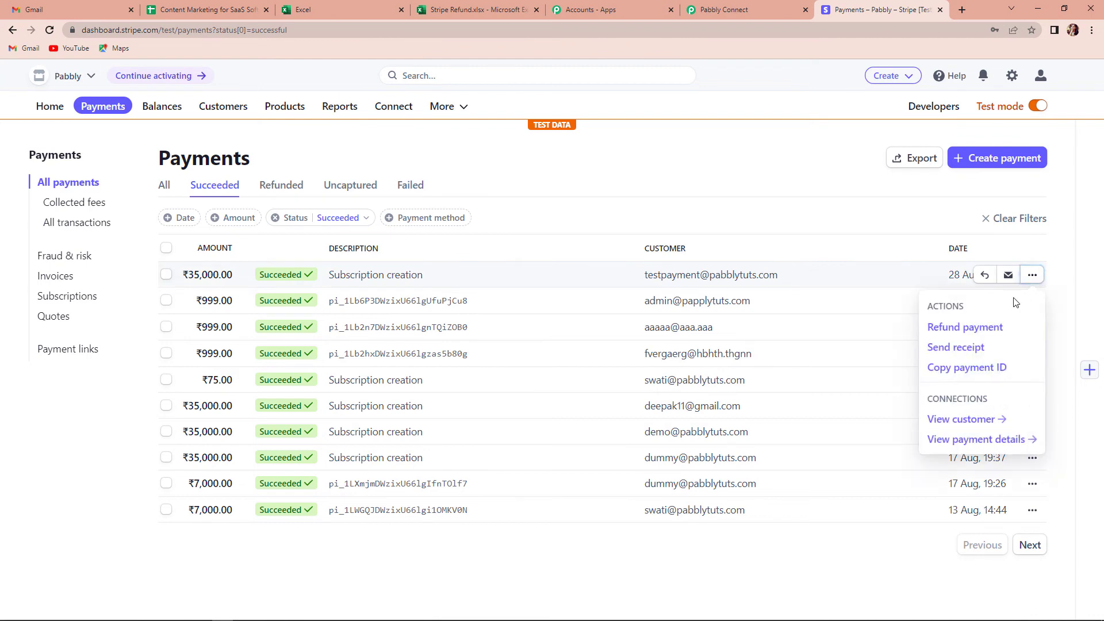
left_click(959, 326)
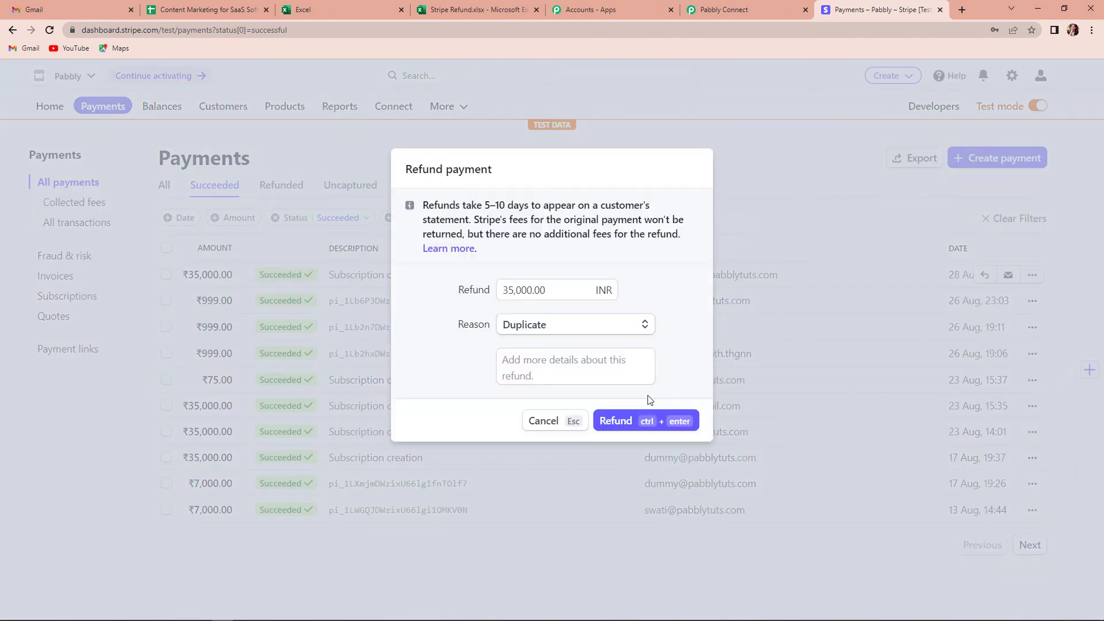
left_click(604, 335)
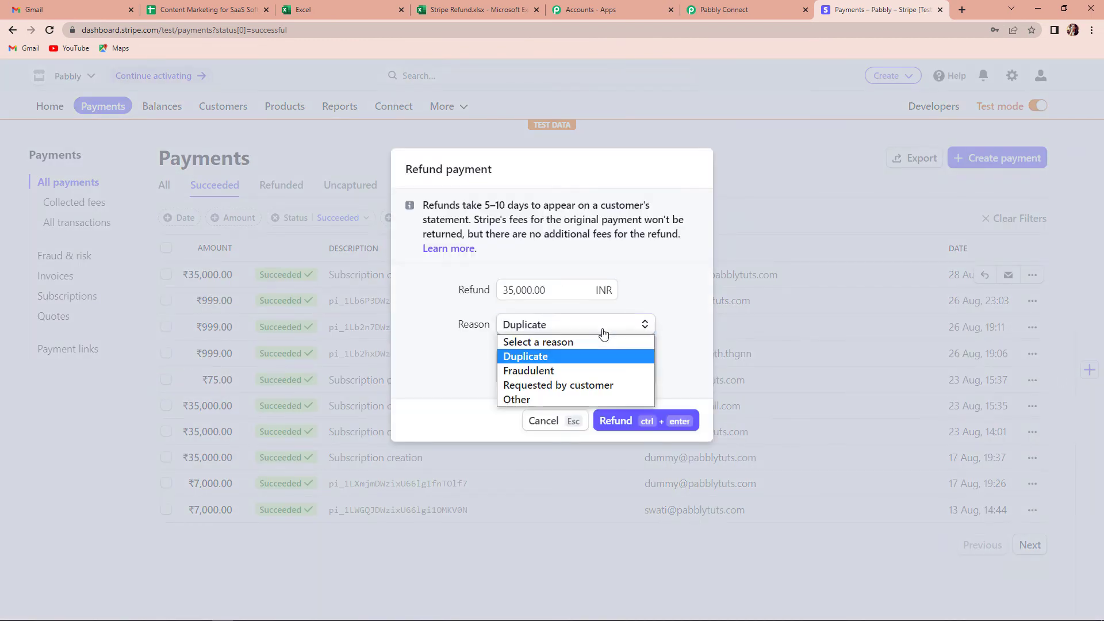
left_click(547, 371)
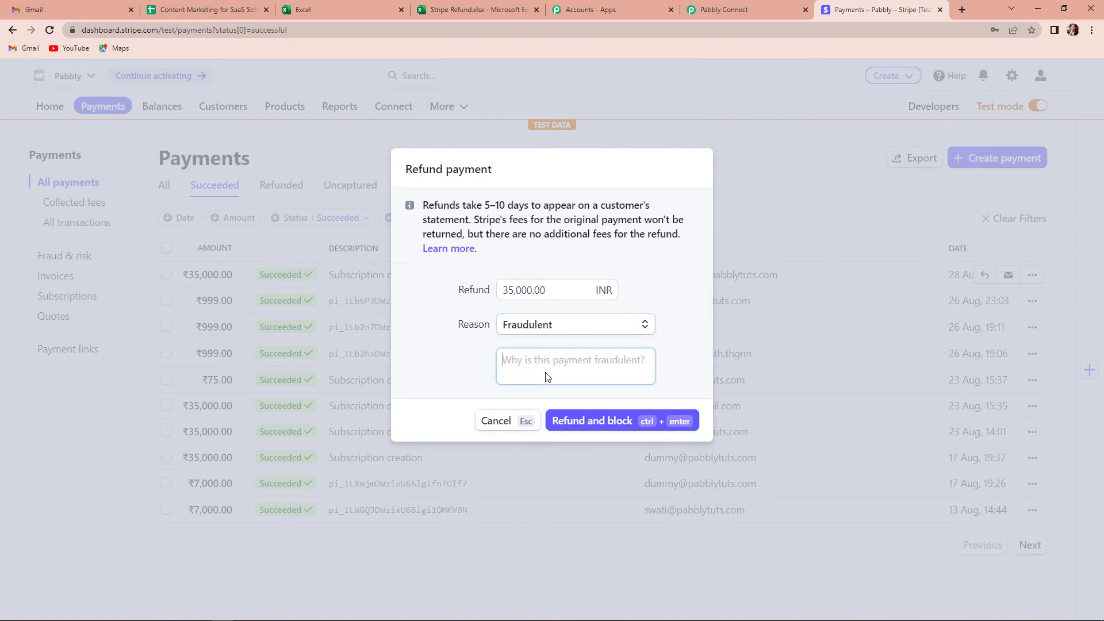
left_click(588, 426)
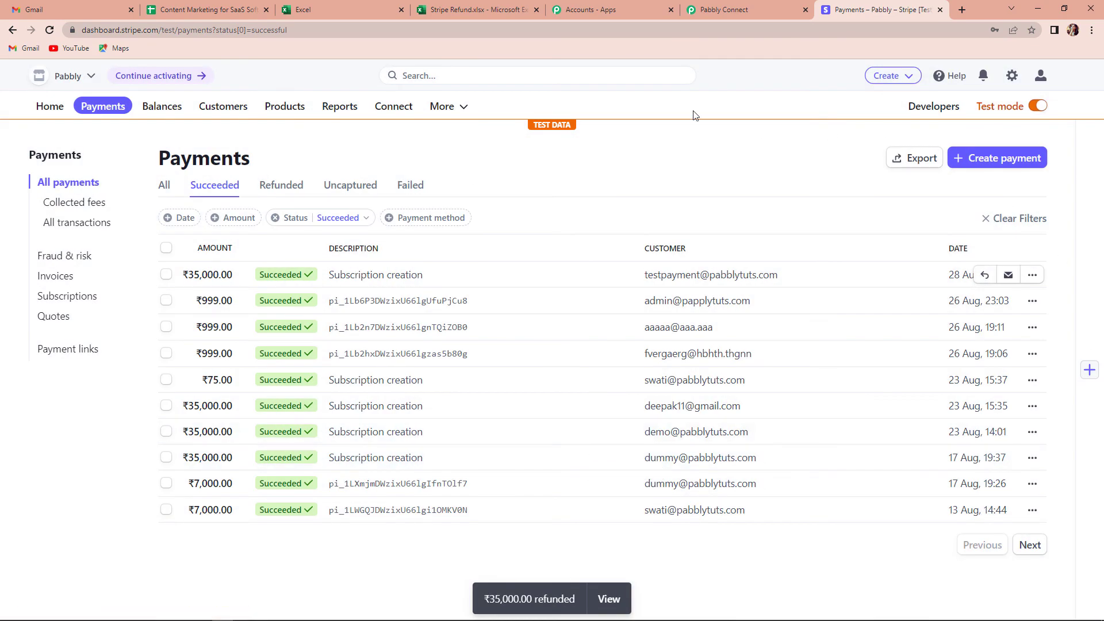
- Reload the Stripe Refund spreadsheet in Excel to check the new refund row, and fit the Email column's width to its contents
left_click(469, 13)
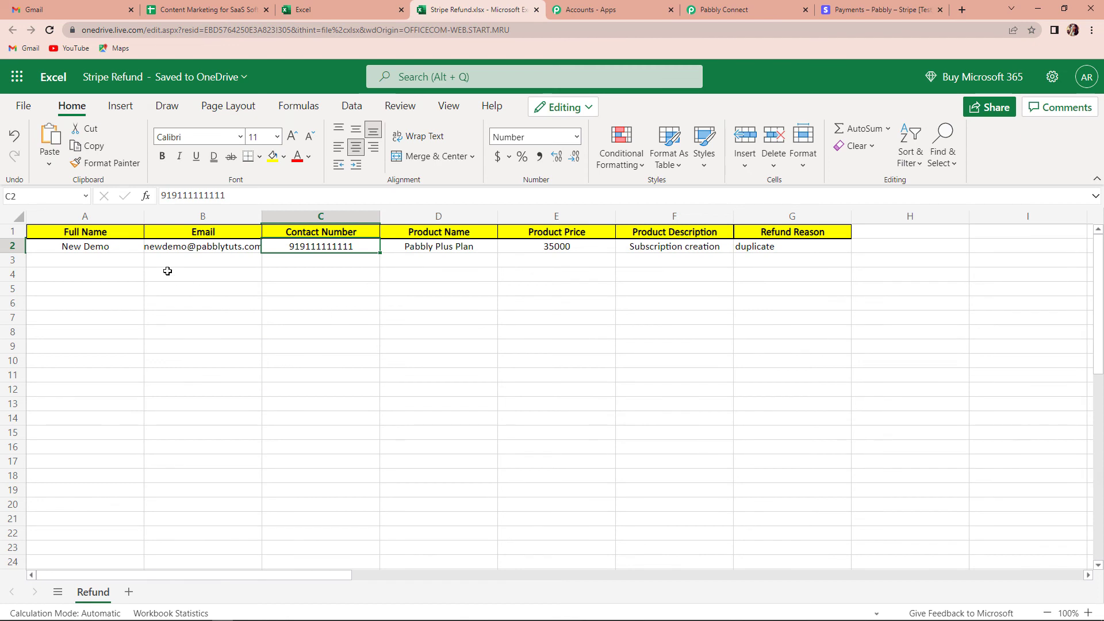
left_click(51, 32)
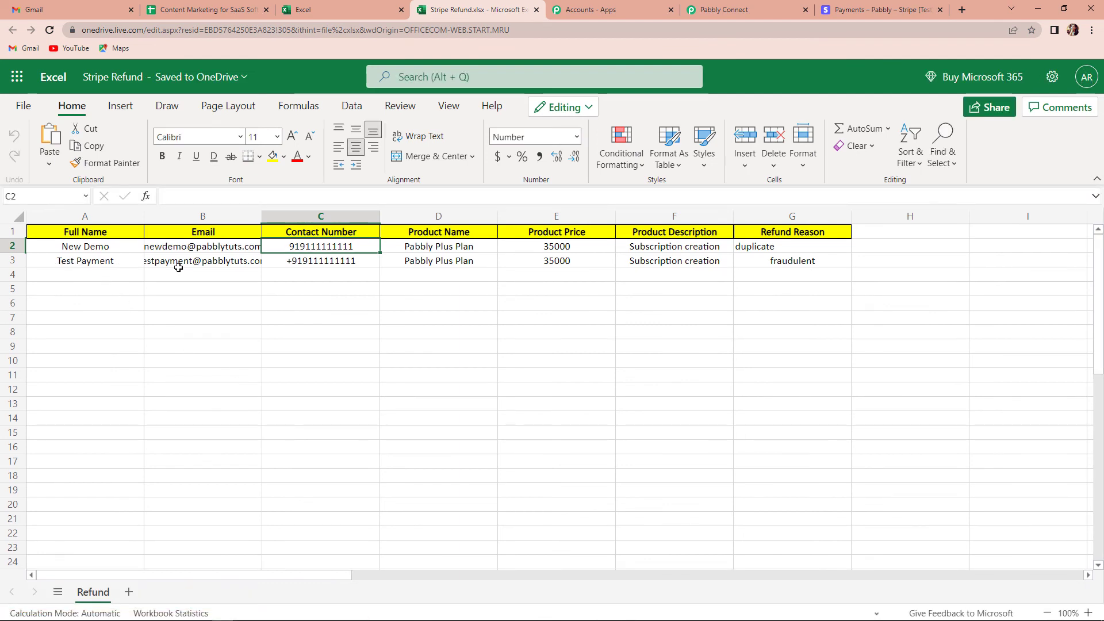
double_click(262, 216)
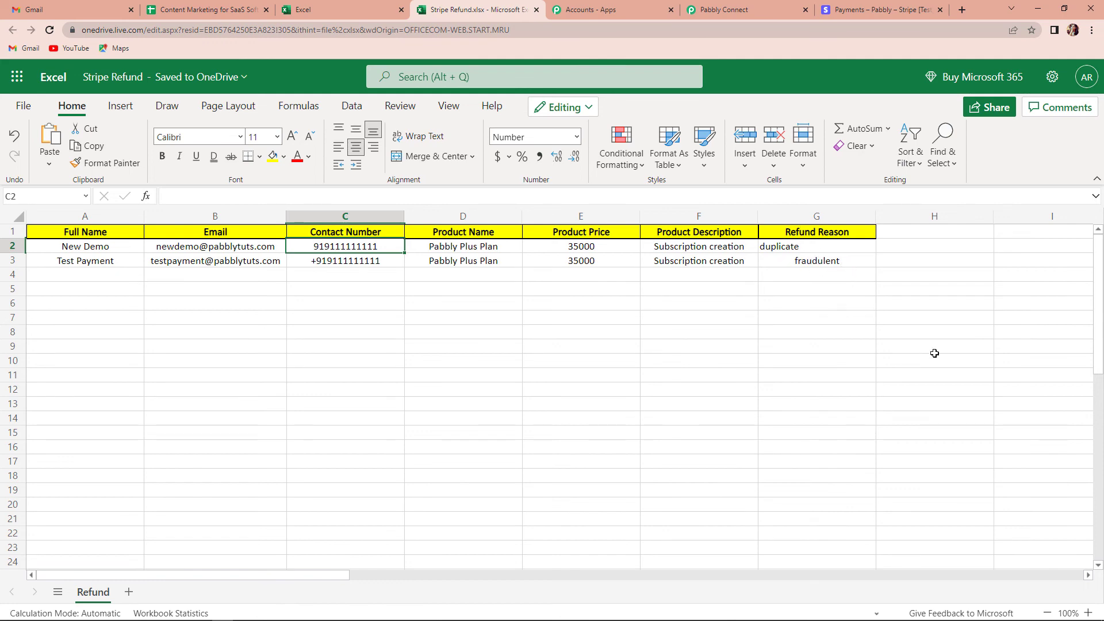
- Switch to the Pabbly Connect workflow and collapse its expanded trigger and action steps
left_click(727, 10)
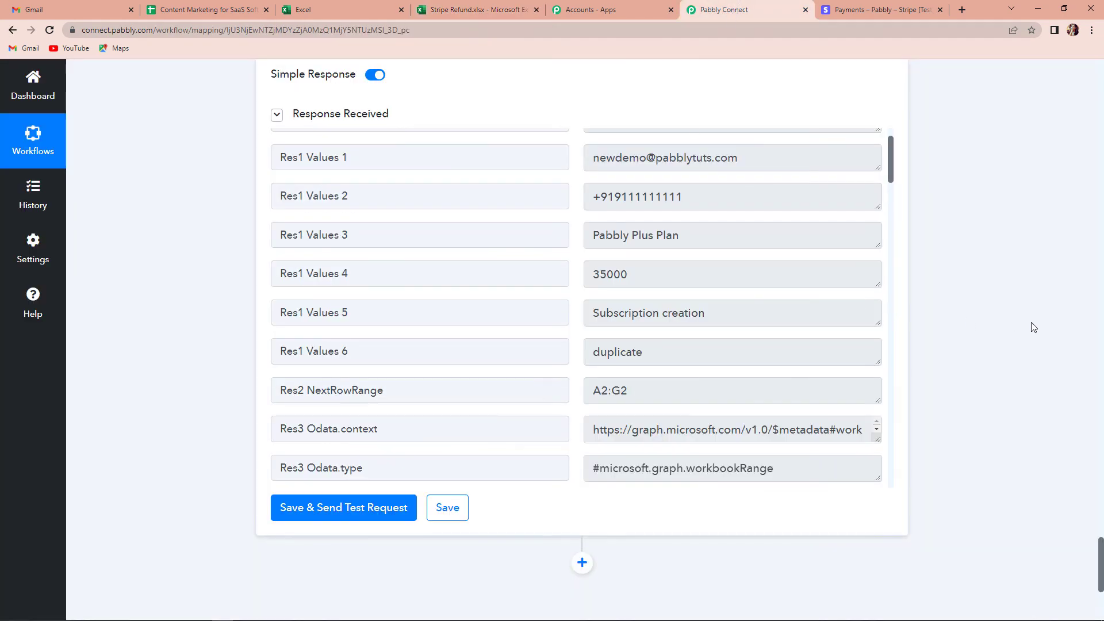
scroll(1012, 345, "up", 18)
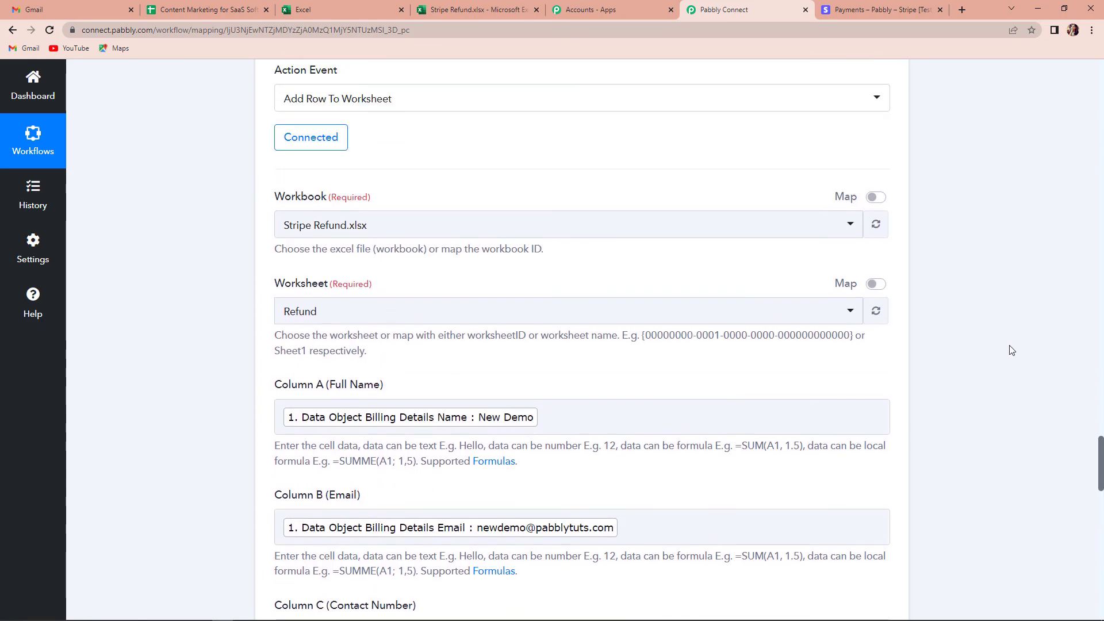
scroll(1012, 350, "up", 6)
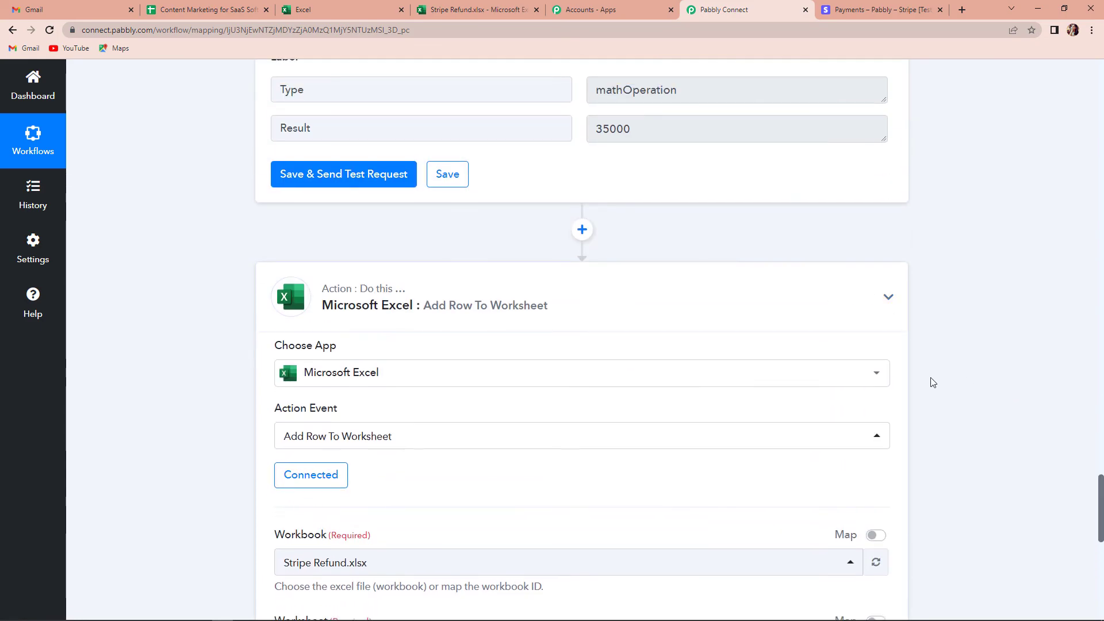
scroll(984, 410, "up", 14)
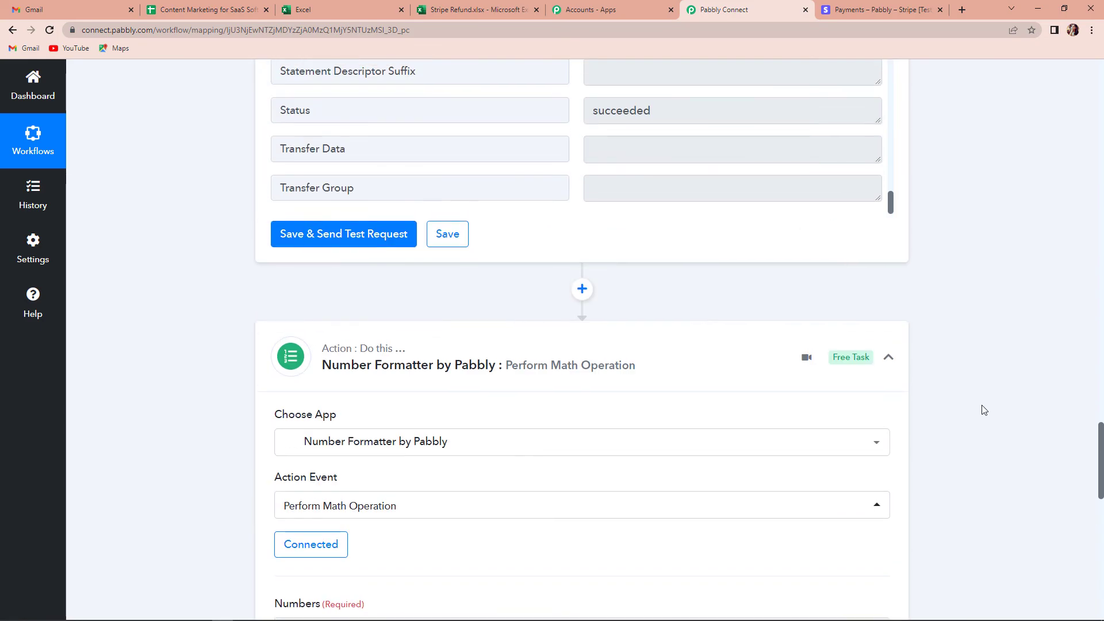
scroll(984, 410, "up", 4)
scroll(951, 485, "down", 4)
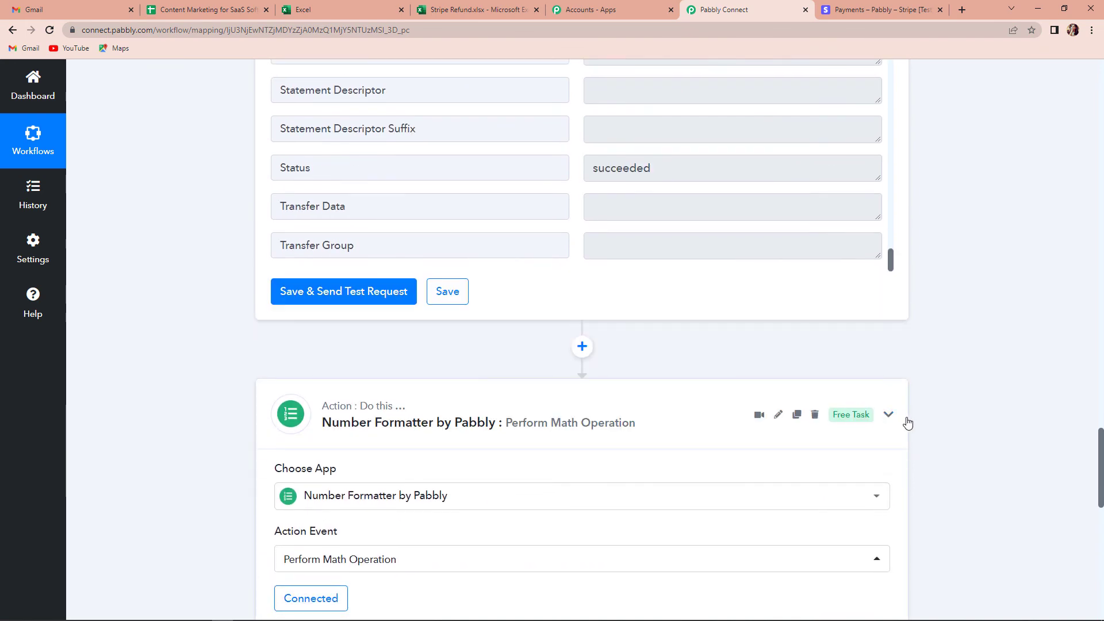
left_click(908, 424)
scroll(978, 446, "up", 12)
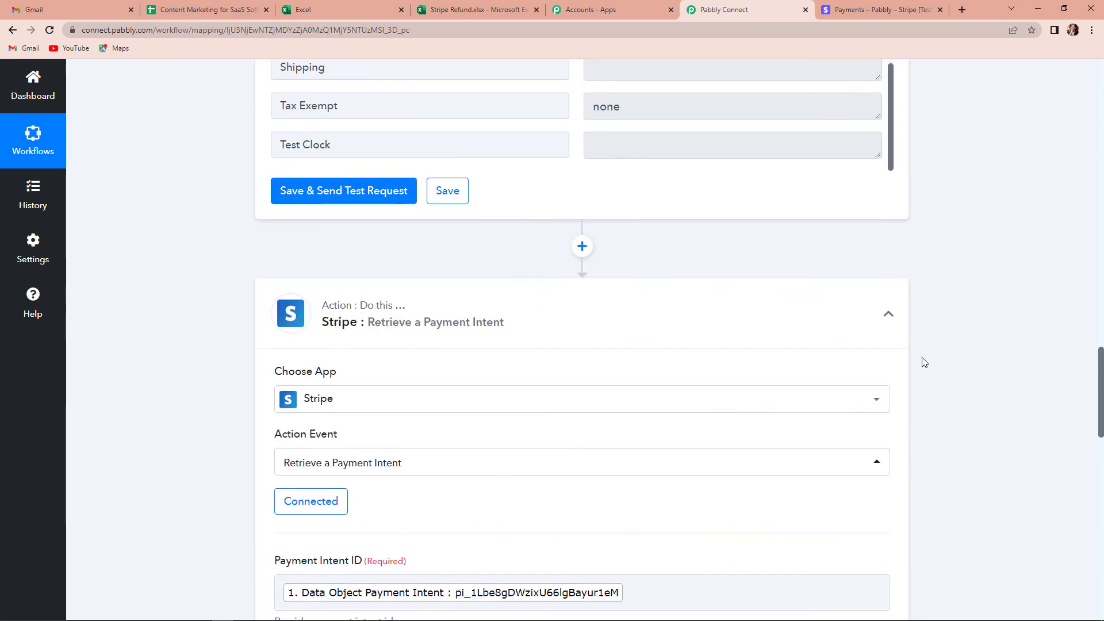
left_click(903, 325)
scroll(957, 395, "up", 12)
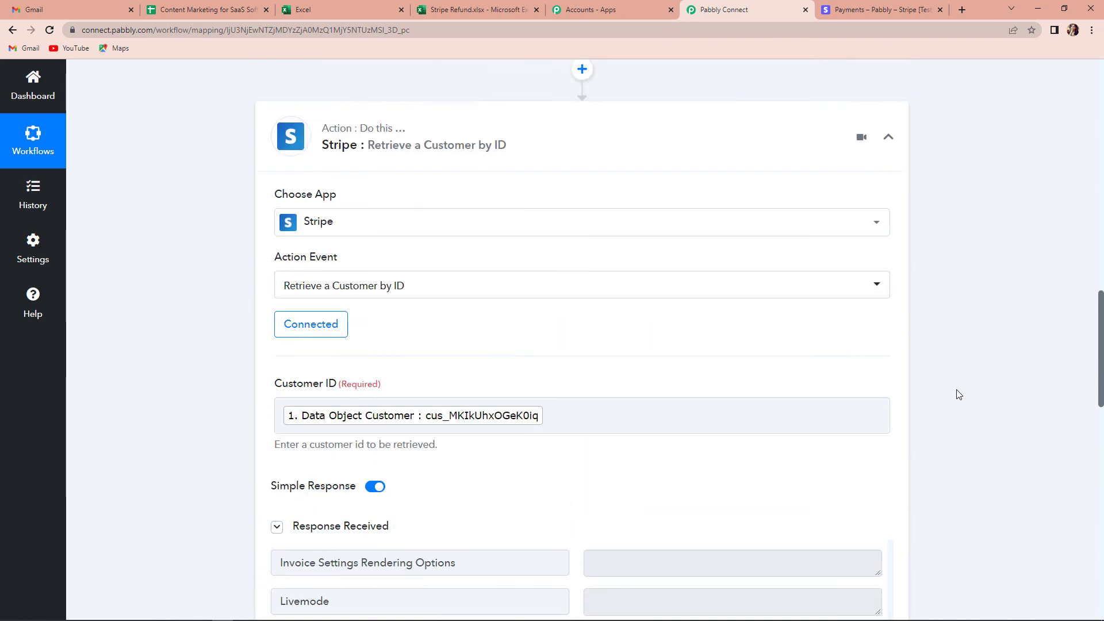
scroll(958, 394, "up", 2)
left_click(889, 327)
scroll(921, 377, "up", 4)
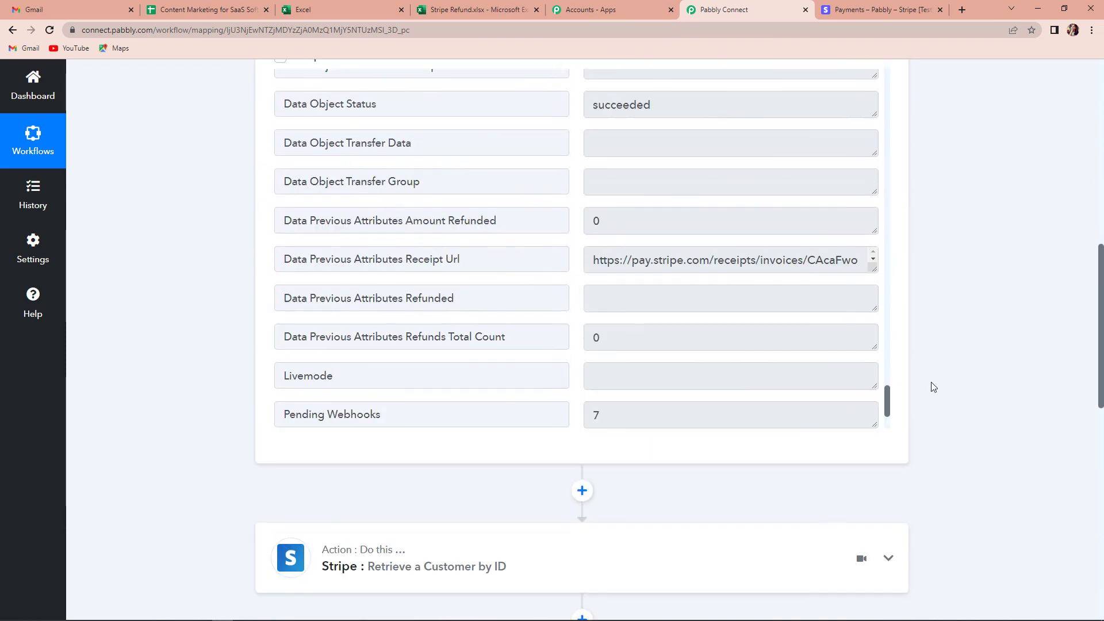
scroll(932, 386, "up", 10)
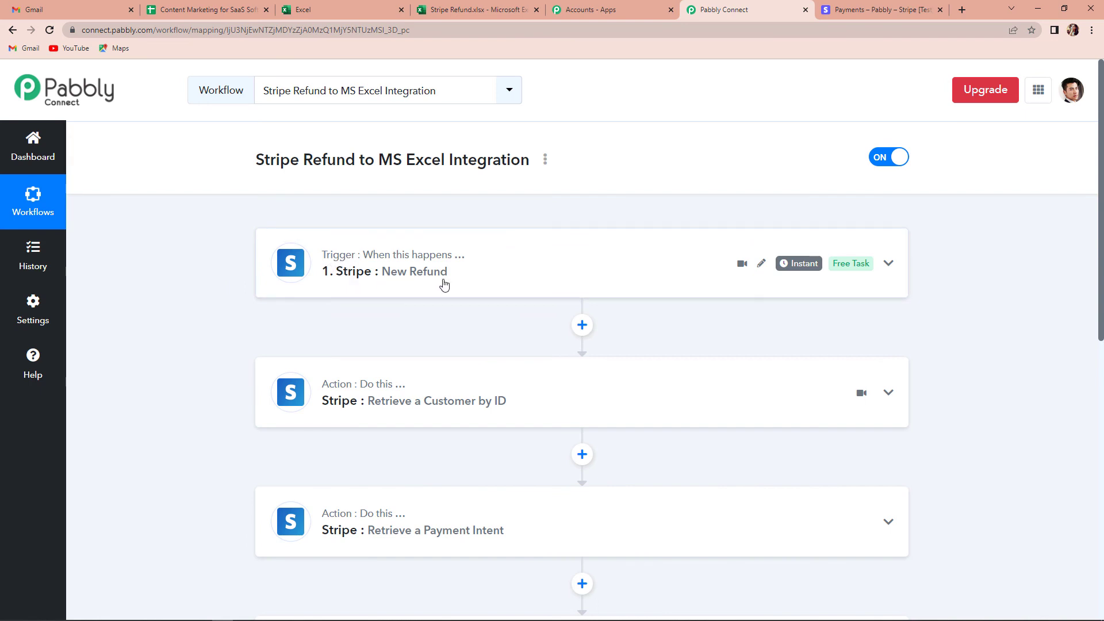
- Review the workflow's sequence from the Stripe New Refund trigger through to the Microsoft Excel Add Row To Worksheet action
scroll(444, 296, "down", 1)
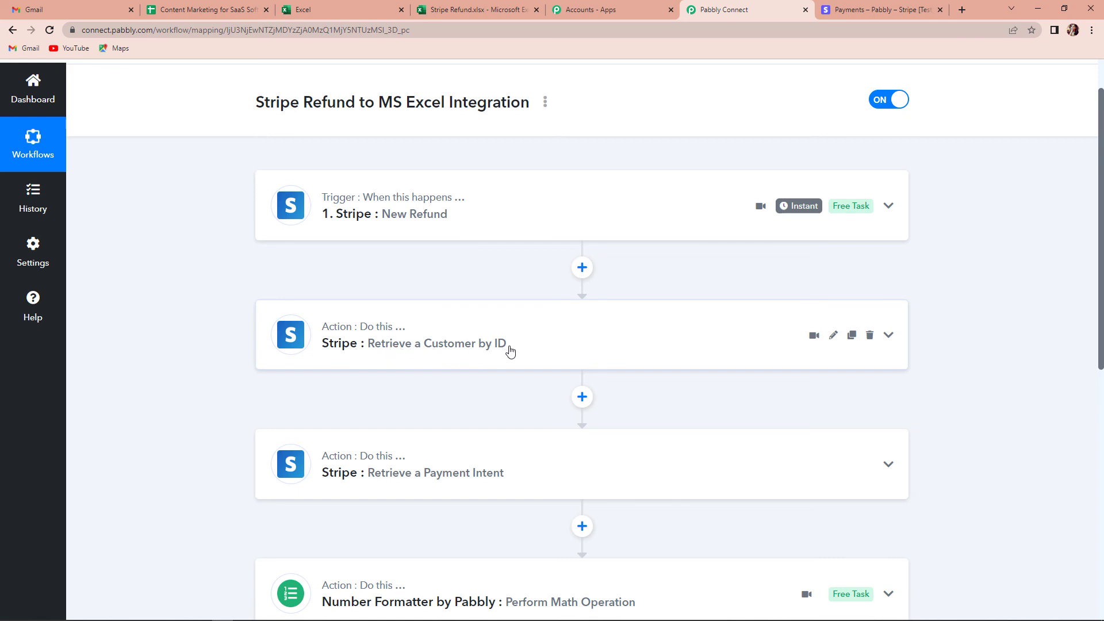
scroll(510, 350, "down", 2)
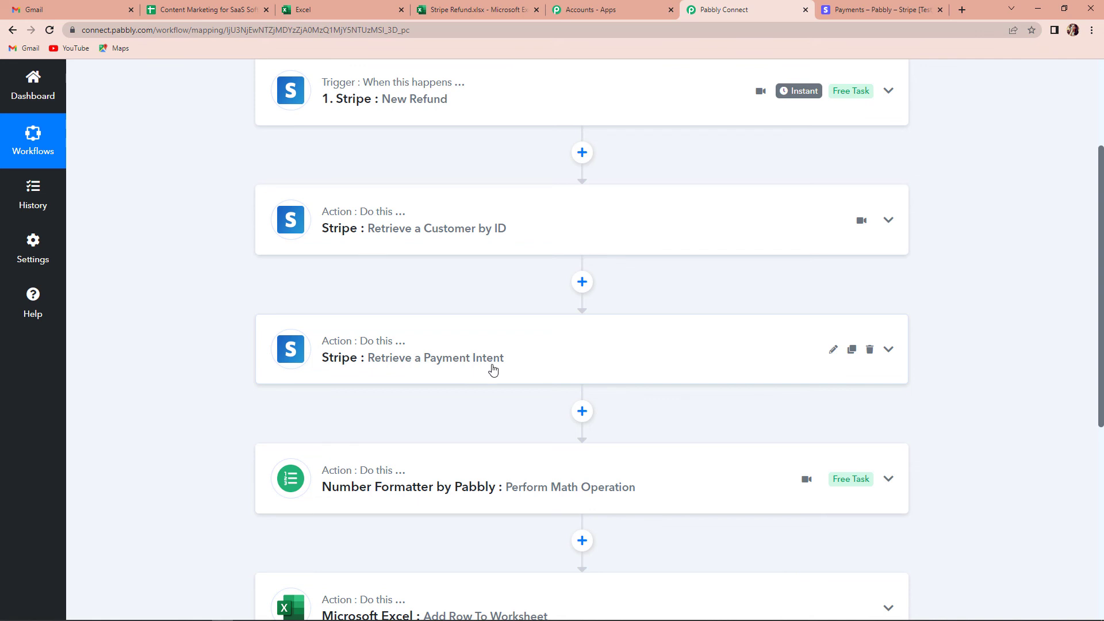
scroll(493, 370, "down", 4)
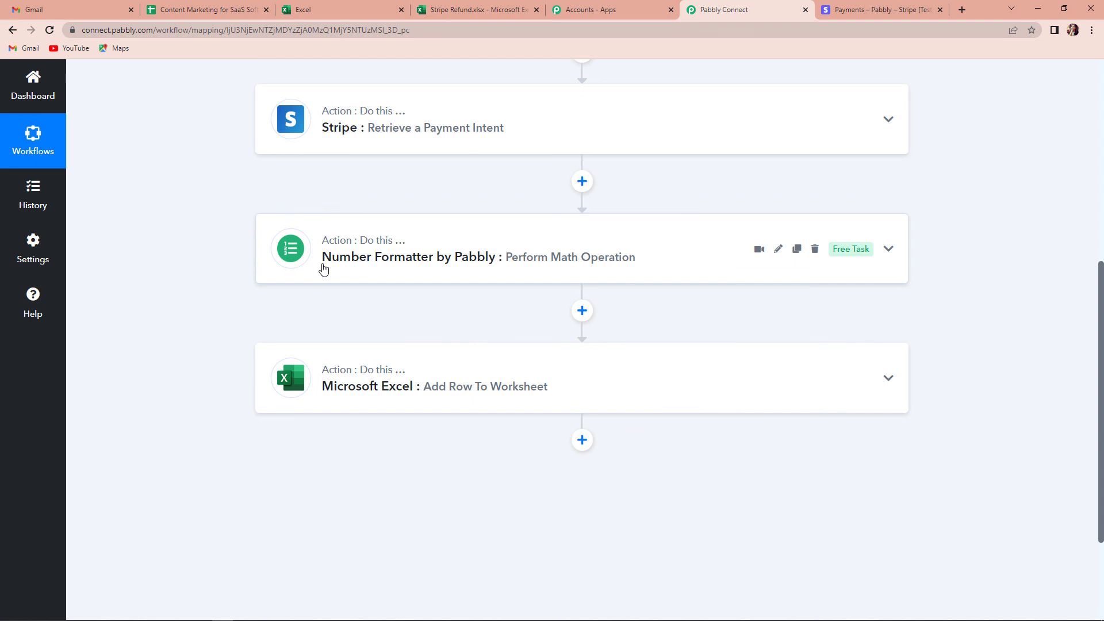
scroll(419, 312, "down", 1)
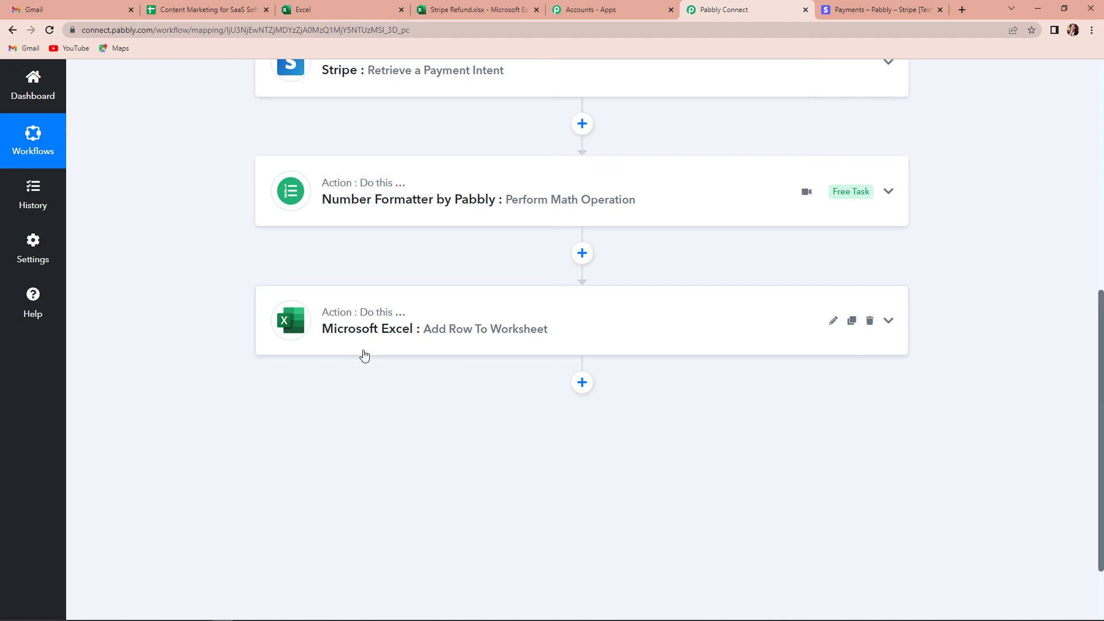
scroll(399, 441, "up", 6)
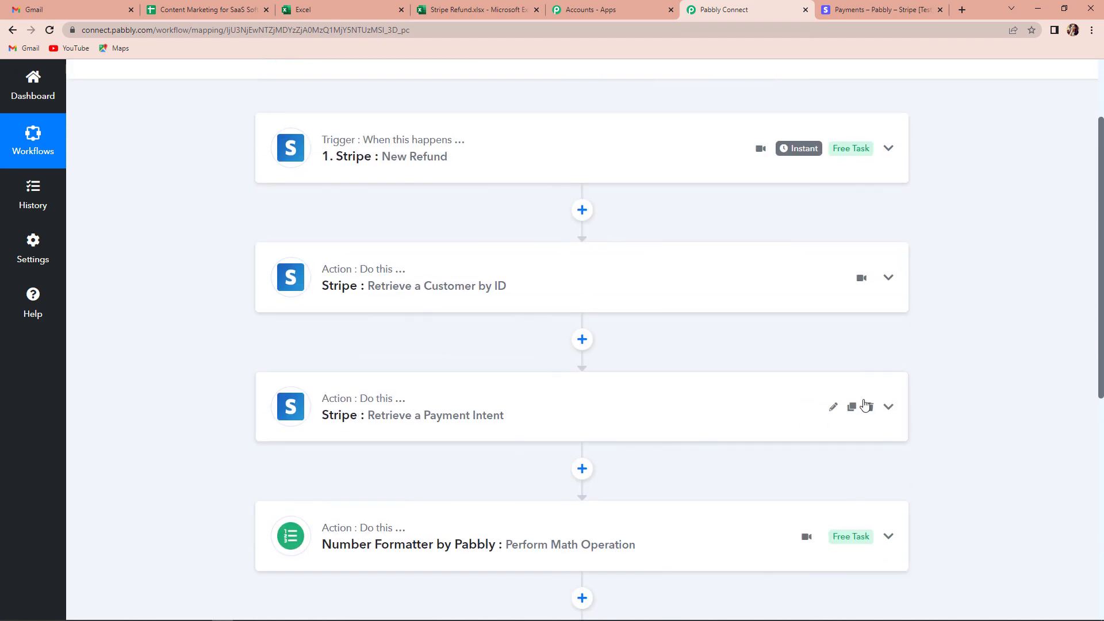